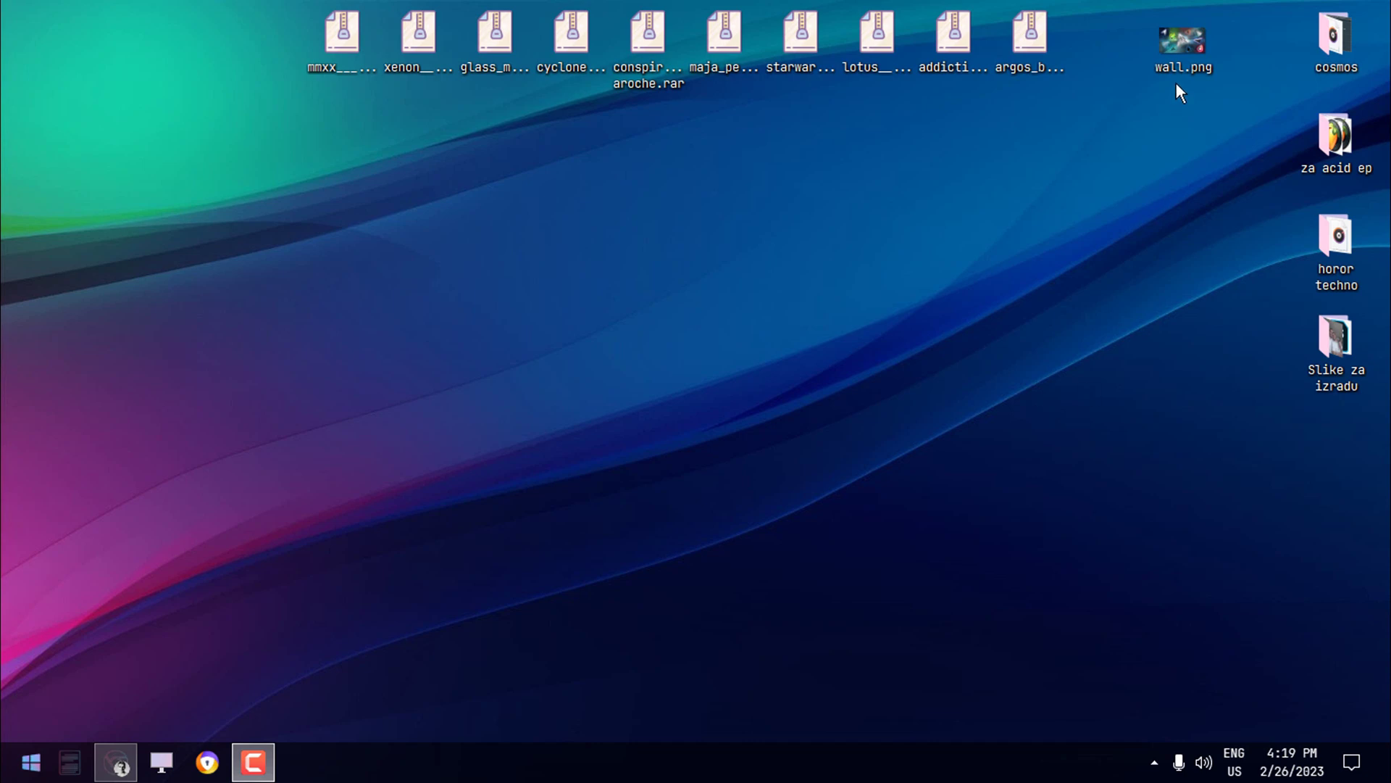
View the wall.png image from the desktop and close it
click(1183, 42)
key(Return)
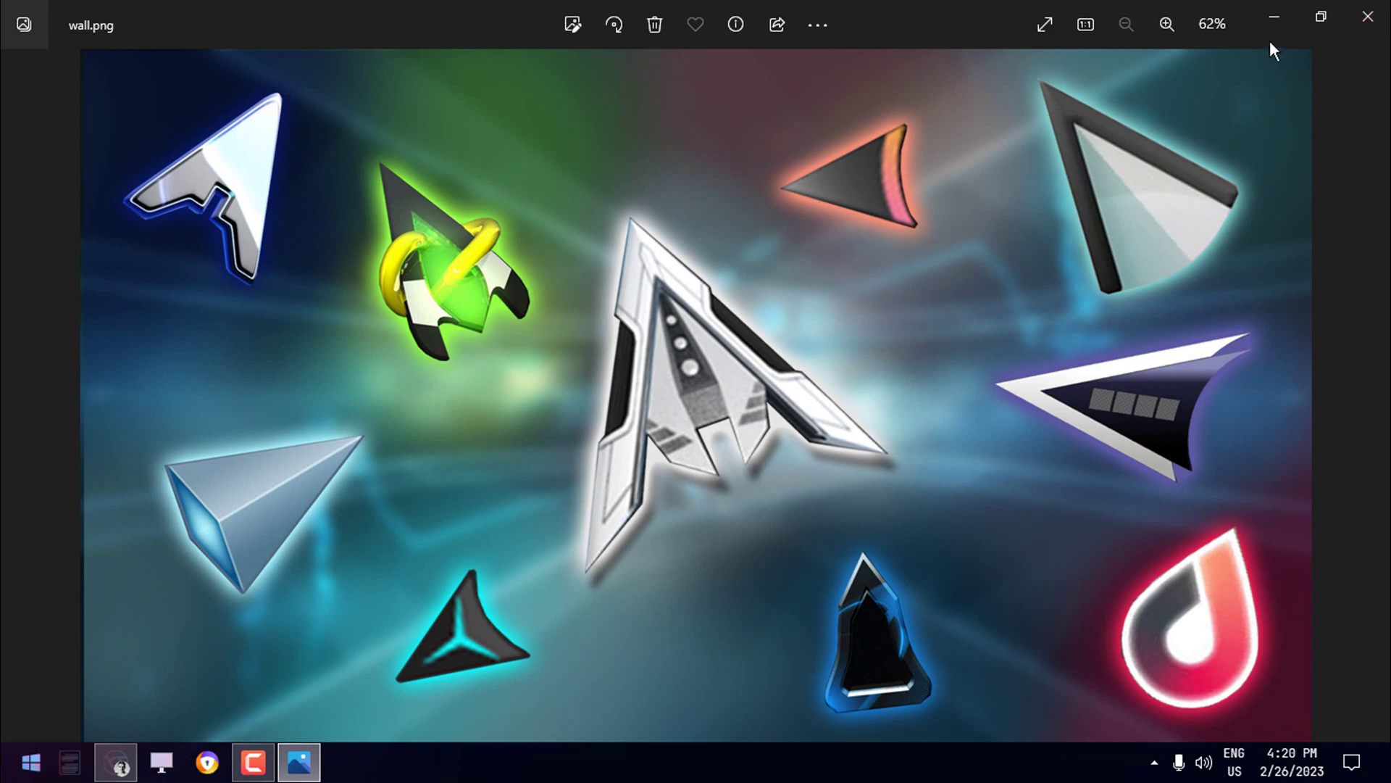
click(1366, 18)
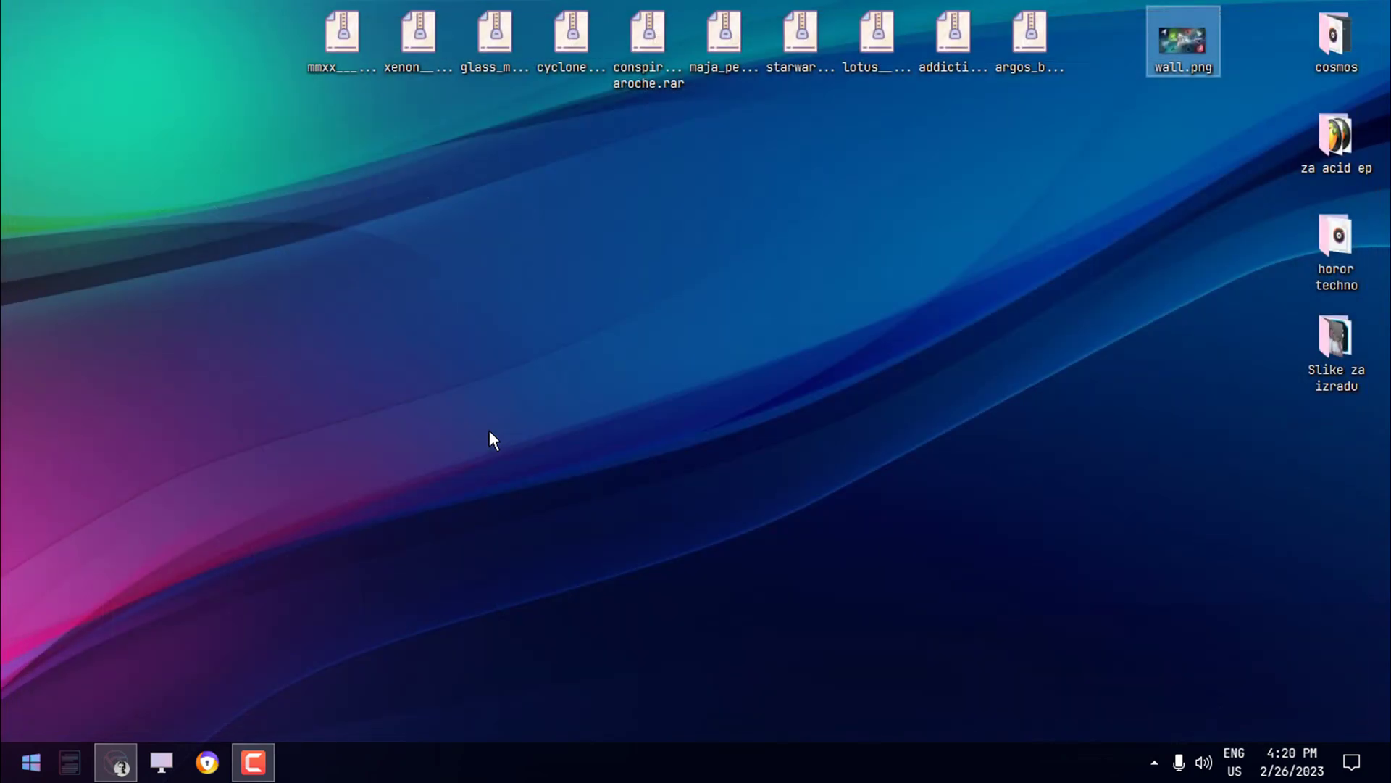
Switch to the browser and use the free download option on the DeviantArt pages for the Argos and Cyclone cursors
click(115, 764)
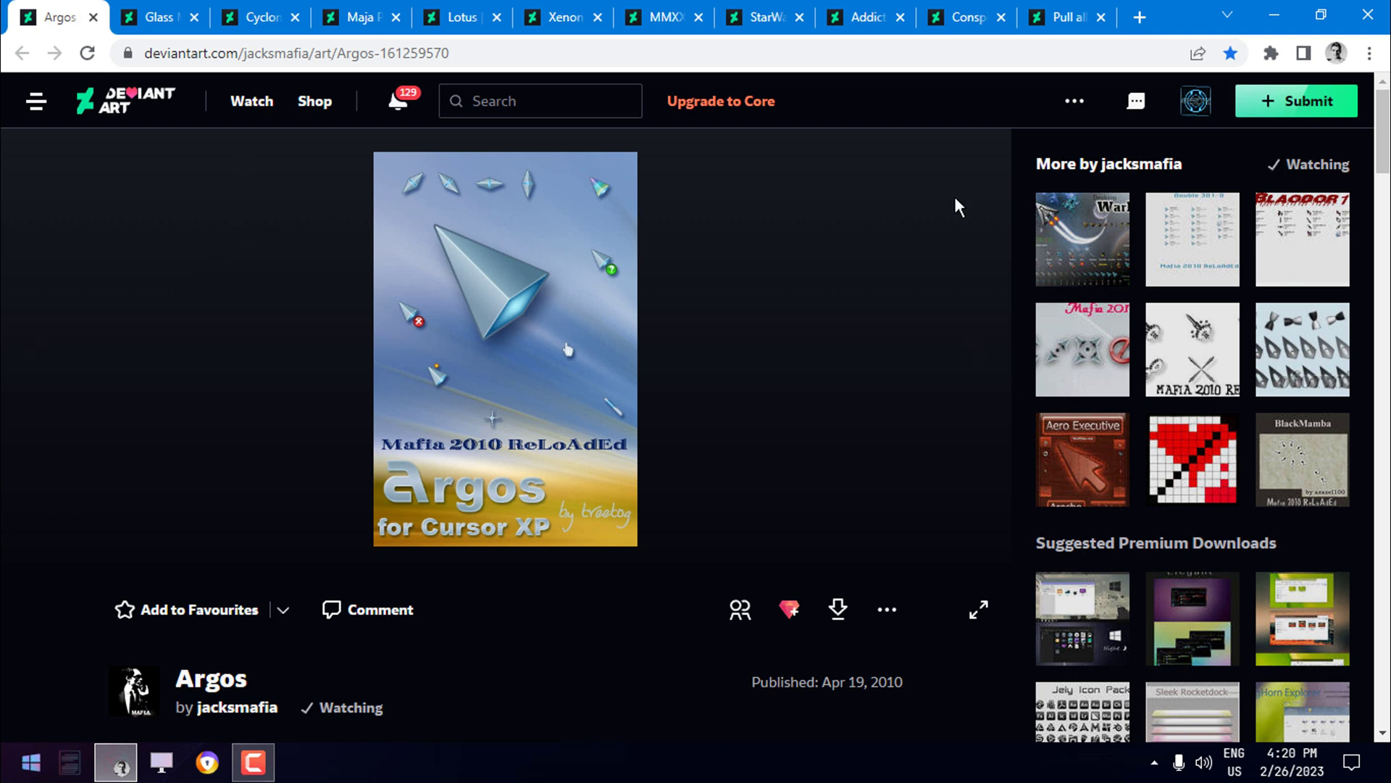
mouse_move(1195, 105)
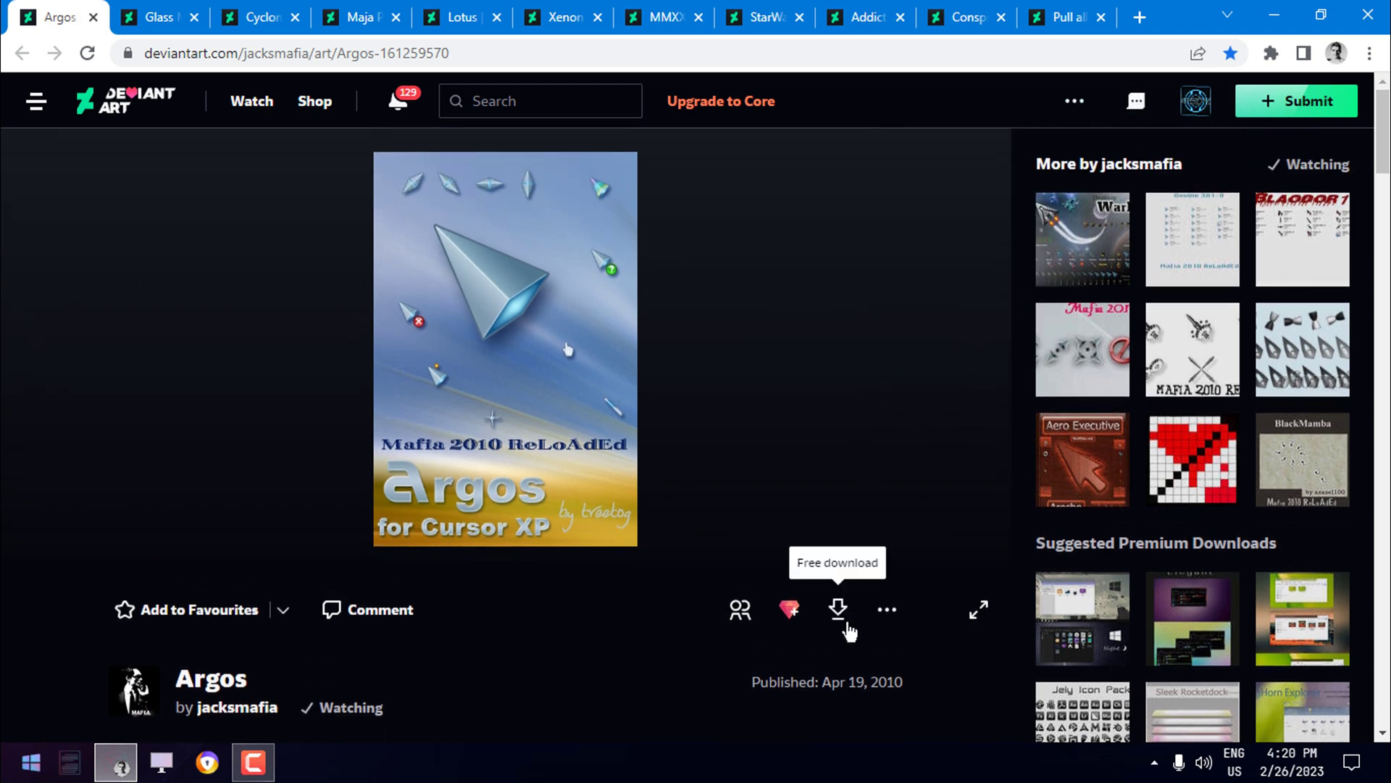
click(838, 612)
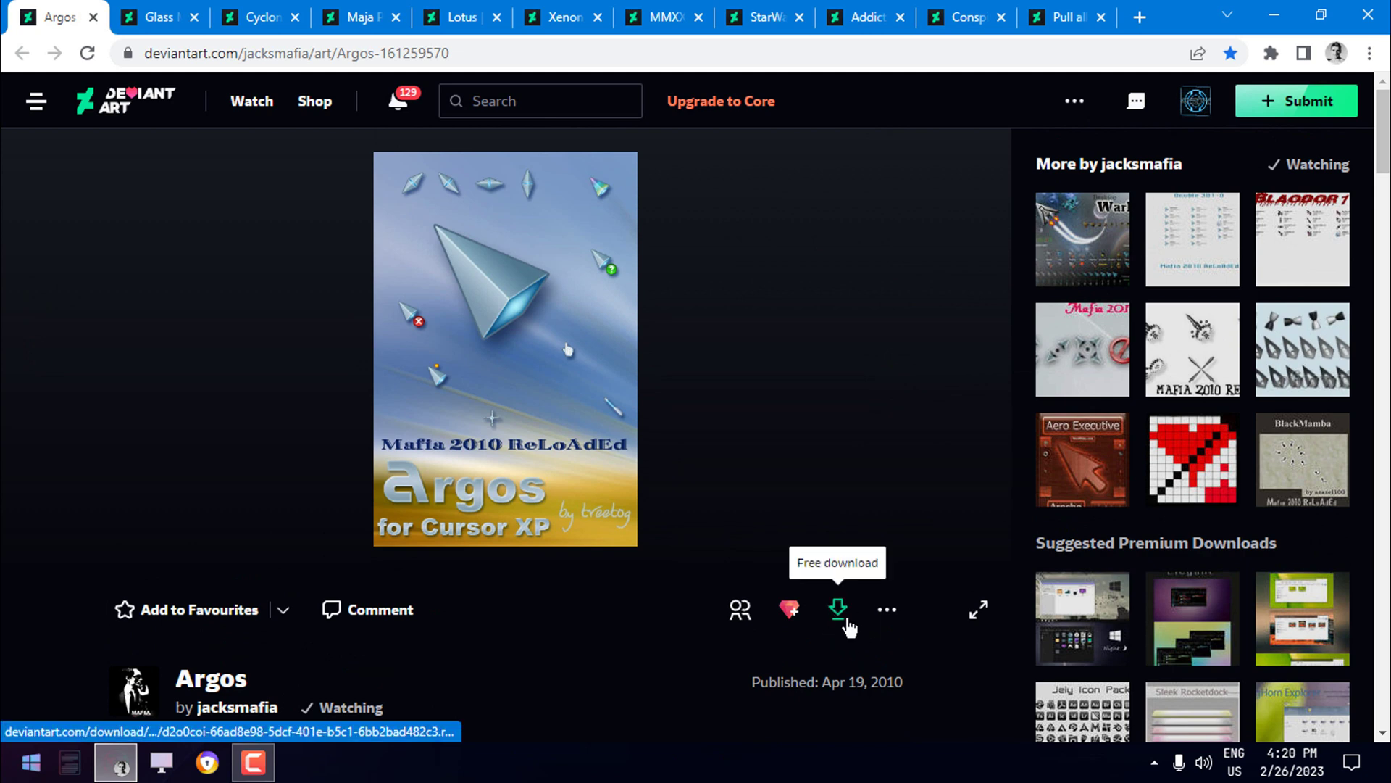
click(163, 17)
click(254, 17)
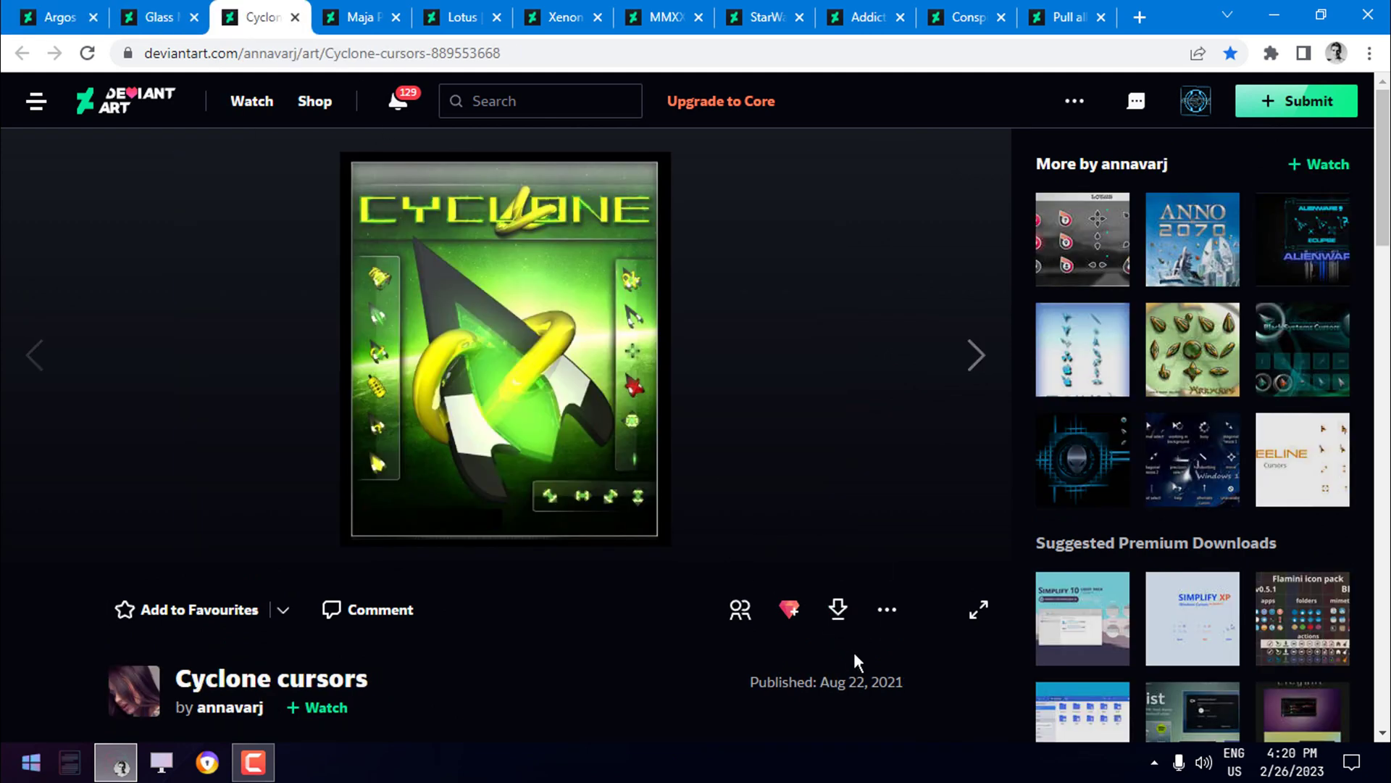
click(841, 619)
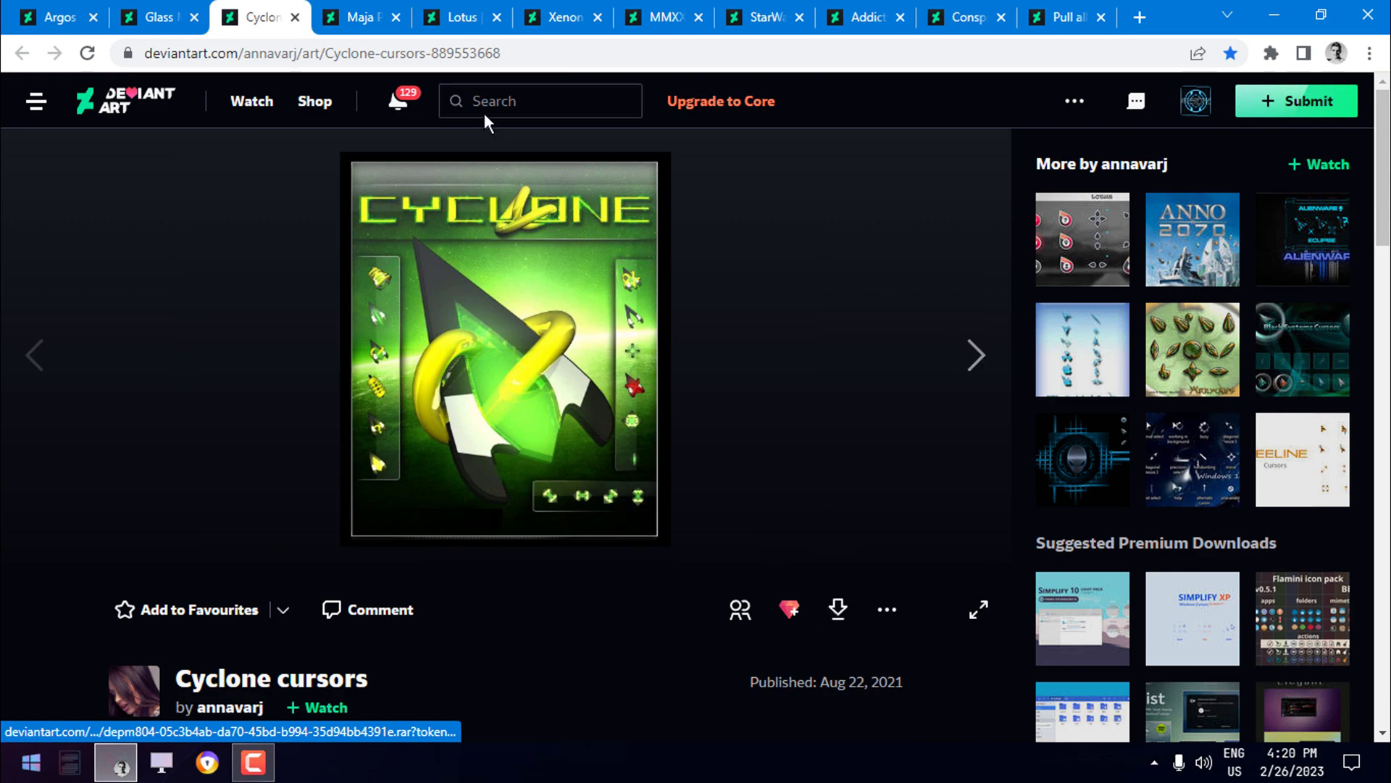
Look through the remaining open DeviantArt pages, from Maja Pearl CXP to the Pull all the wires – Core Lapis wallpaper
key(ctrl+Tab)
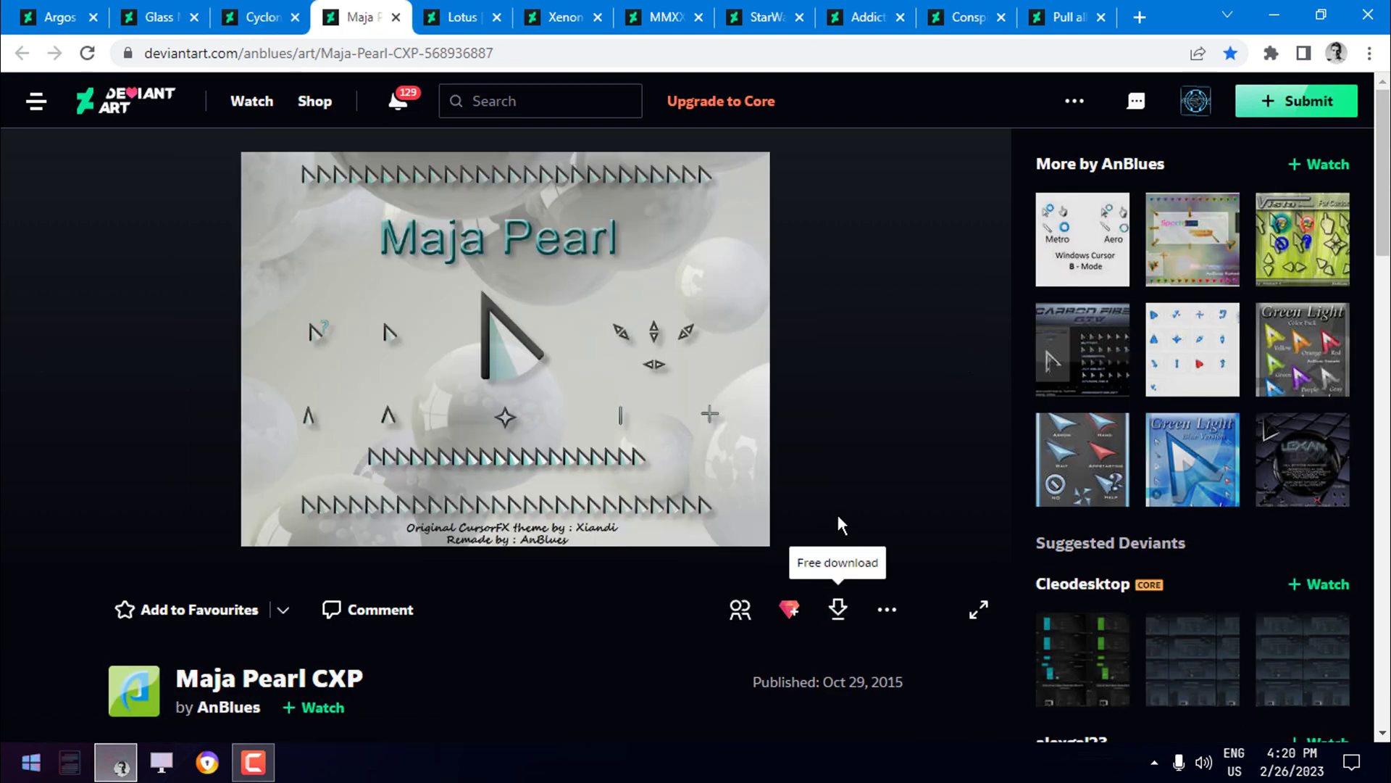
click(463, 17)
click(565, 17)
click(659, 17)
click(753, 16)
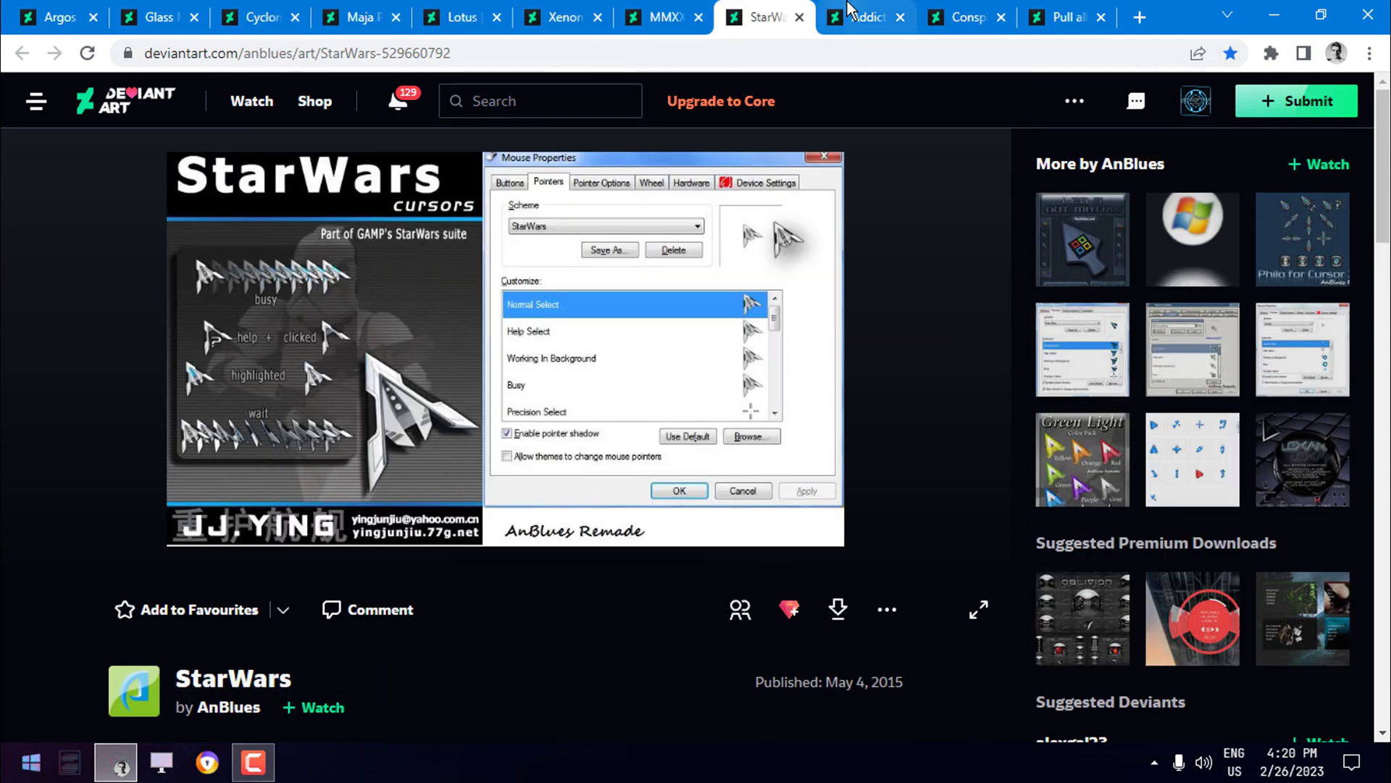
key(ctrl+Tab)
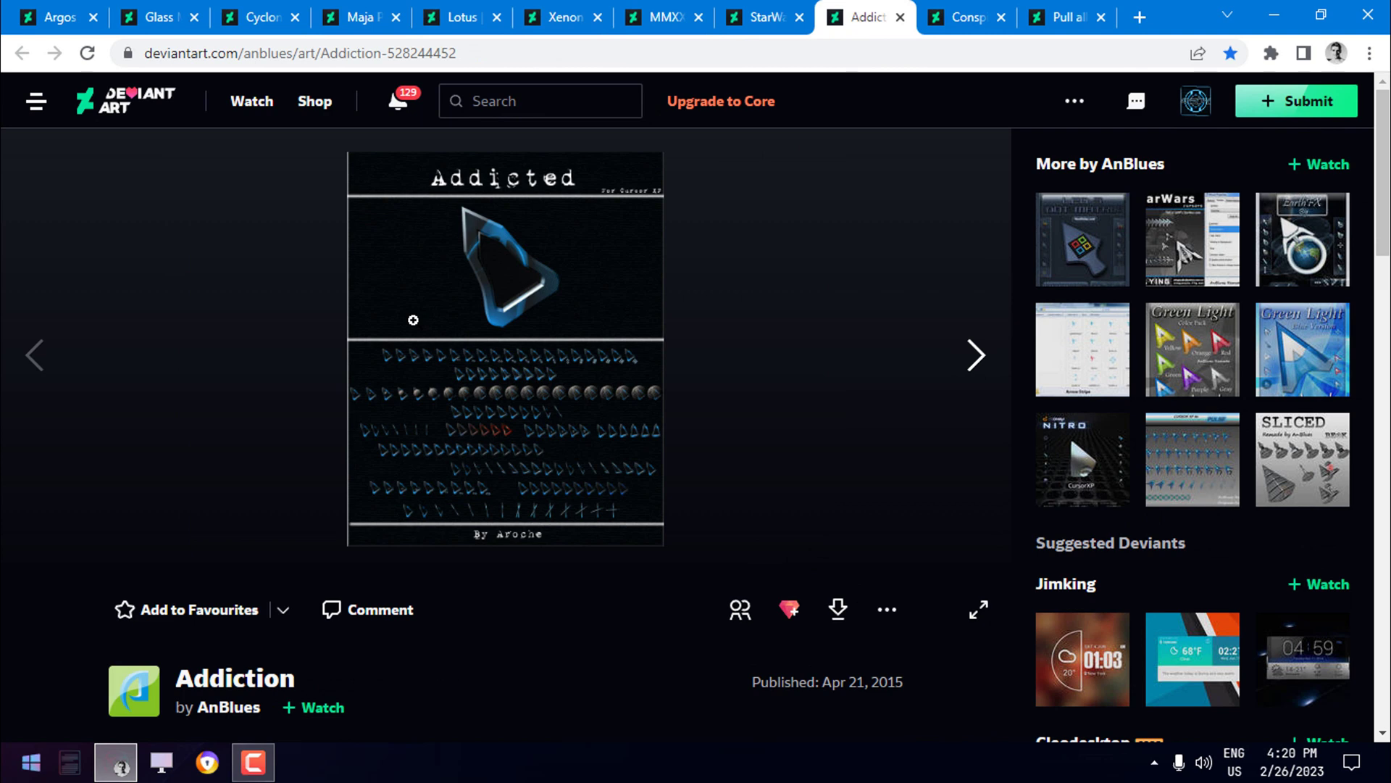
key(ctrl+Tab)
key(ctrl+Tab)
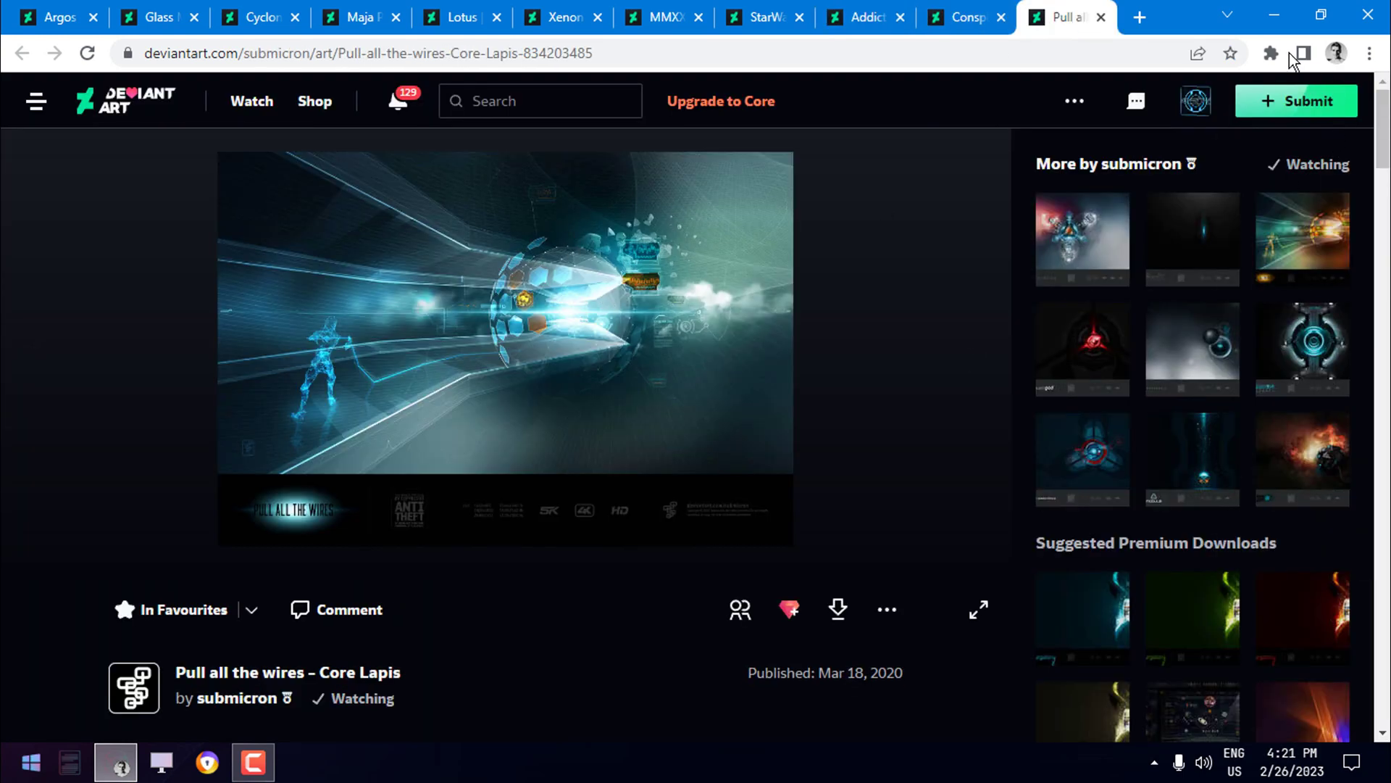
Minimize the browser, view wall.png from the desktop once more and close the image
click(1274, 15)
double_click(1174, 84)
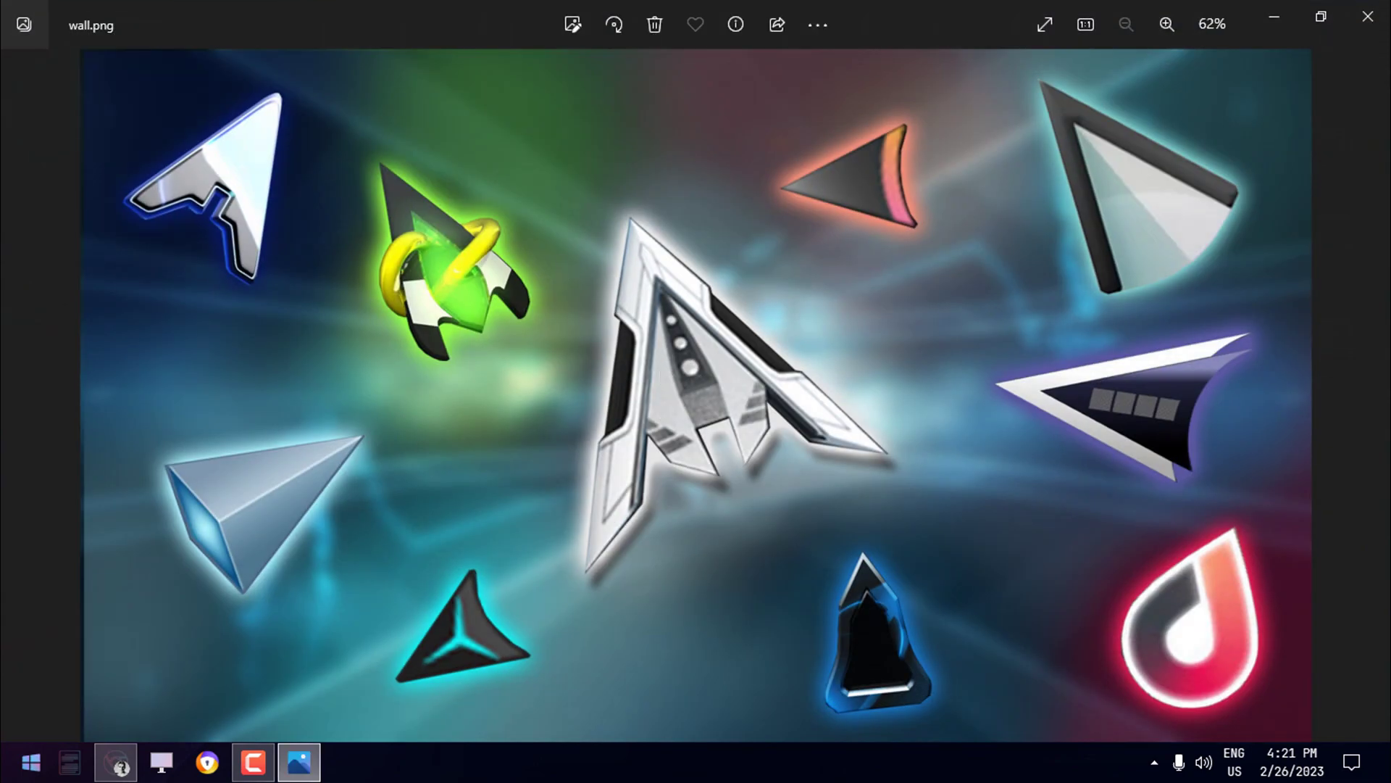
click(1367, 16)
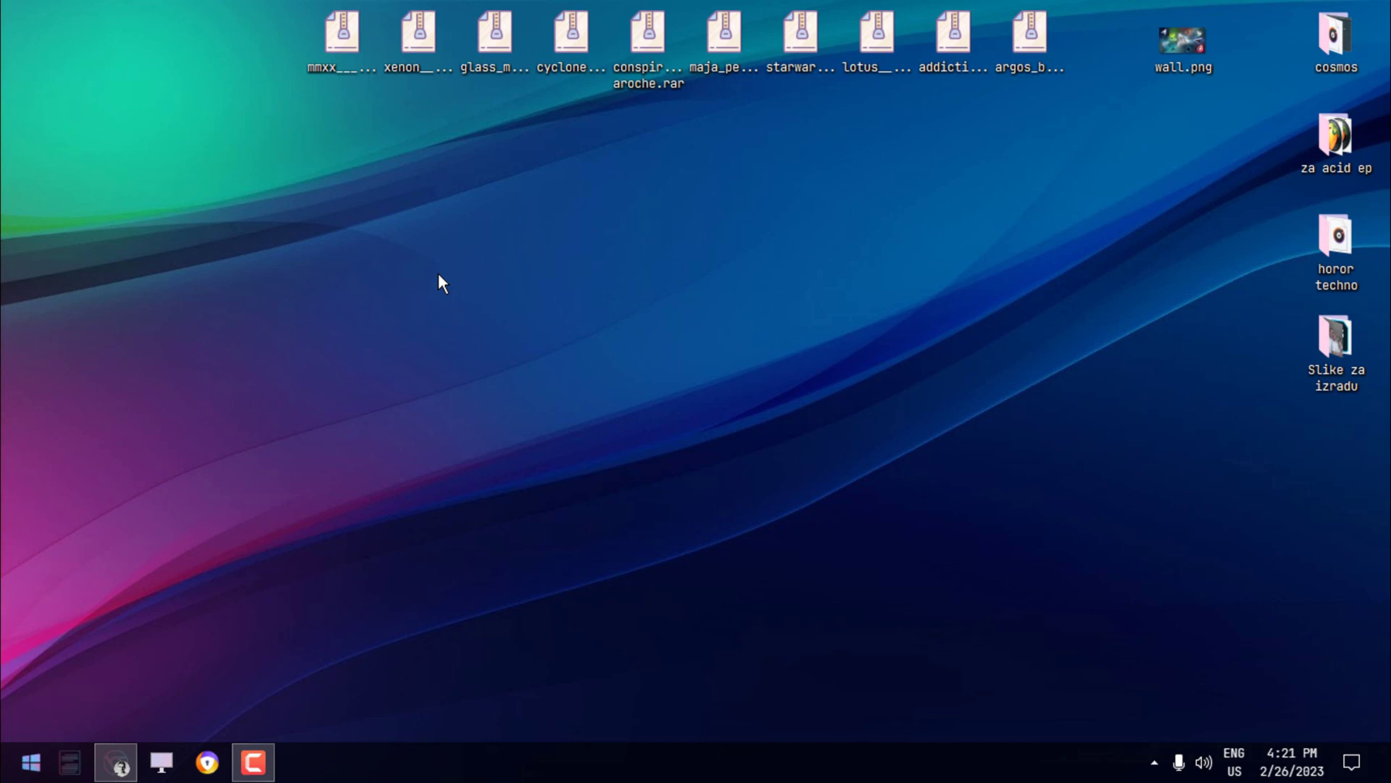
Extract all ten cursor archives on the desktop, each into its own separate folder
drag(1072, 37, 283, 232)
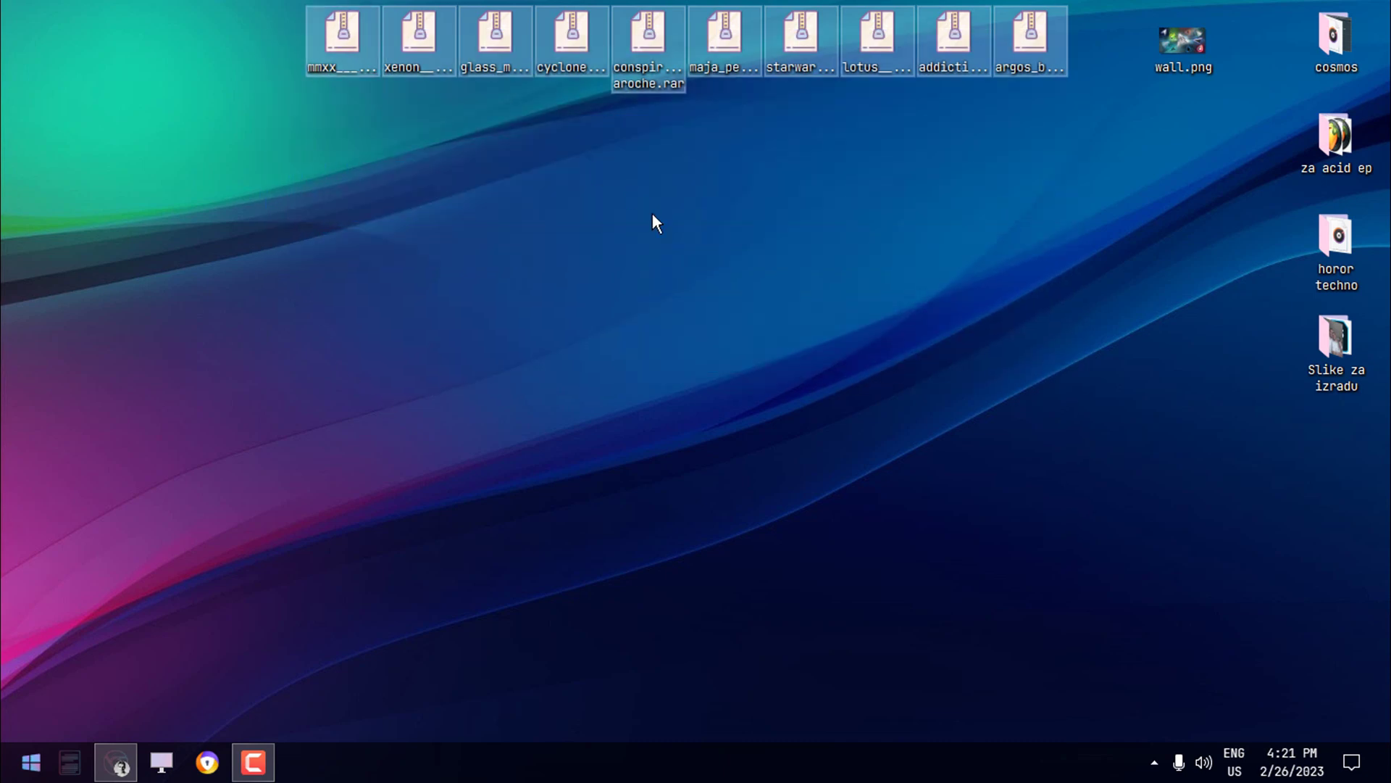
right_click(348, 56)
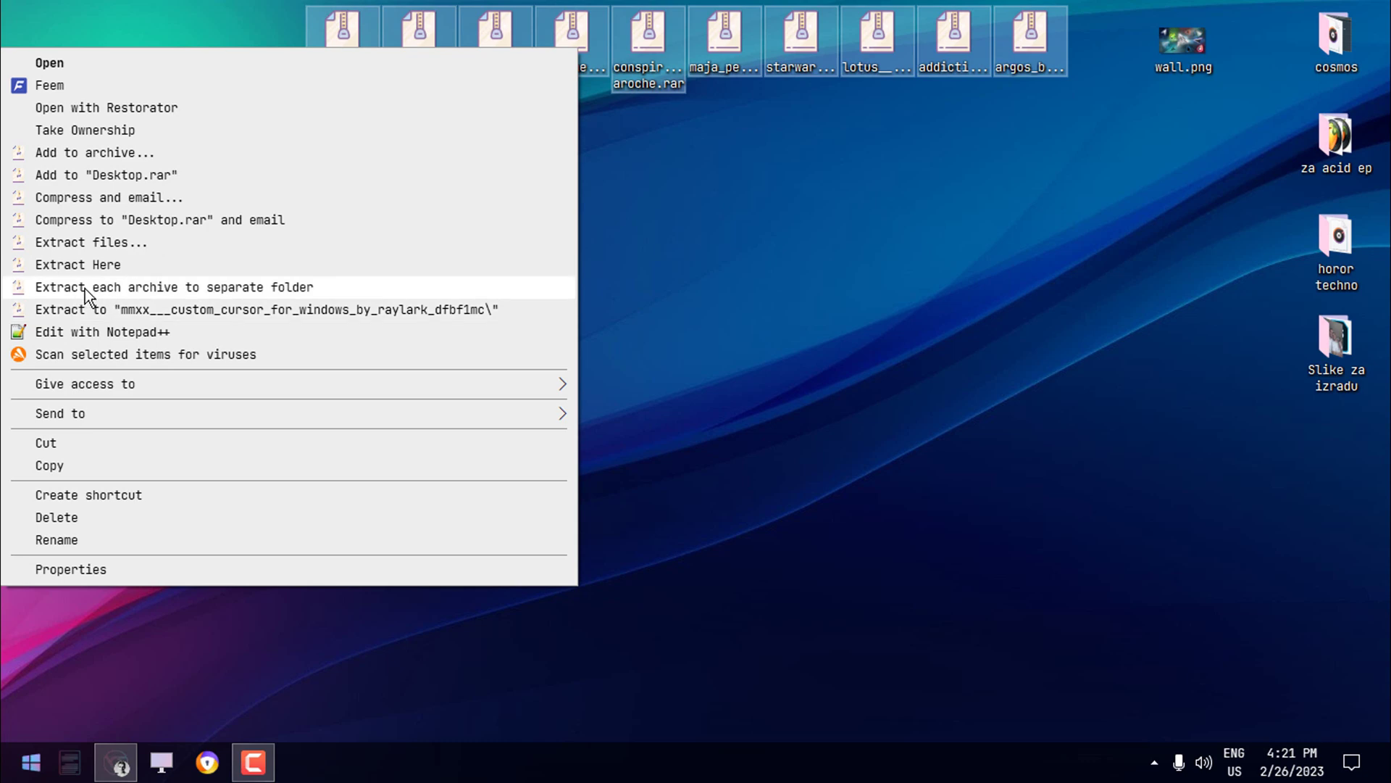
click(252, 288)
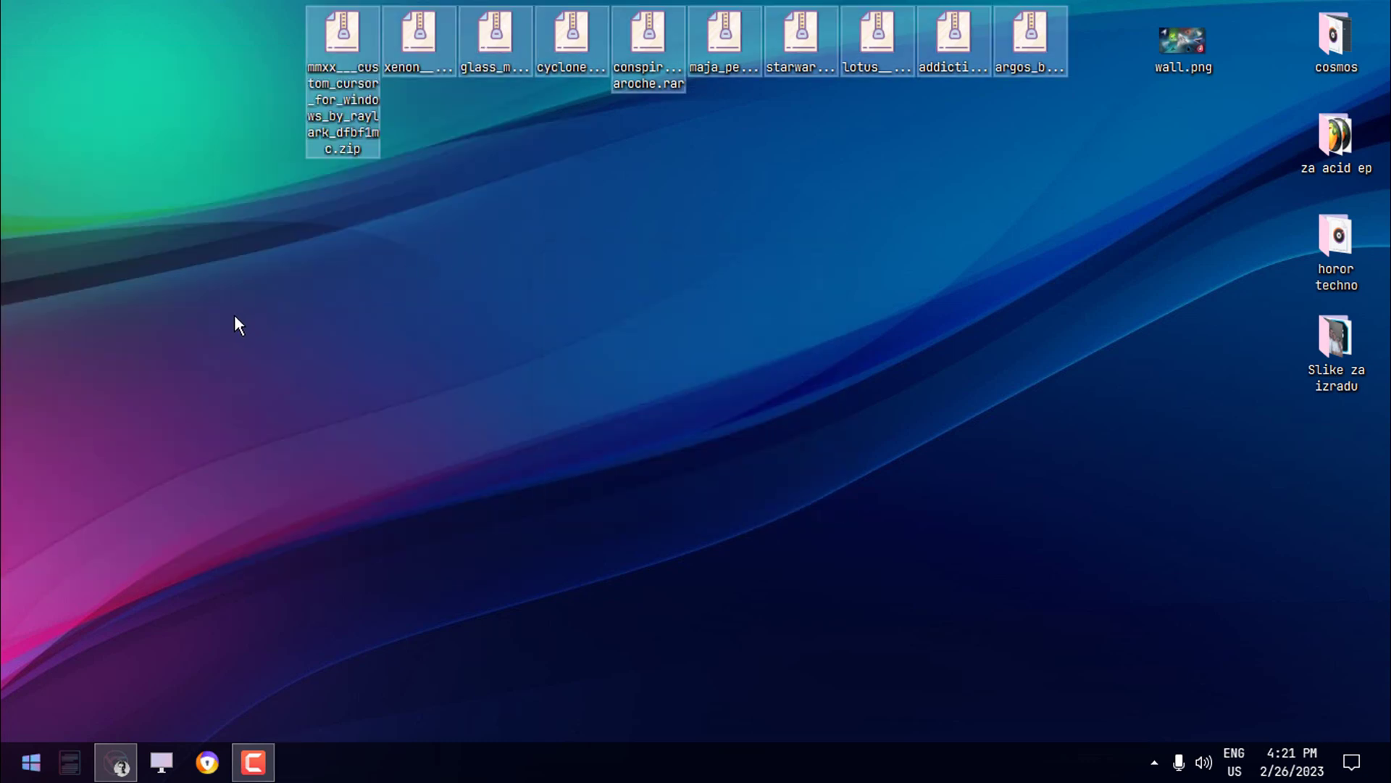
click(234, 317)
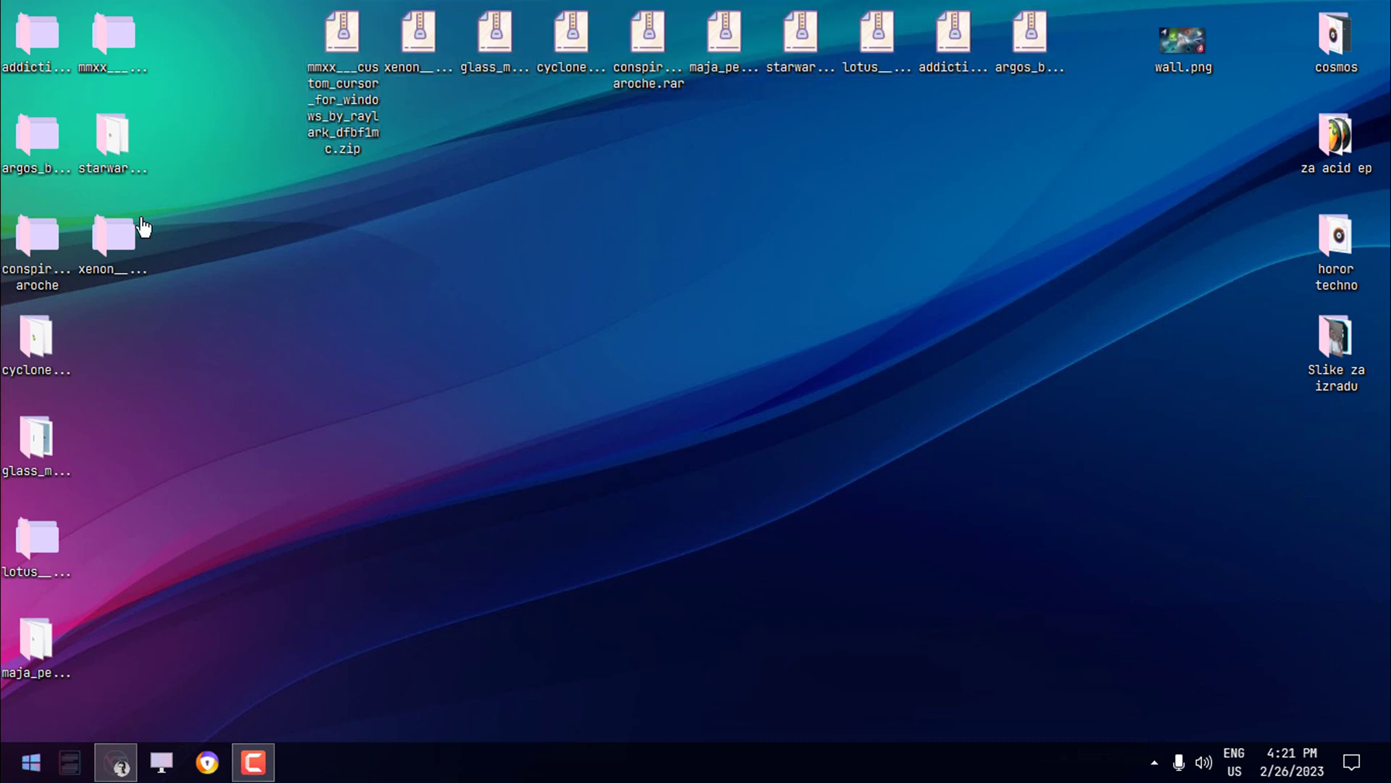
Install the Addiction cursor set with install.inf from its extracted Addiction subfolder, and close the folder window
double_click(37, 39)
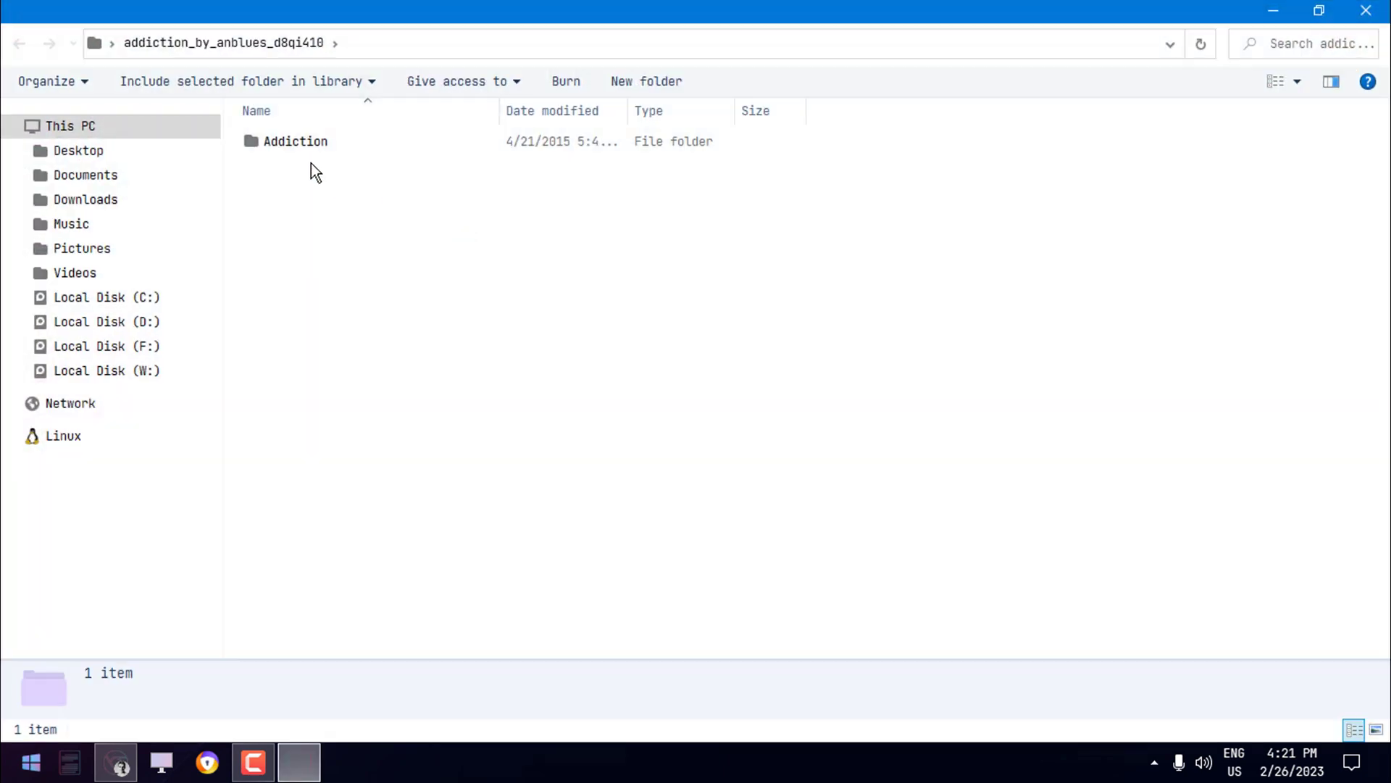
double_click(315, 142)
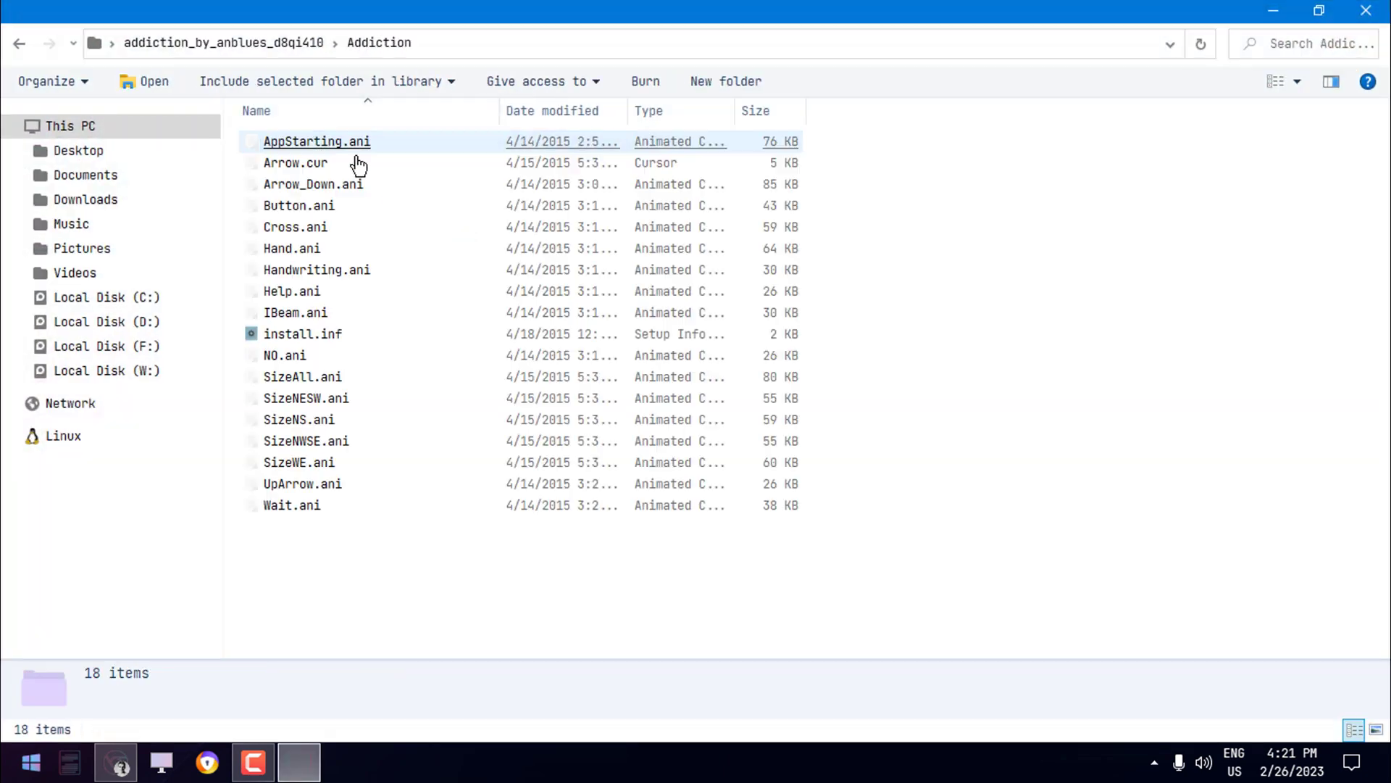
right_click(288, 336)
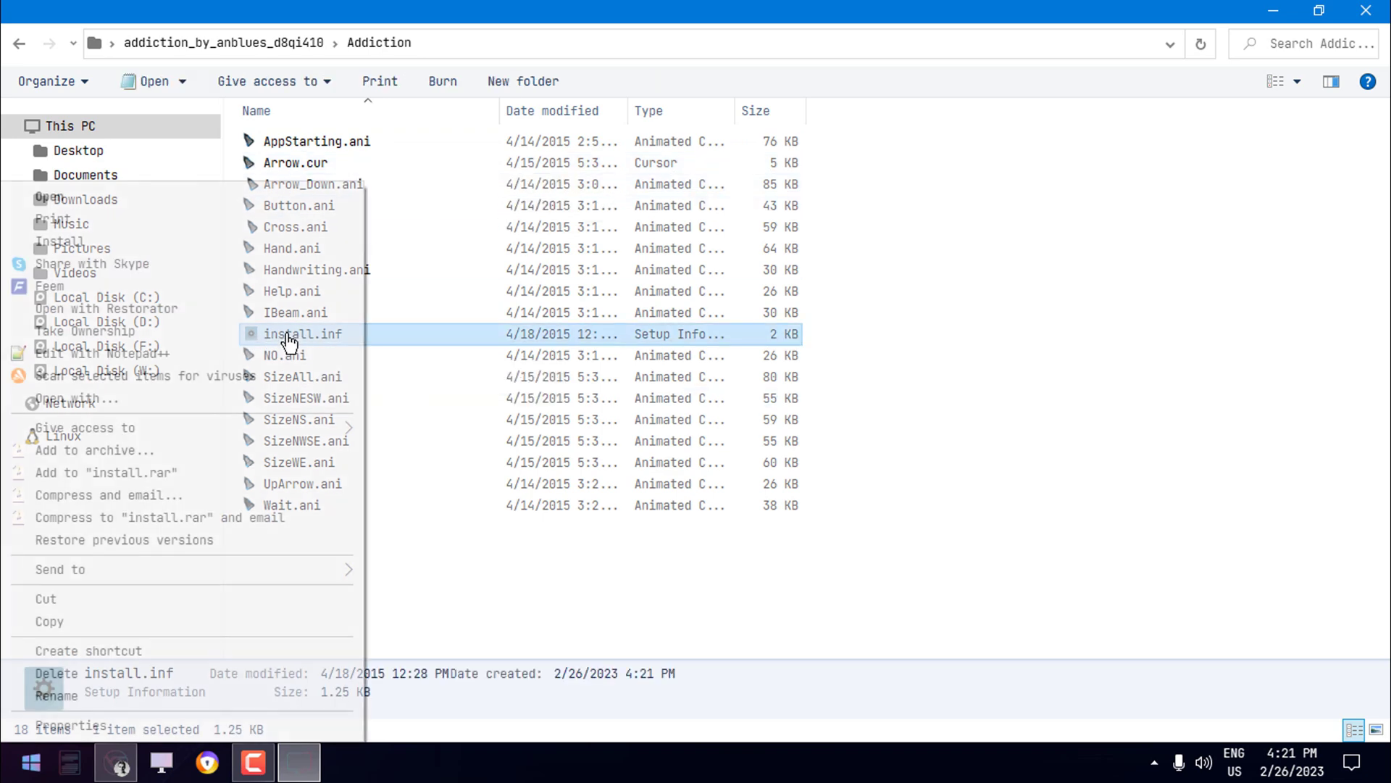
click(71, 242)
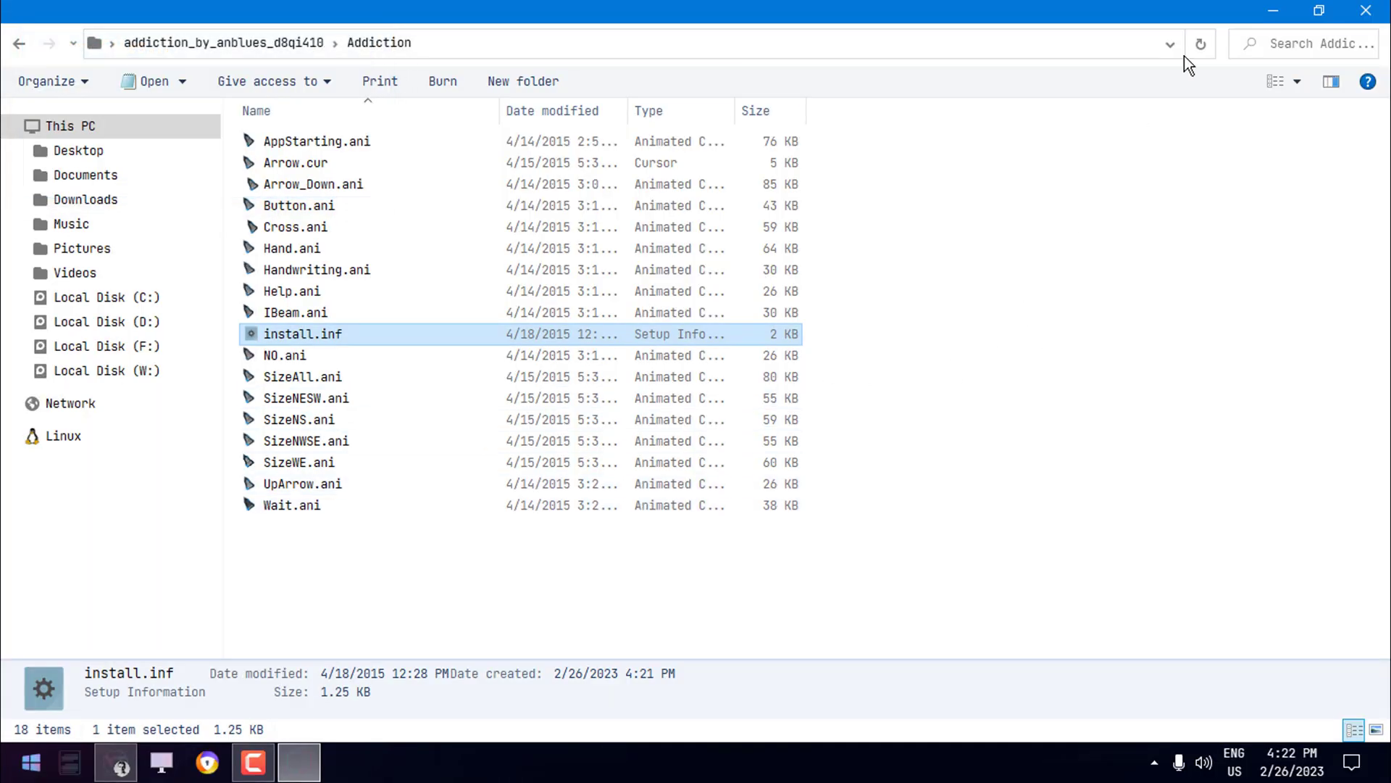
click(1366, 10)
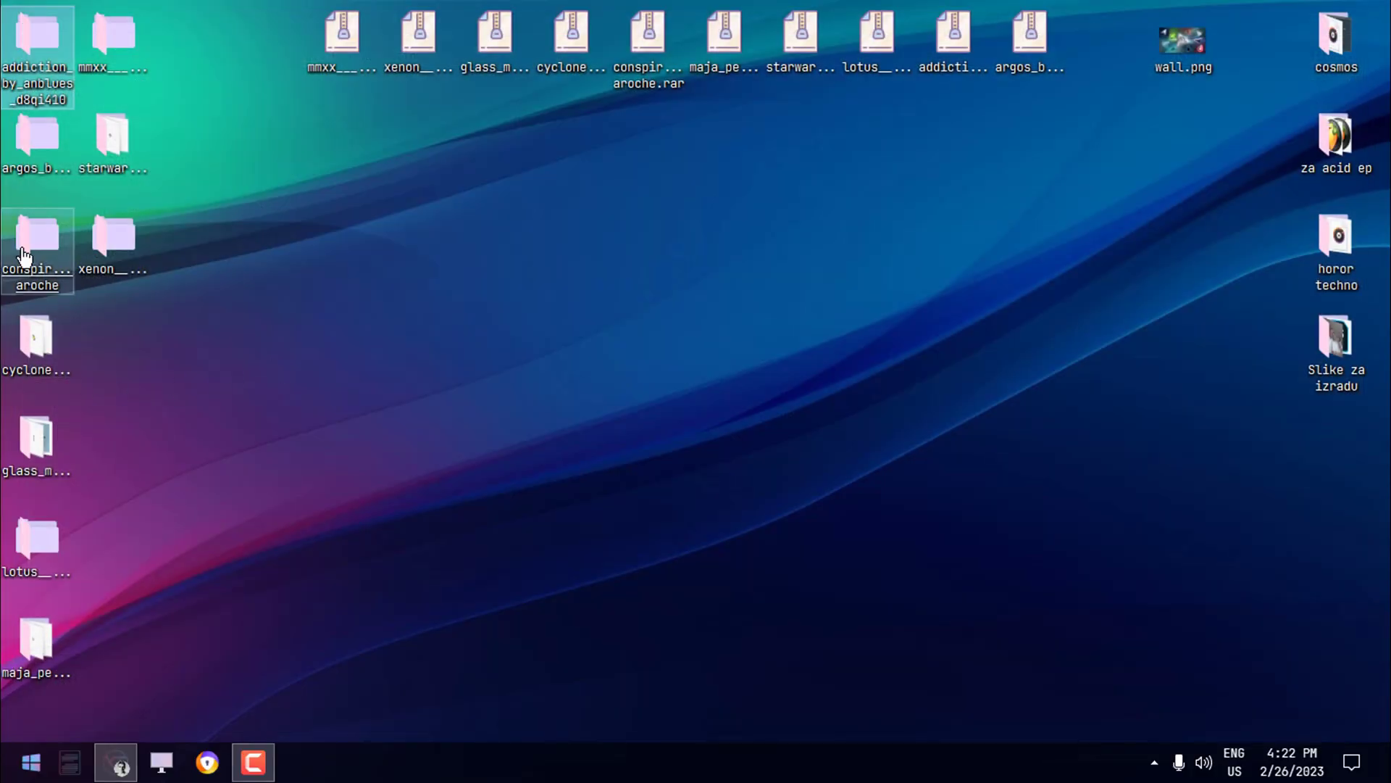
Install the Argos cursor set with Install.inf from its extracted ARGOS subfolder, and close the folder window
double_click(44, 180)
double_click(283, 140)
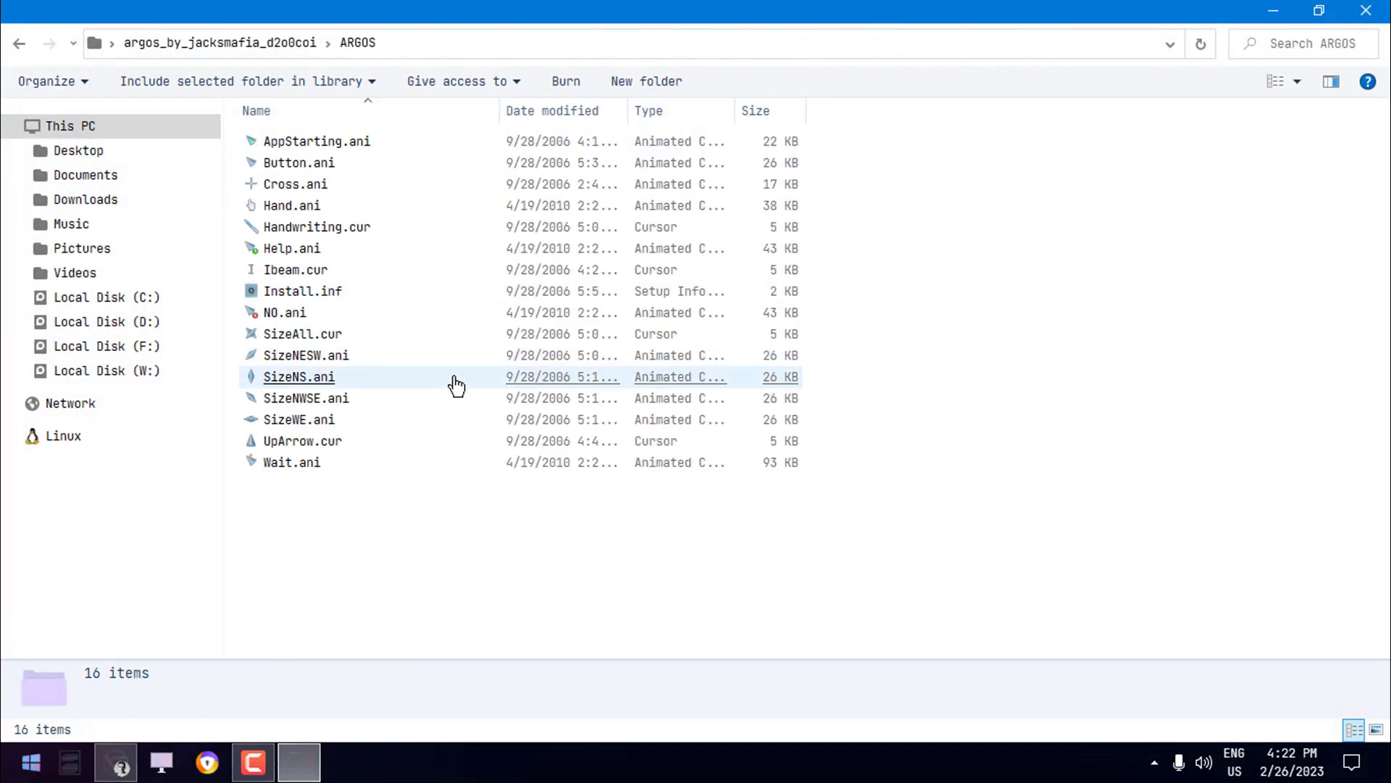
click(456, 386)
click(400, 515)
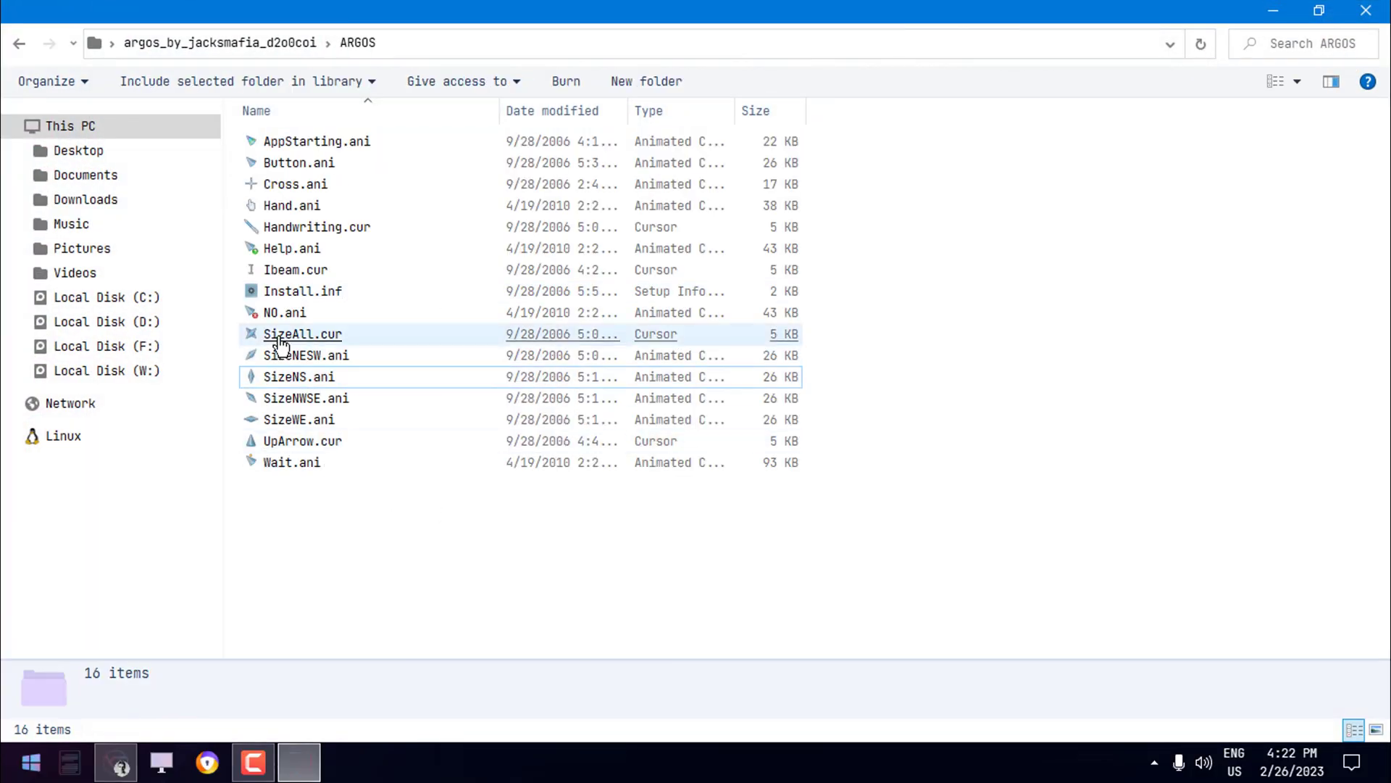
click(305, 295)
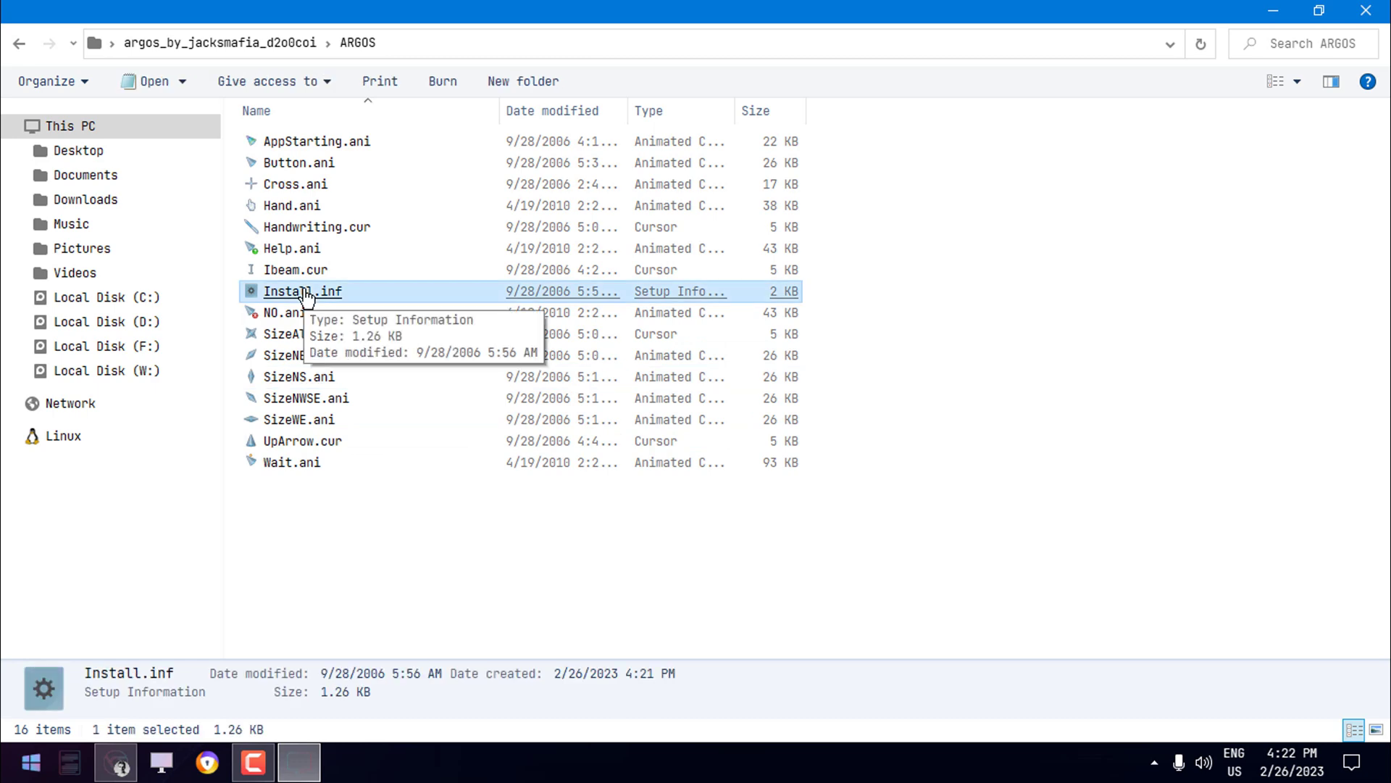
right_click(306, 295)
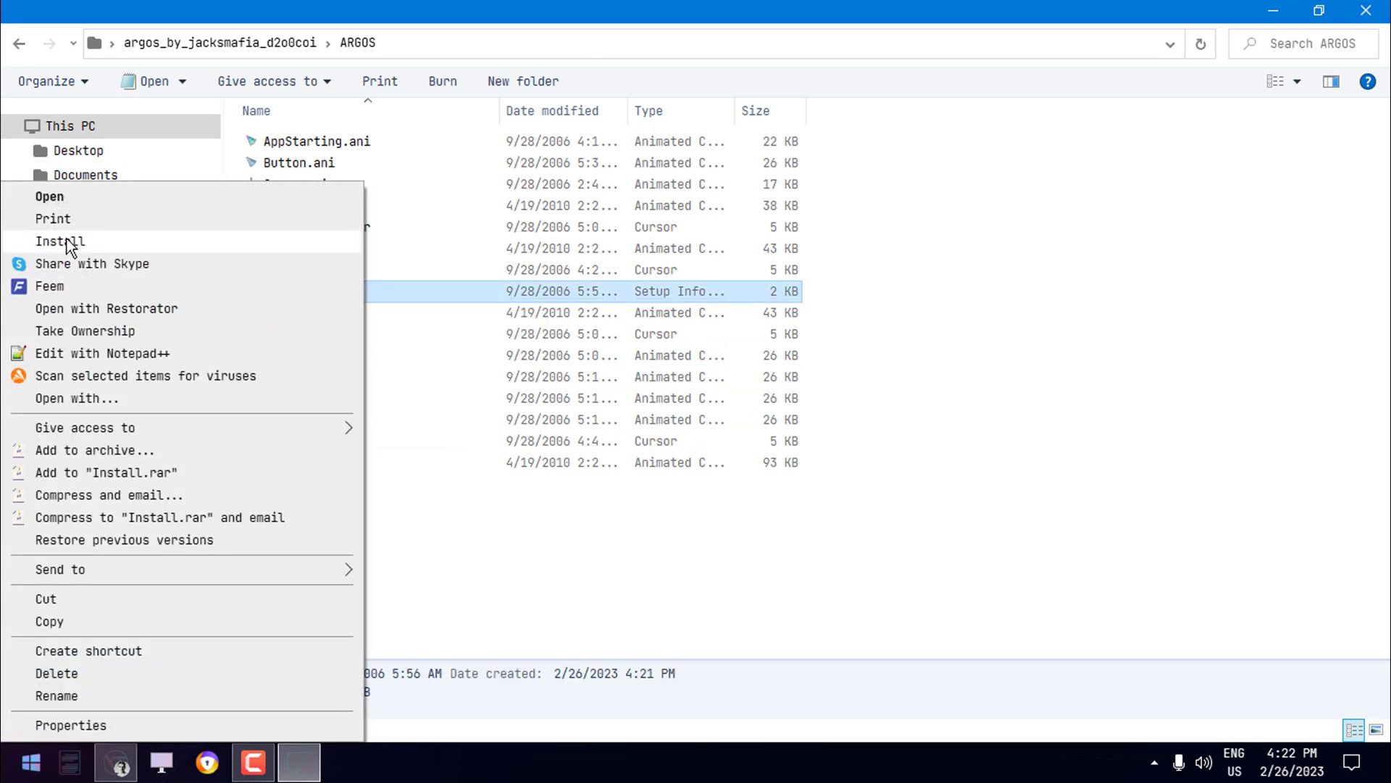
click(113, 240)
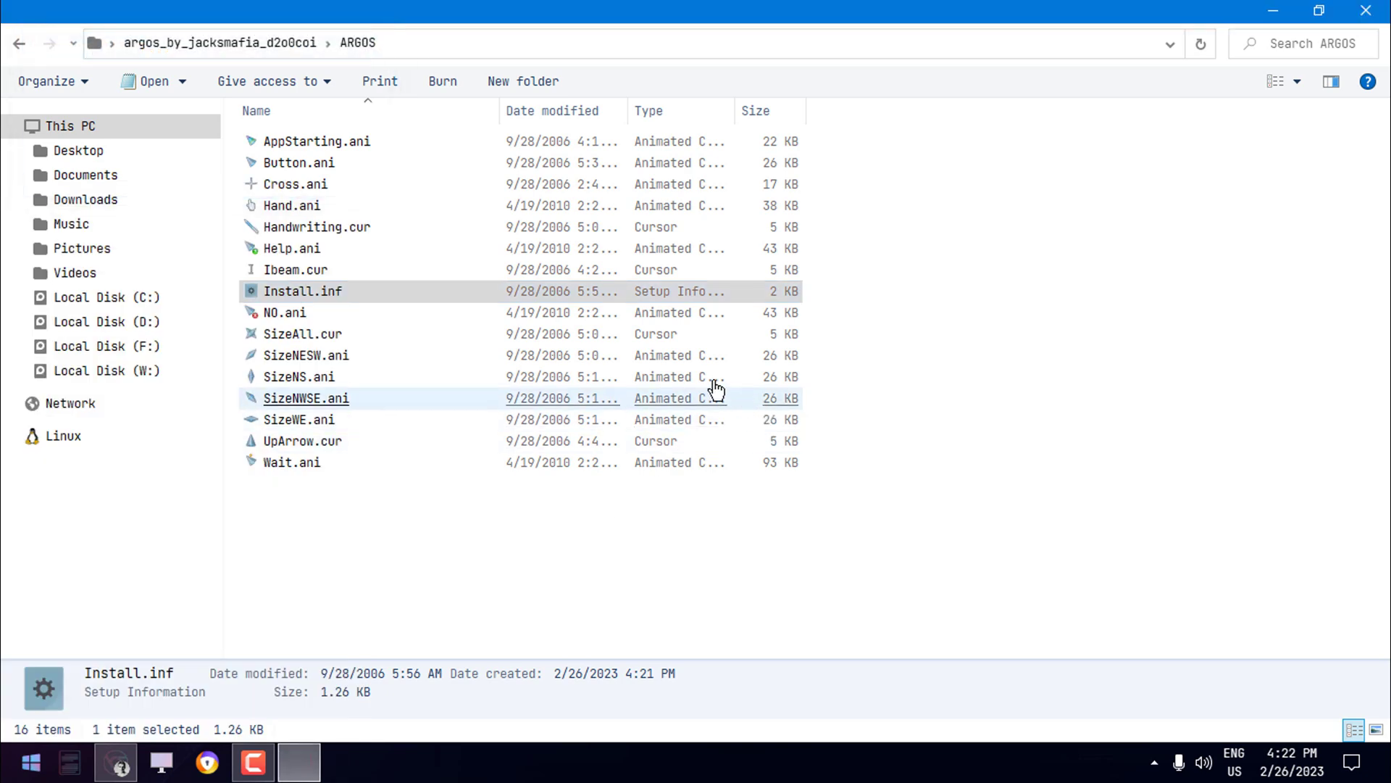
click(1355, 16)
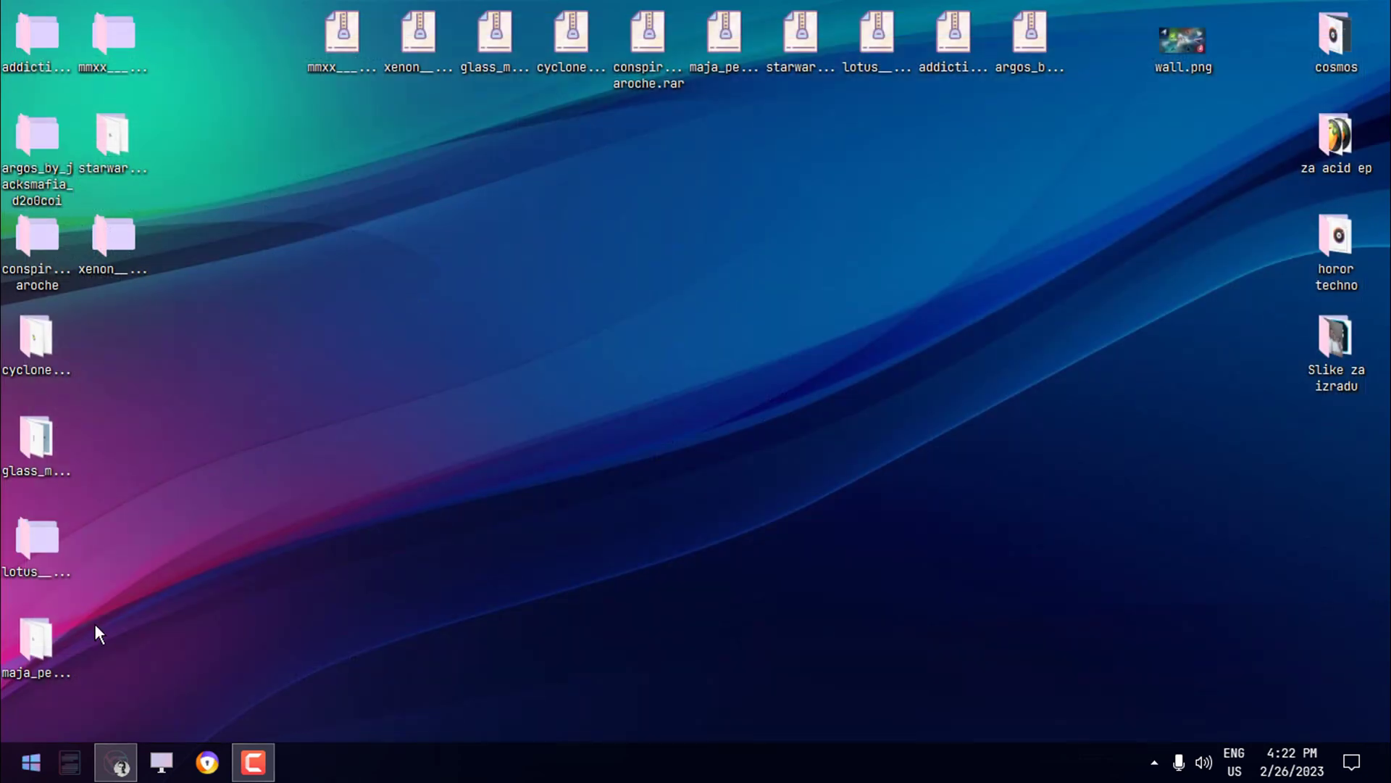
Examine the colour variant folders inside the extracted Lotus and Xenon cursor folders
double_click(36, 540)
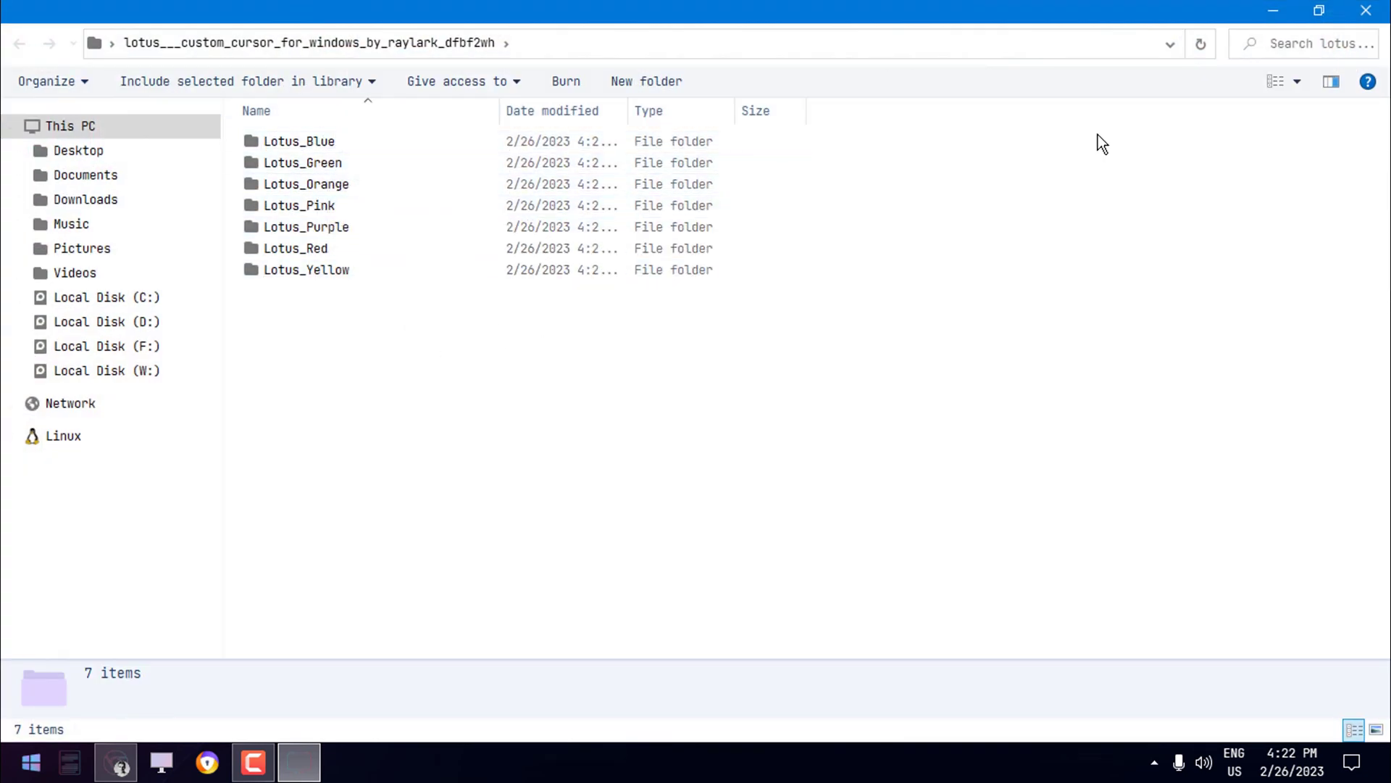
click(1367, 12)
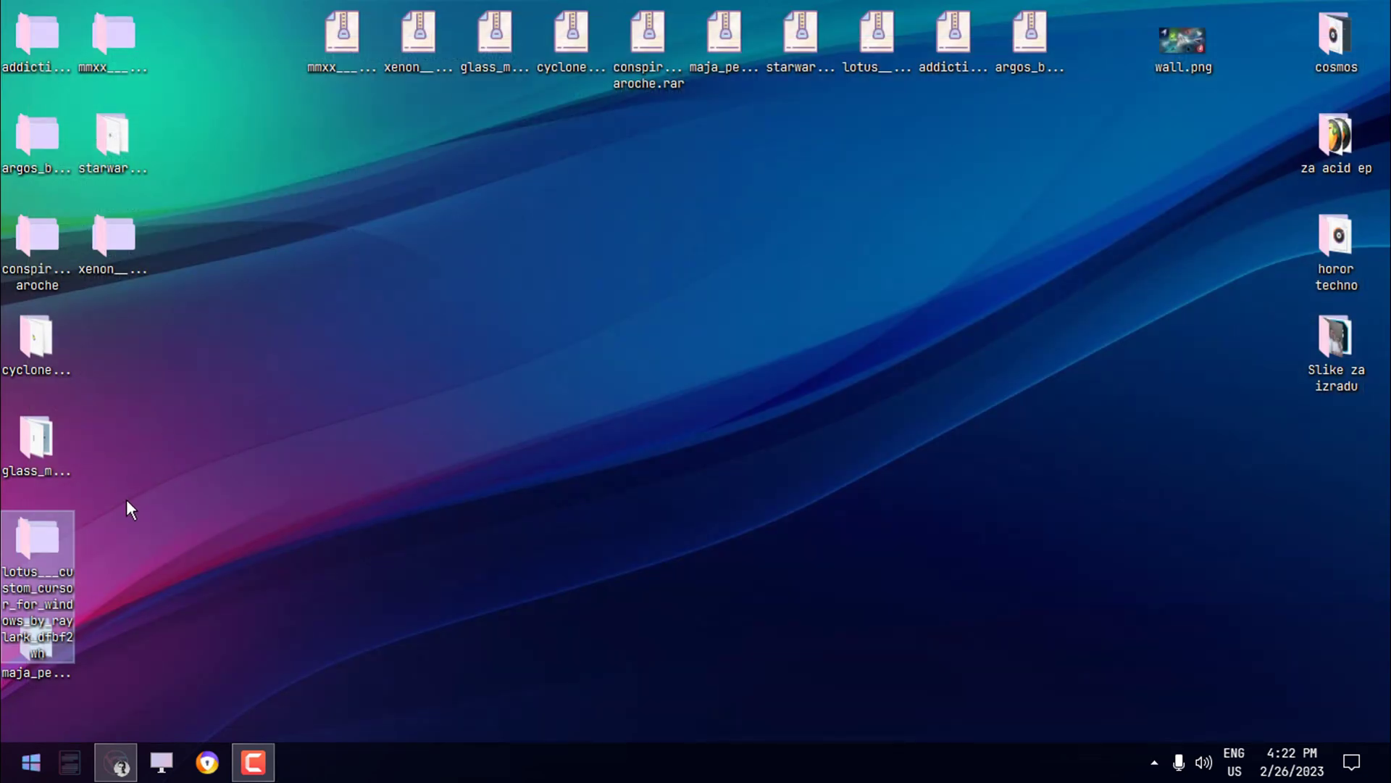
double_click(120, 253)
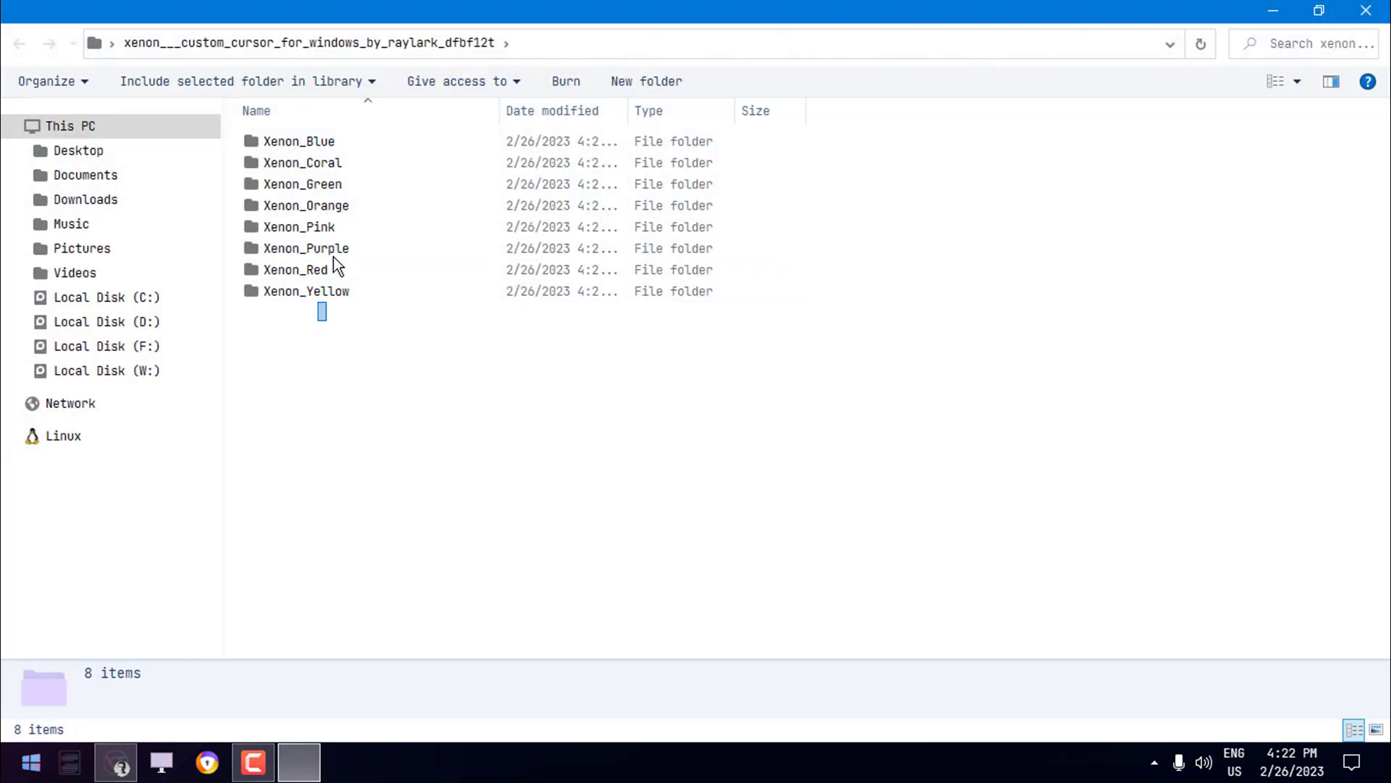
drag(336, 265, 355, 364)
click(394, 292)
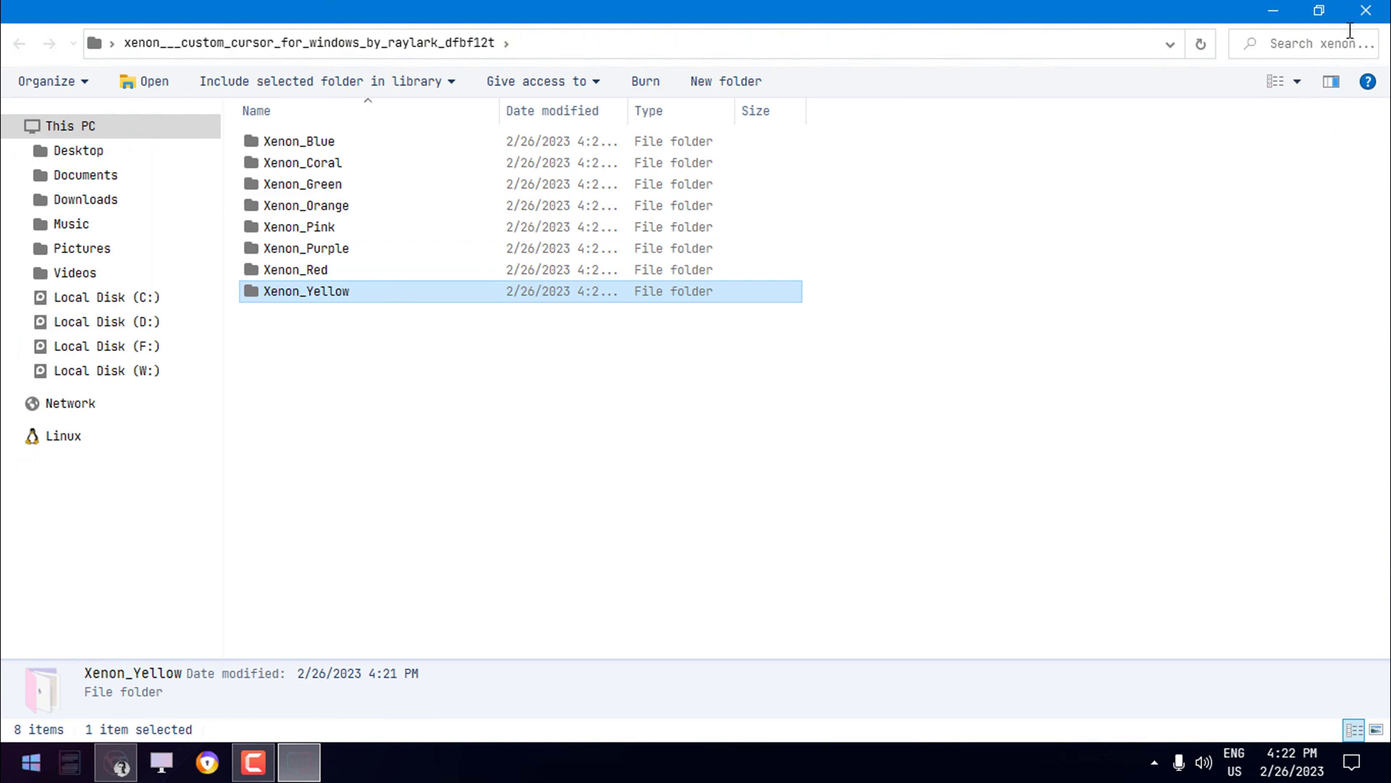
click(1367, 12)
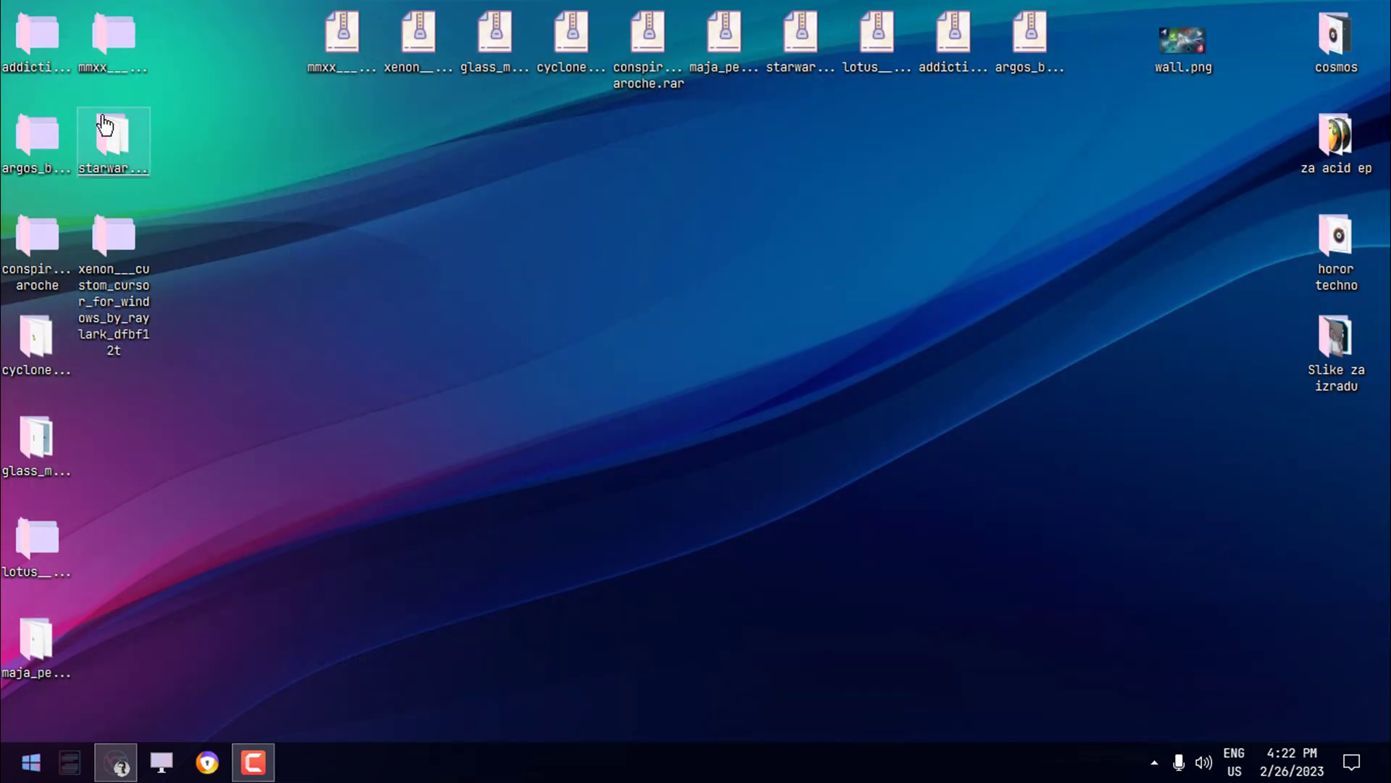
Delete the ten cursor archives and their extracted folders from the desktop
drag(1091, 26, 31, 670)
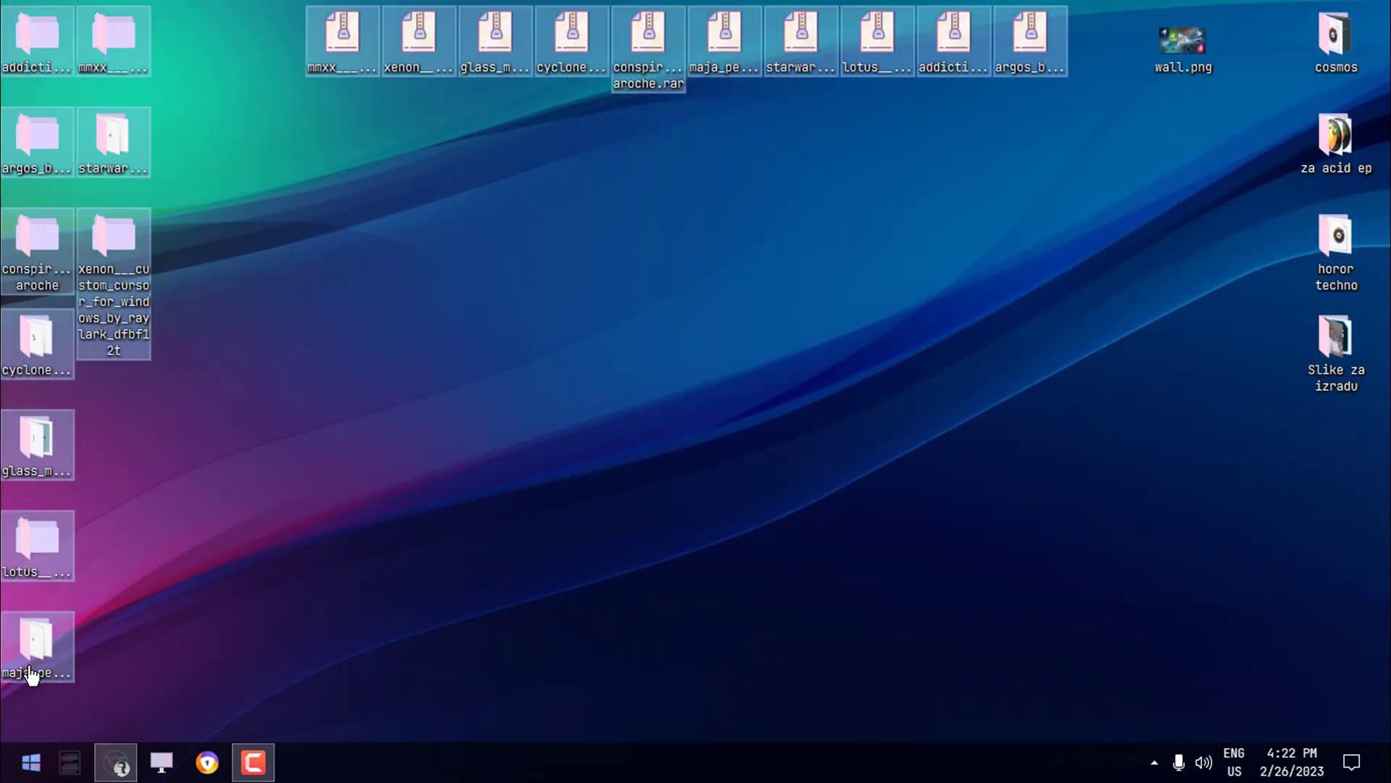
right_click(32, 649)
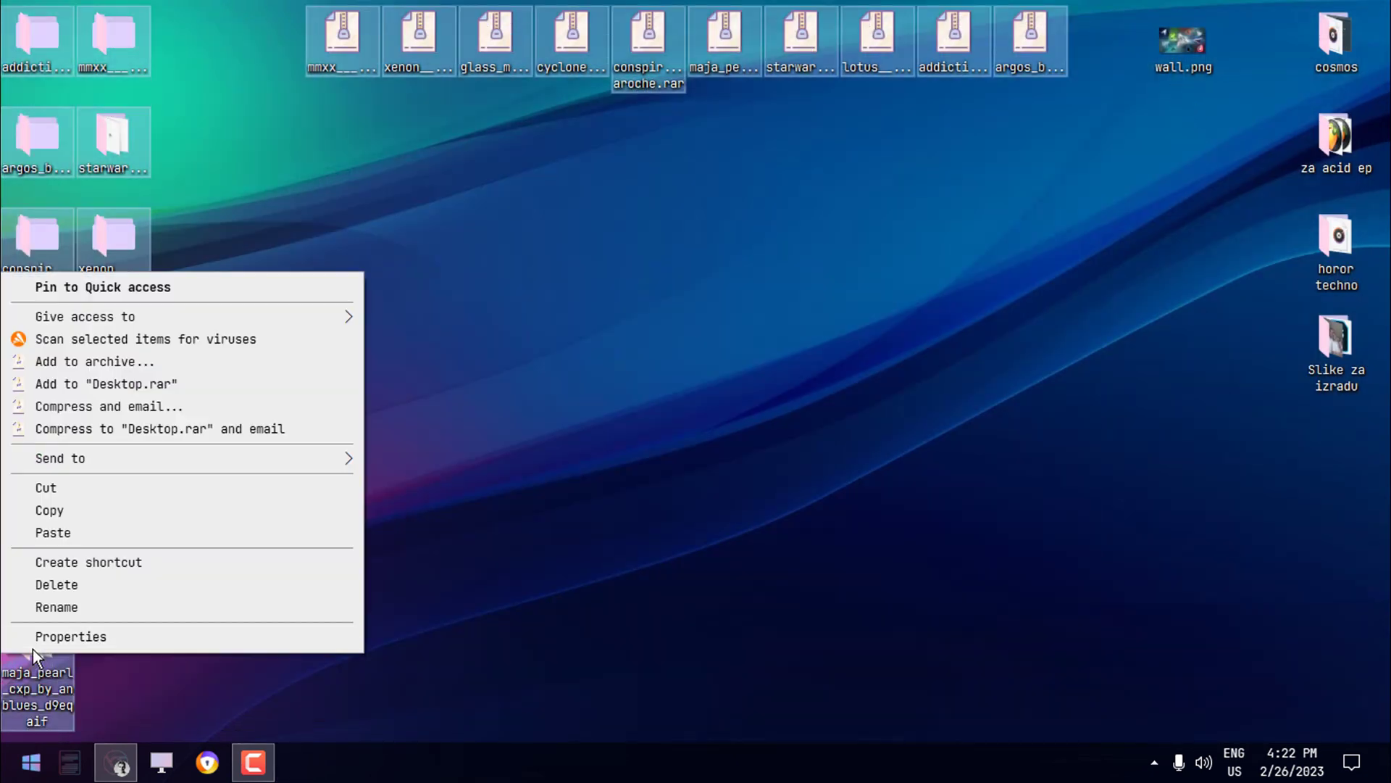
click(70, 585)
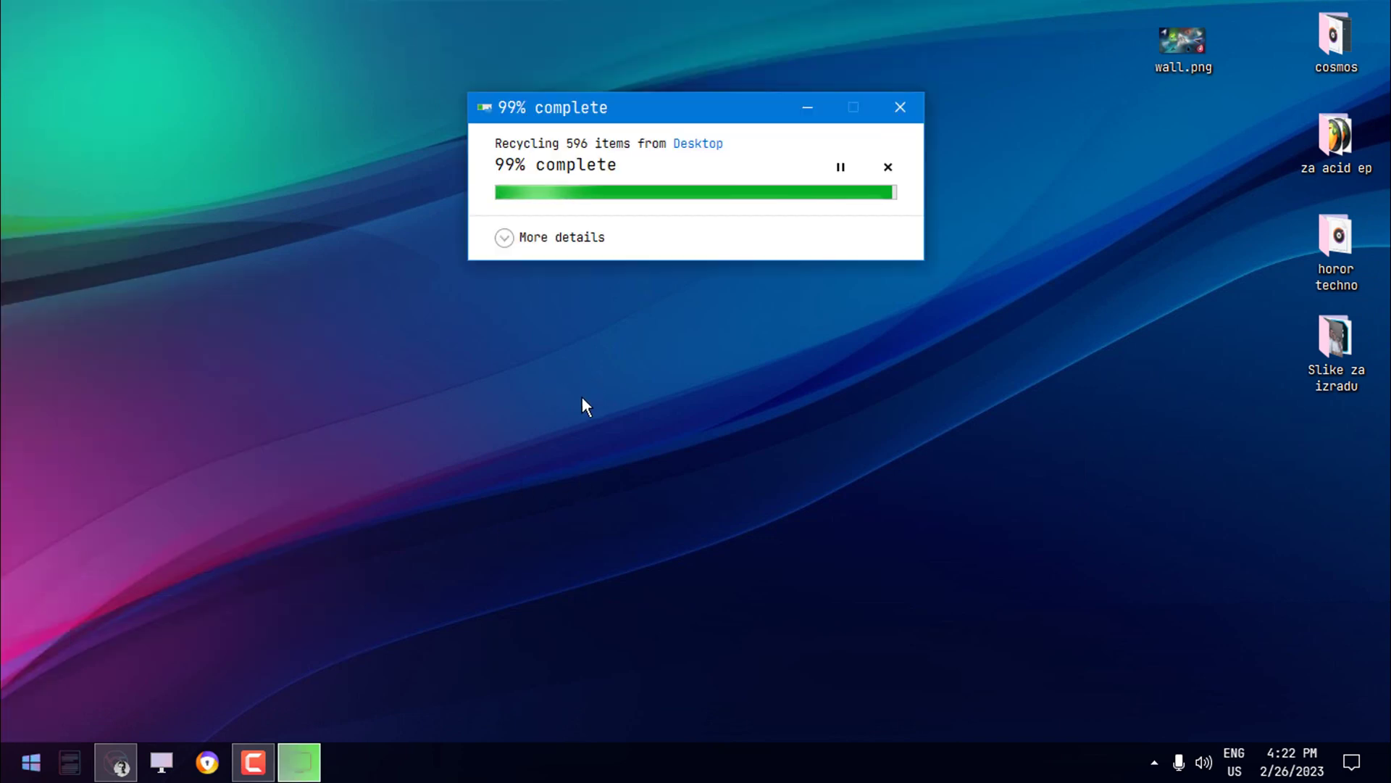
Open the mouse pointer settings from the desktop's Themes personalization page, and minimize the Settings window
right_click(535, 348)
click(320, 596)
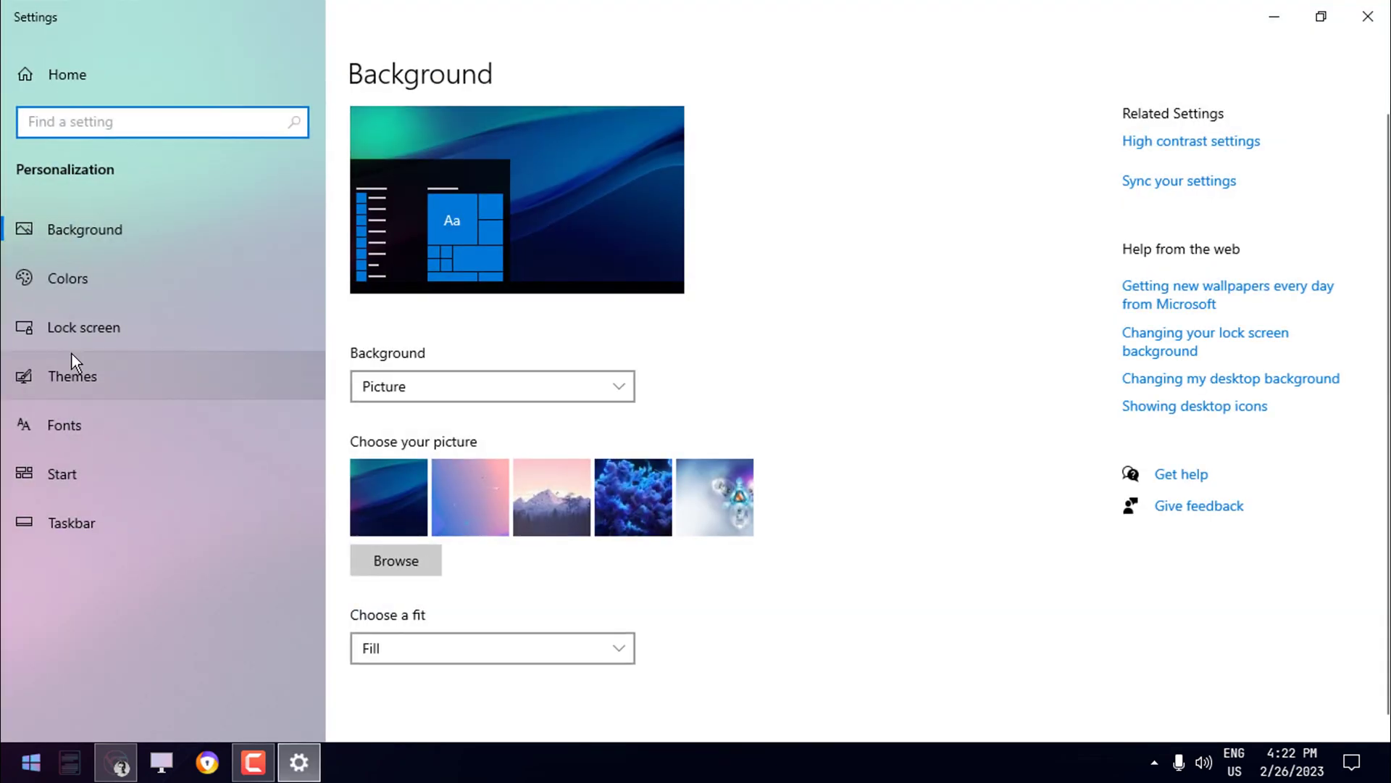
click(72, 355)
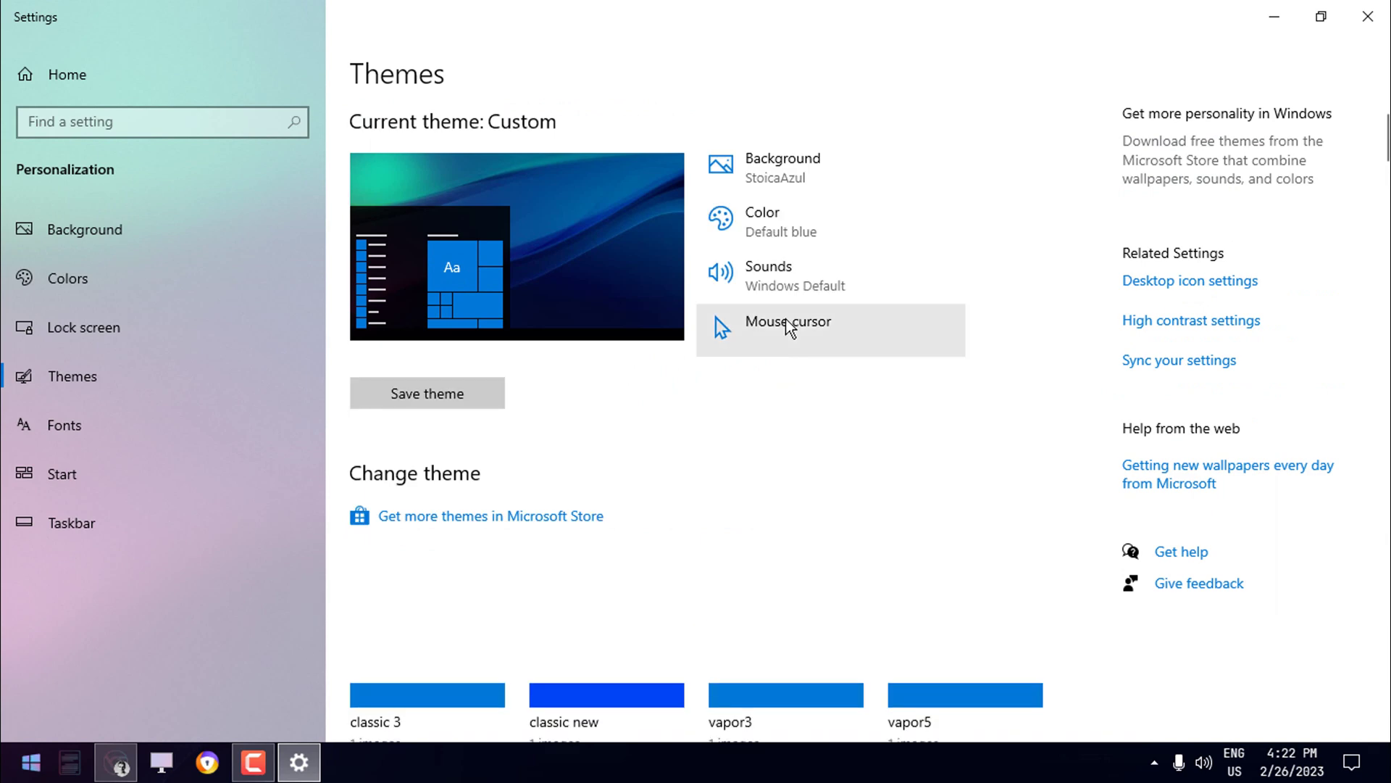
click(814, 336)
drag(379, 145, 500, 99)
click(1285, 10)
Apply the Addiction pointer scheme, replacing the original scheme, and move the Mouse Properties window aside
click(316, 176)
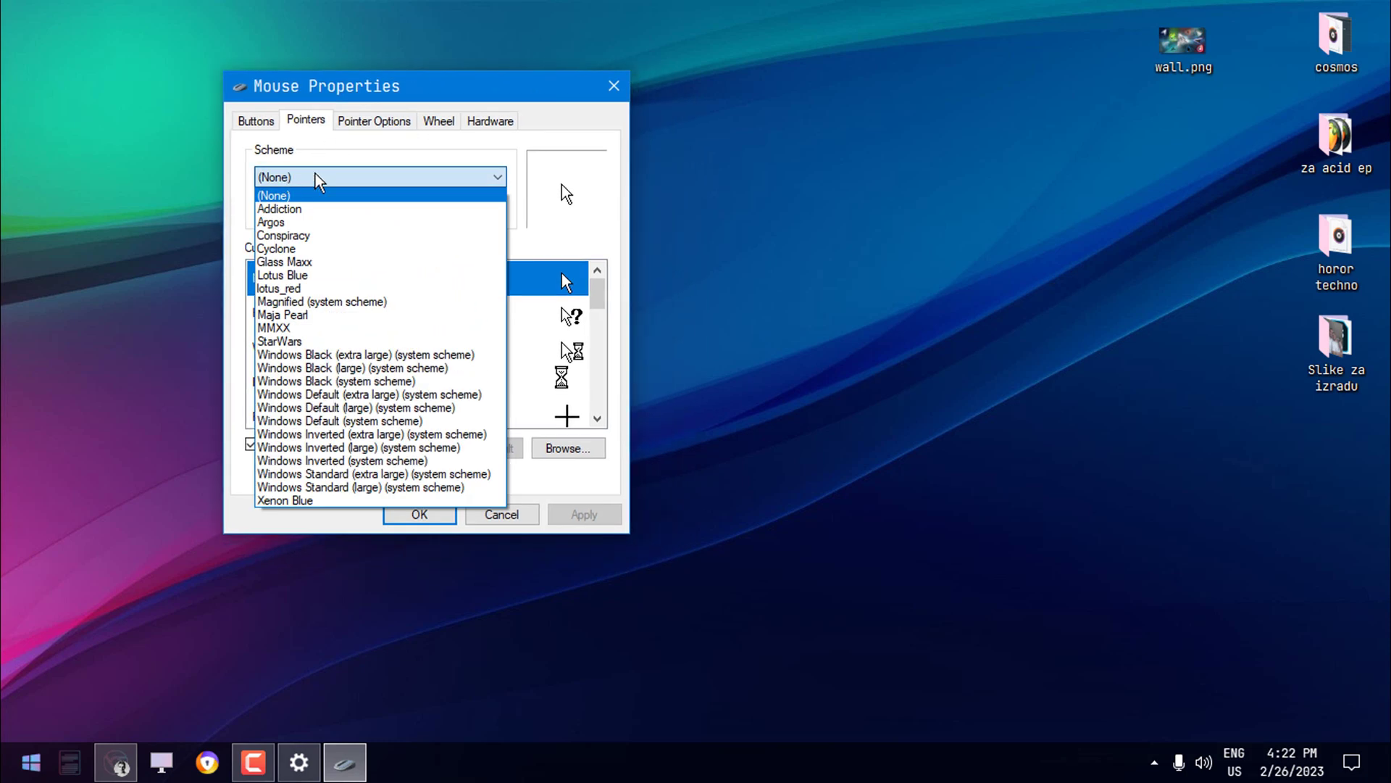
click(278, 209)
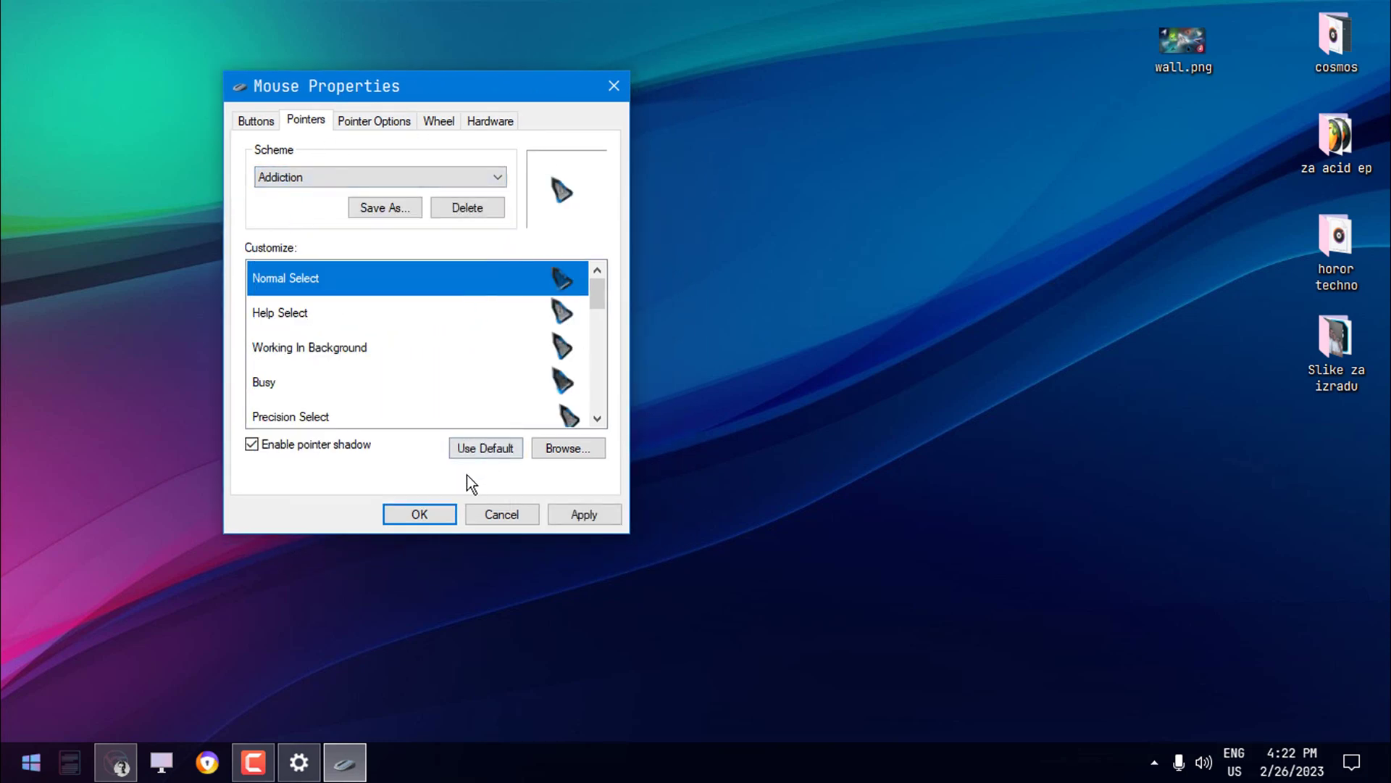
click(612, 516)
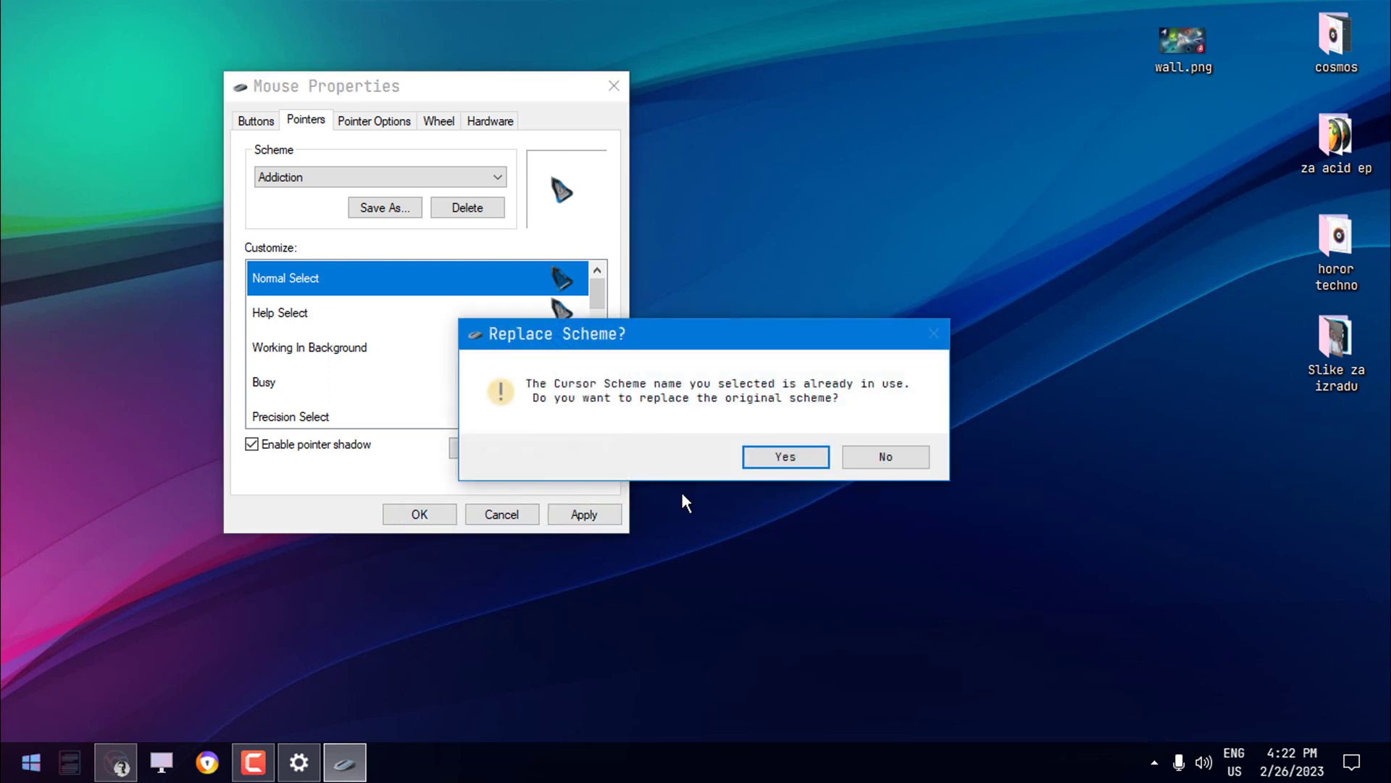
click(760, 460)
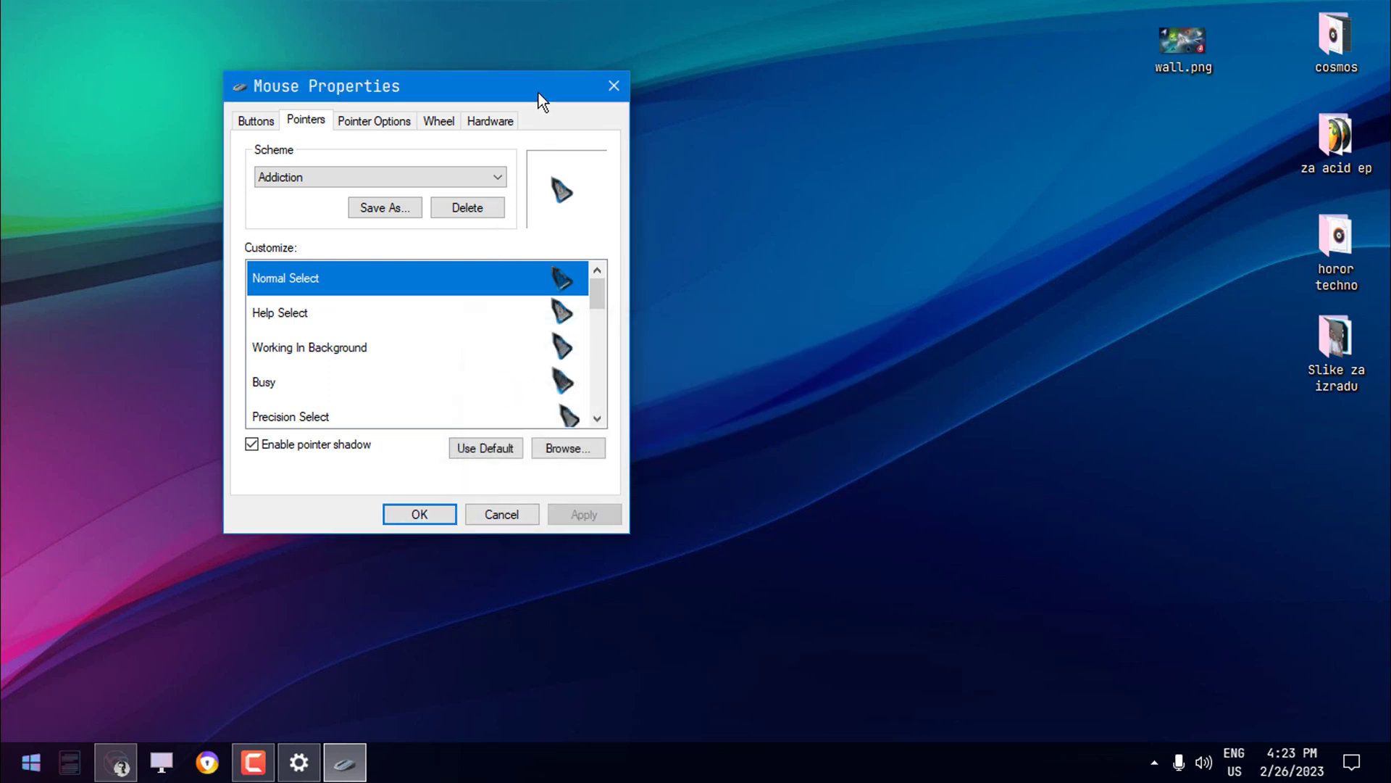
drag(537, 93, 384, 111)
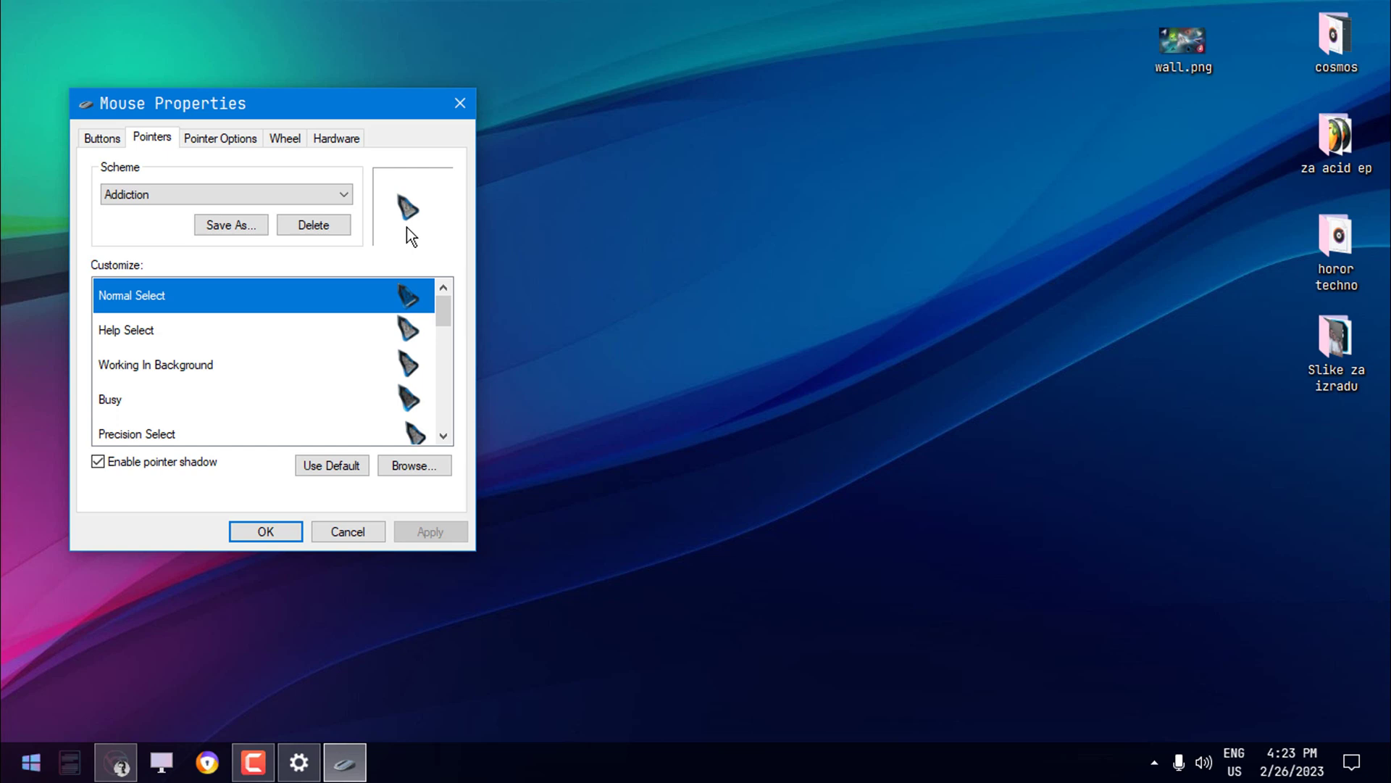
Preview the Addiction scheme's Help Select and Working In Background pointers, and check the cursor over the Start menu
click(394, 341)
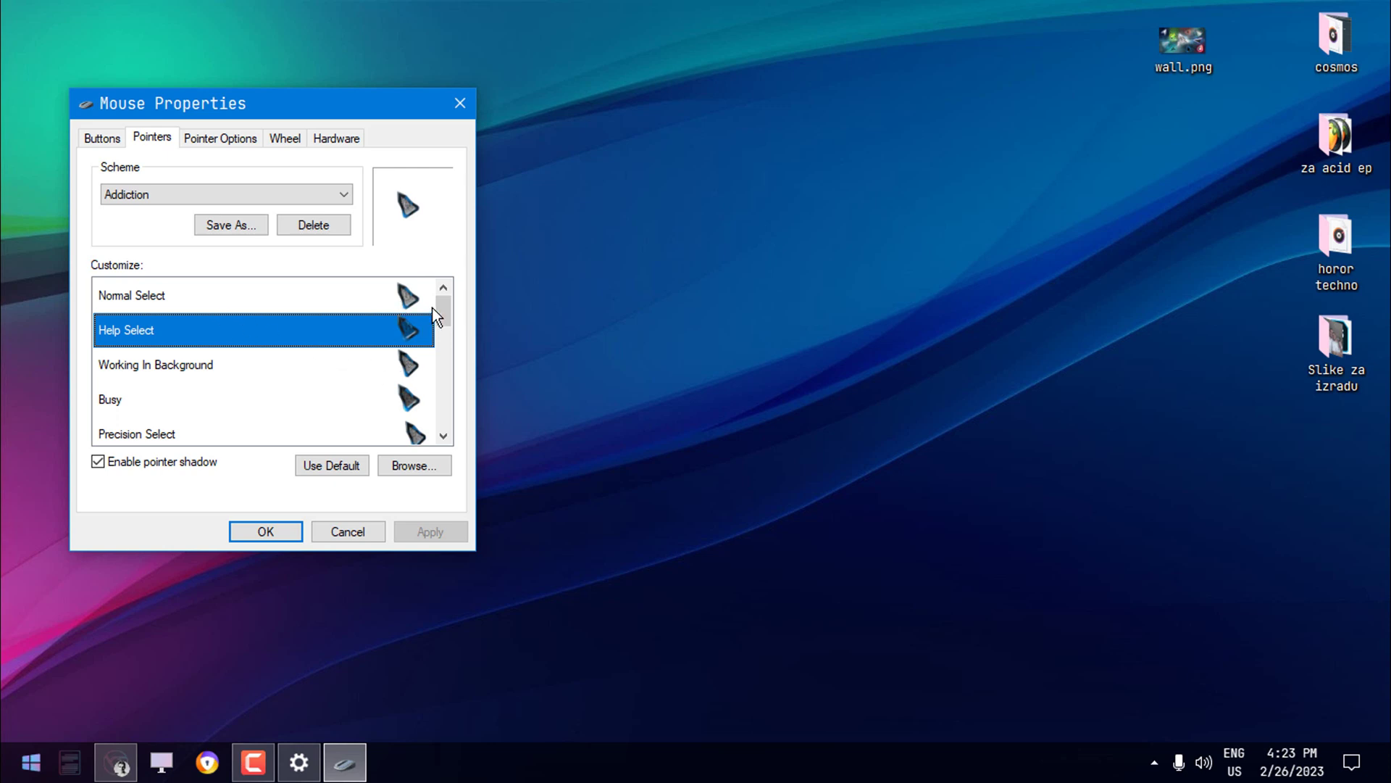
click(390, 365)
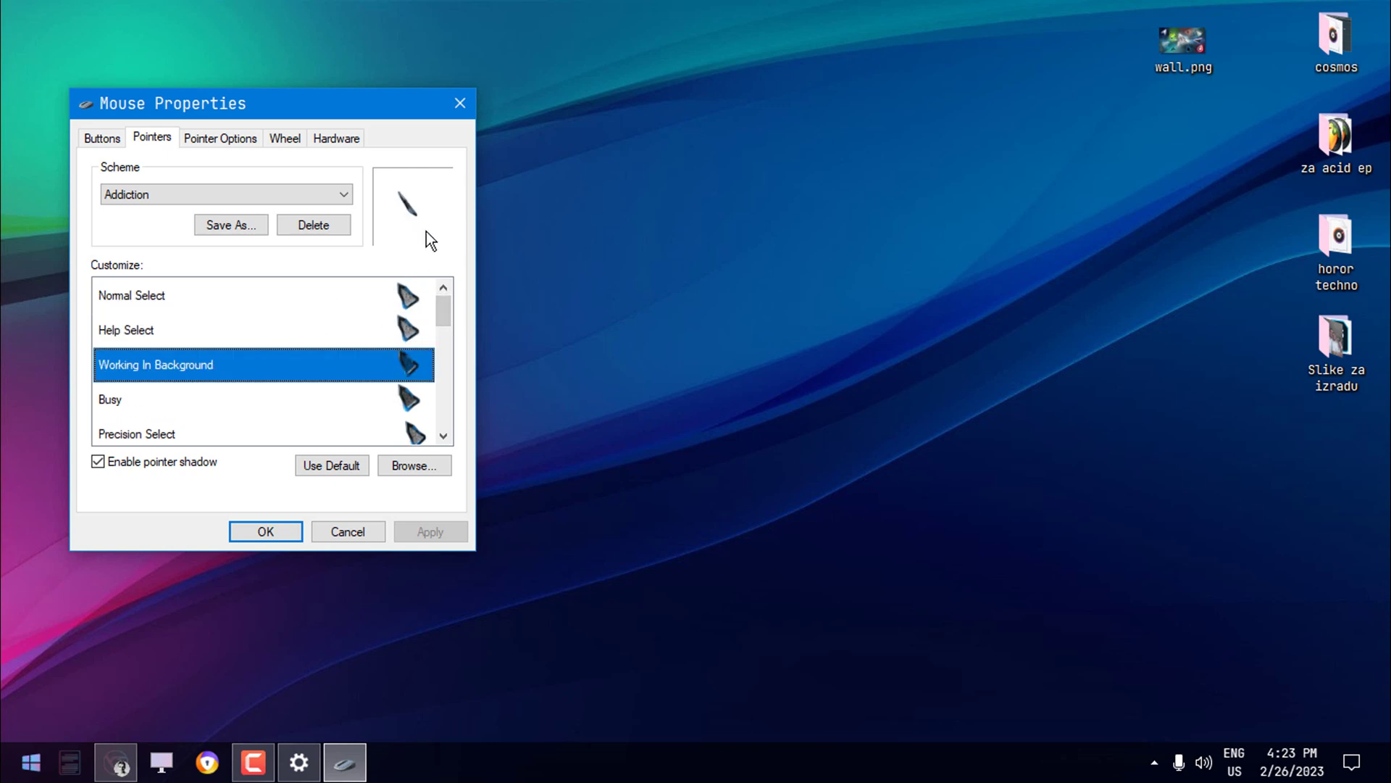
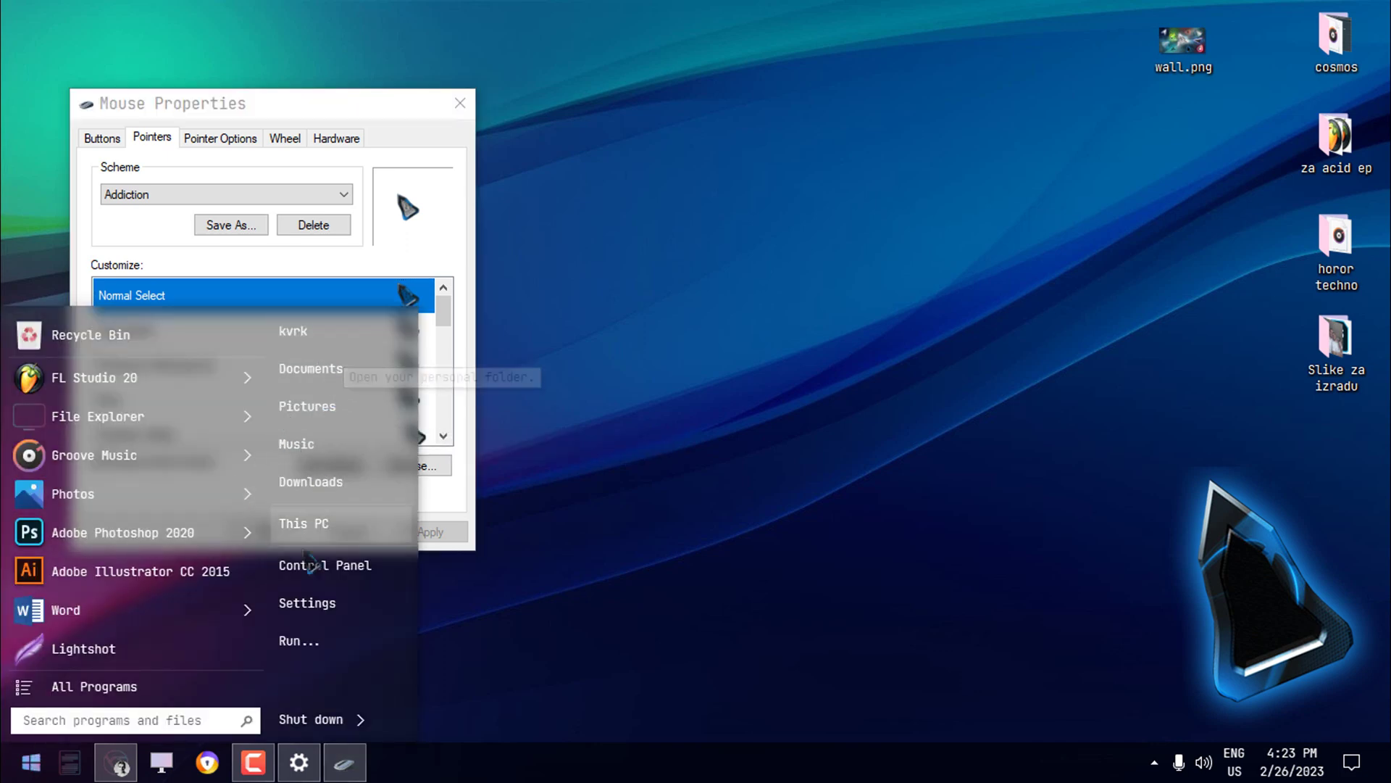
click(462, 650)
Switch the pointer scheme to Argos and apply it, replacing the original scheme
click(204, 195)
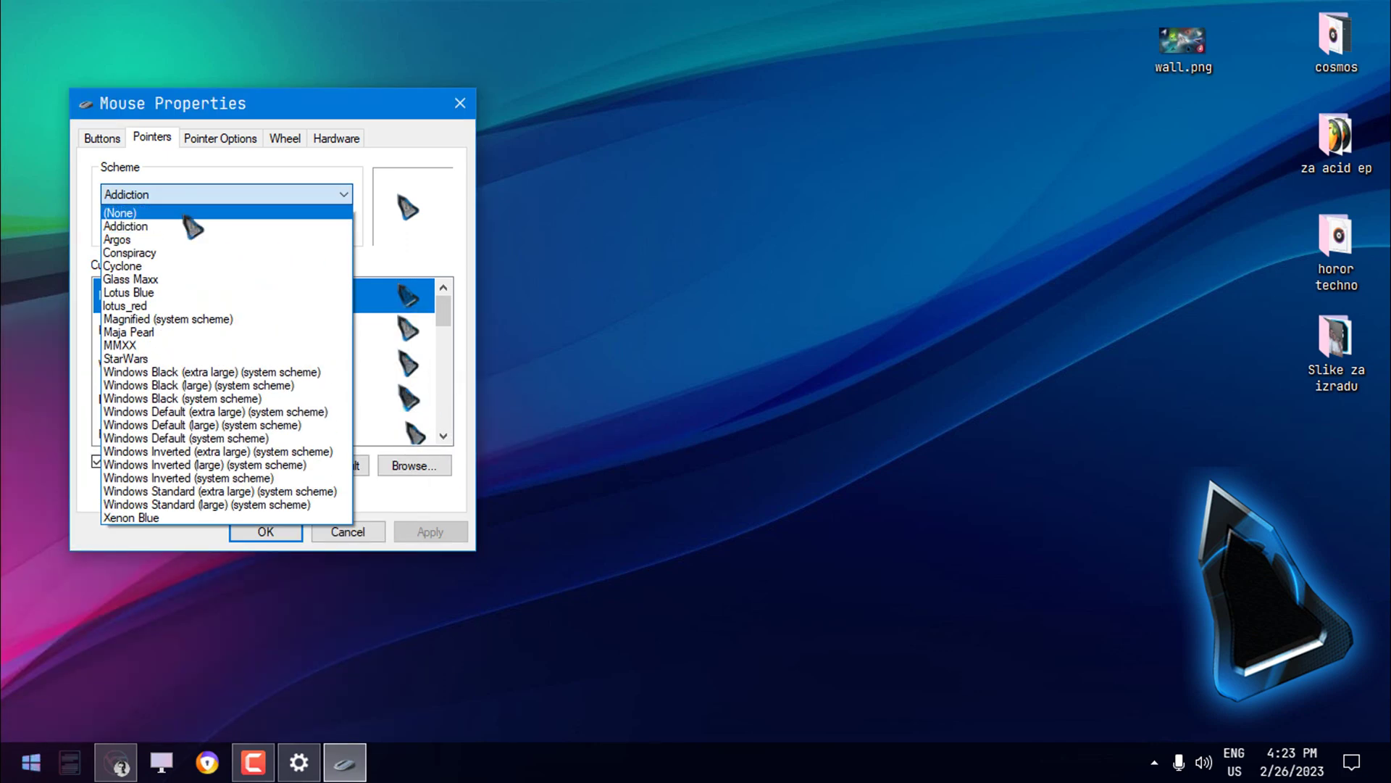
click(174, 241)
click(431, 533)
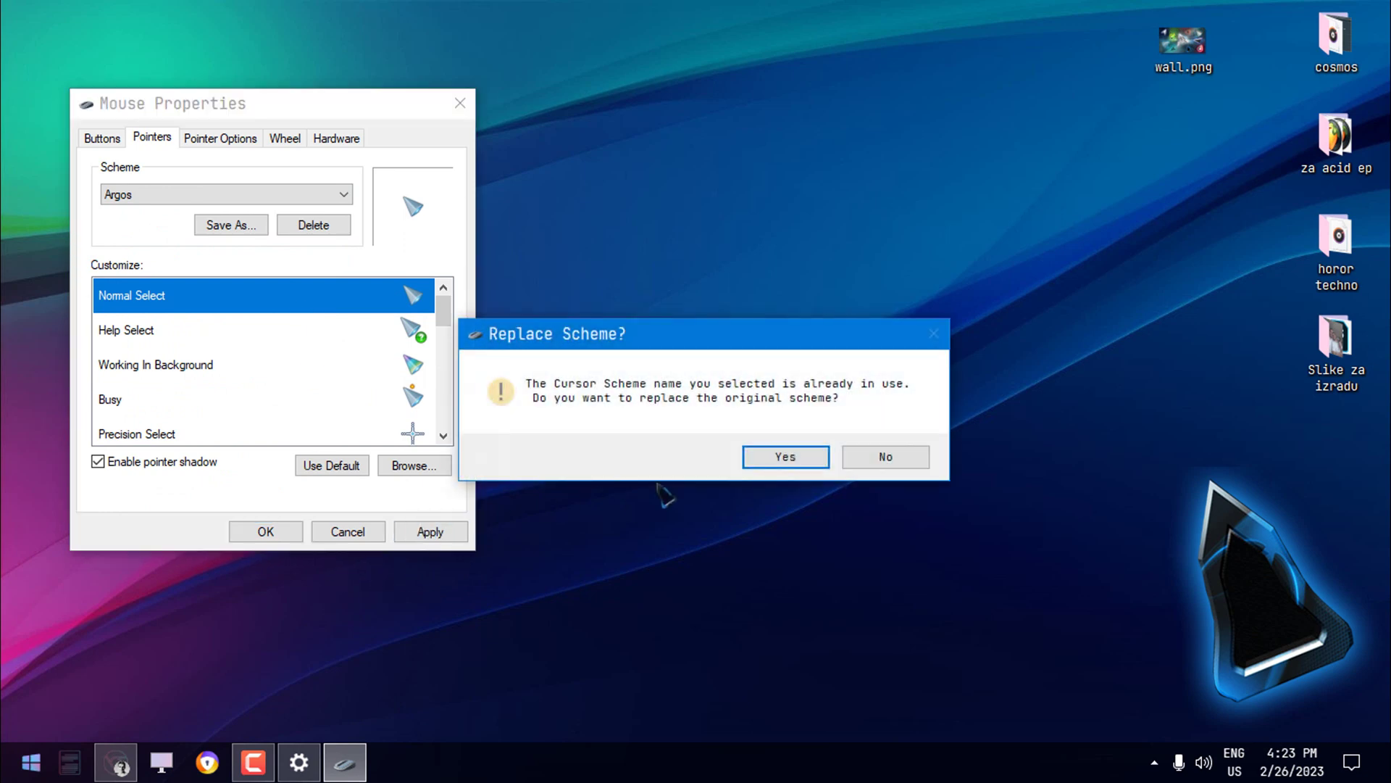
click(786, 458)
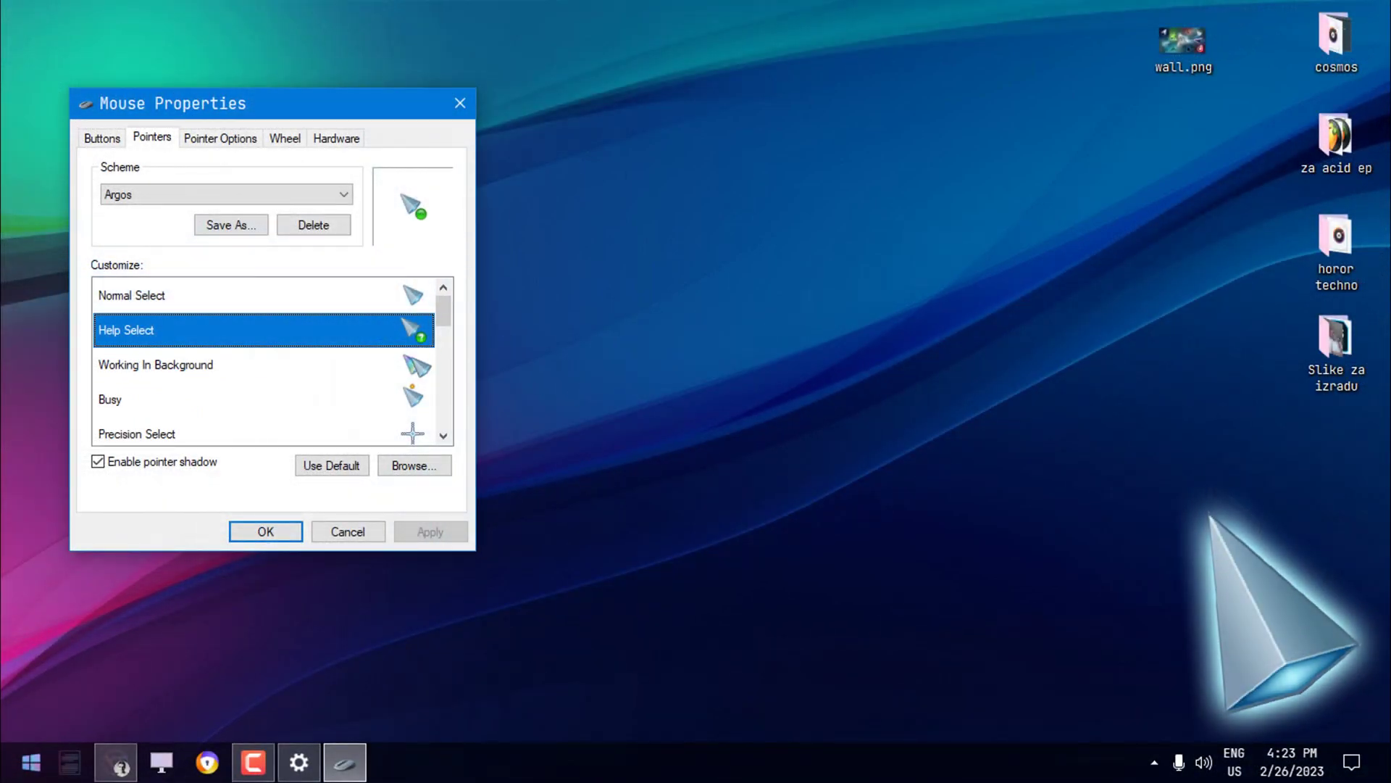
Preview the individual Argos pointers, including Working In Background and Busy, and check the cursor over the Start menu
click(422, 365)
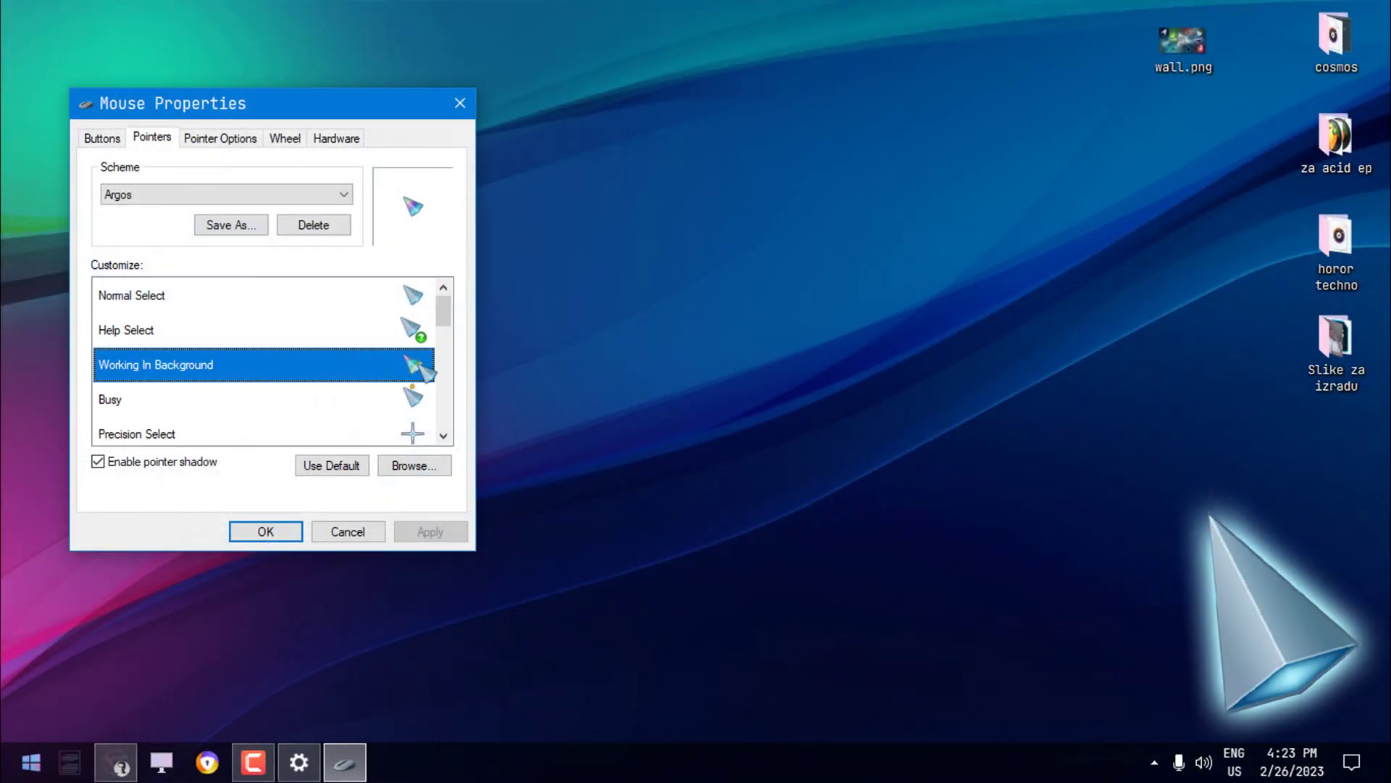
scroll(451, 319, down, 1)
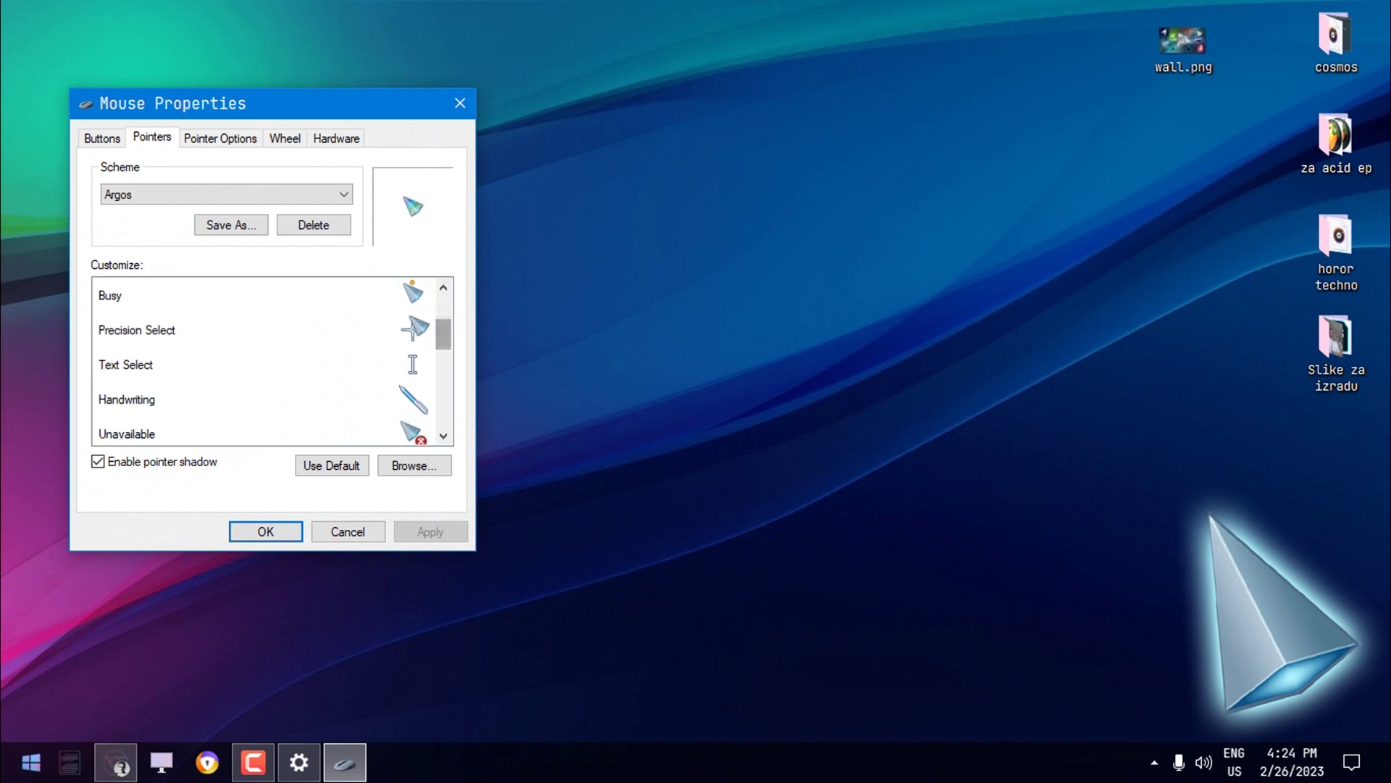
key(Down)
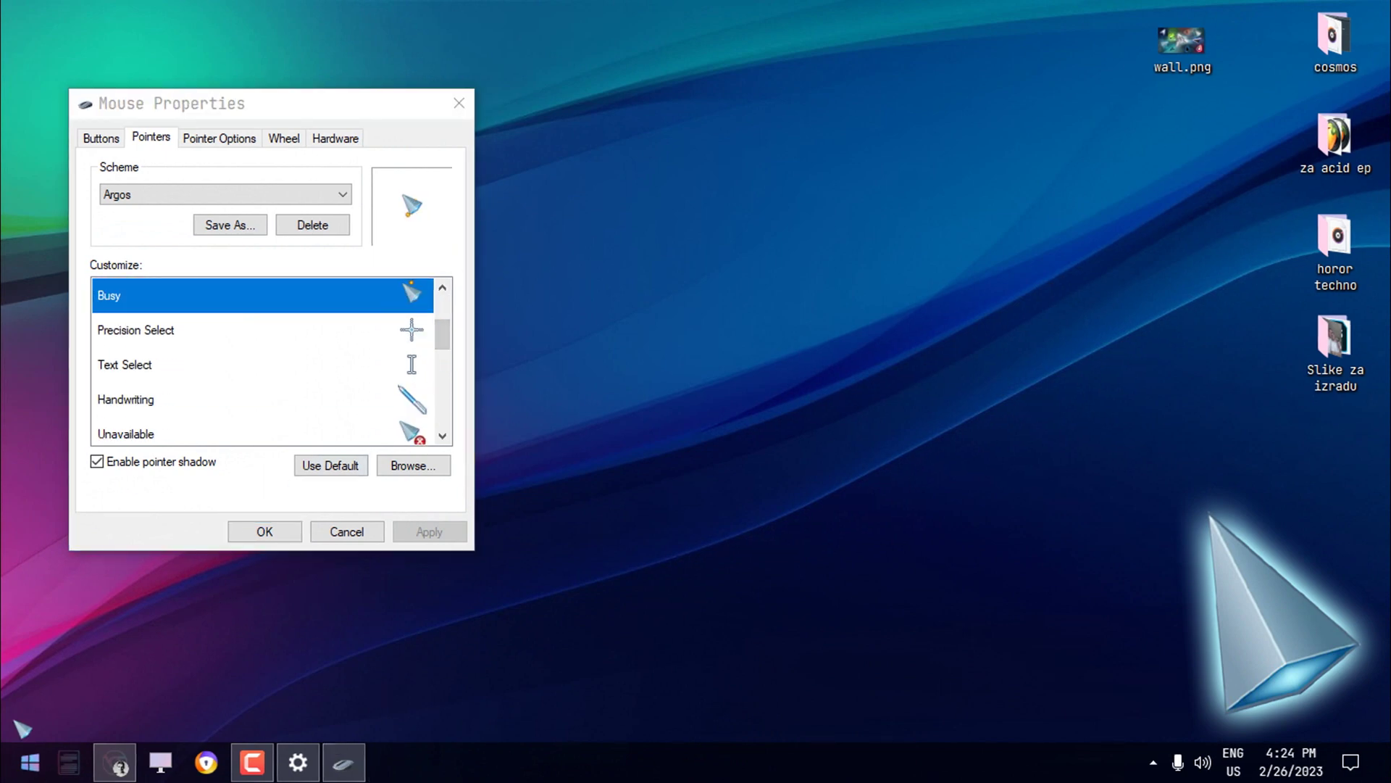
click(31, 761)
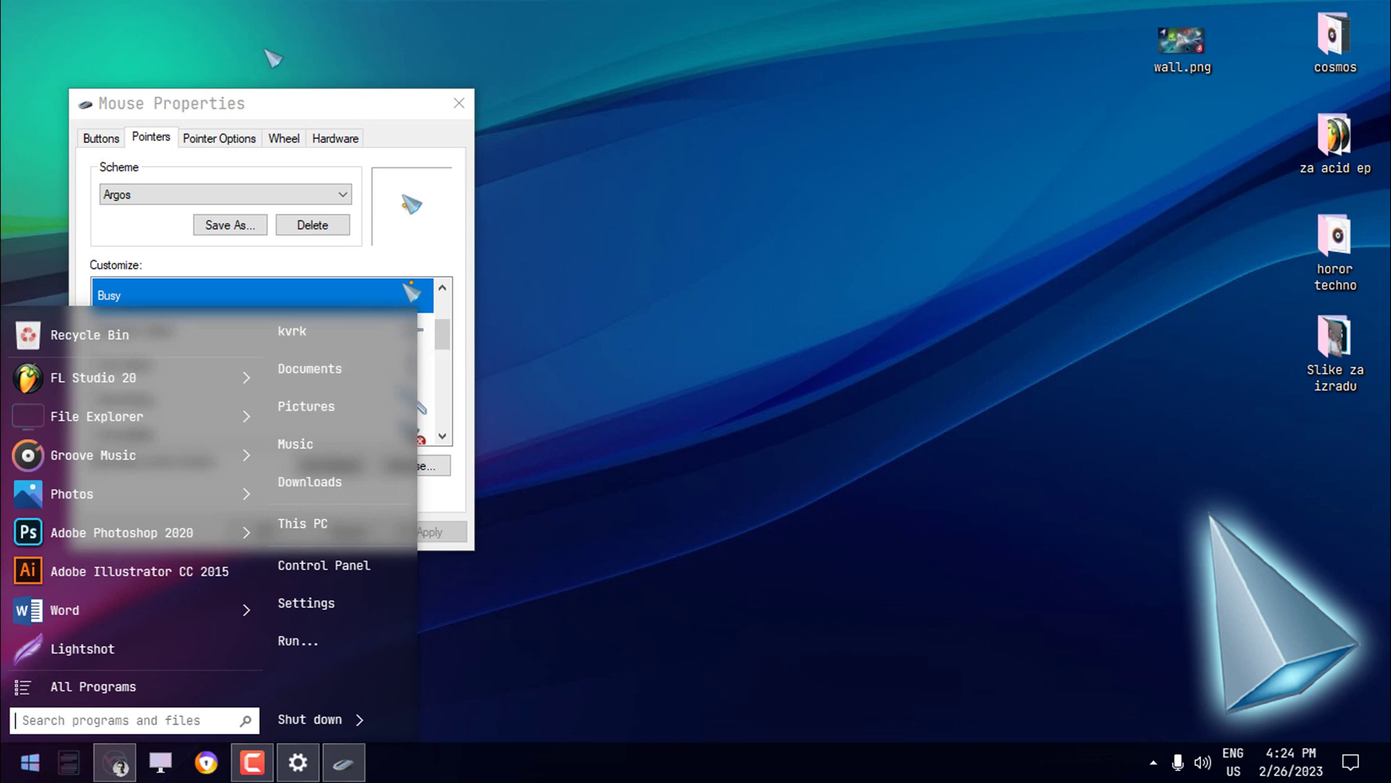
click(273, 58)
drag(451, 335, 458, 302)
click(439, 356)
click(418, 335)
key(Down)
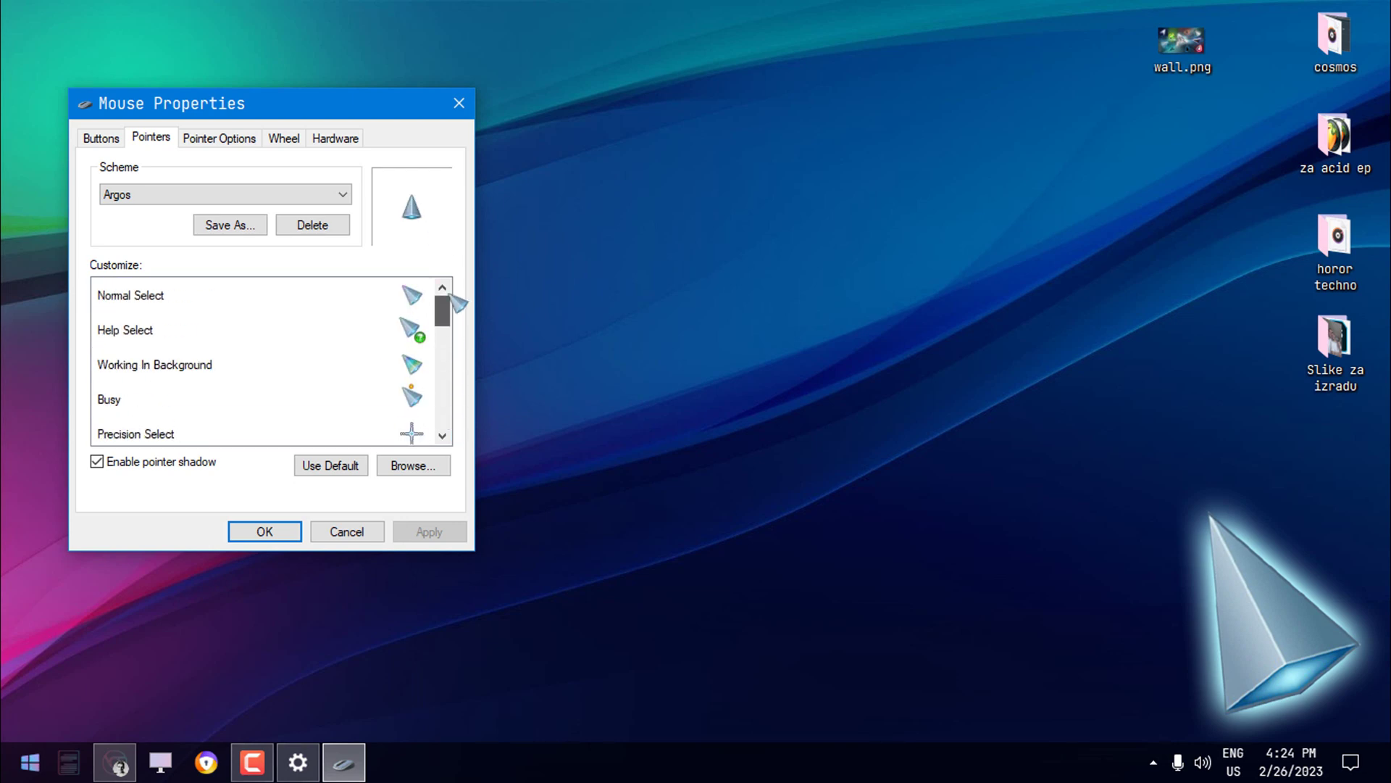
click(397, 306)
Switch the pointer scheme to Conspiracy and apply it
click(311, 194)
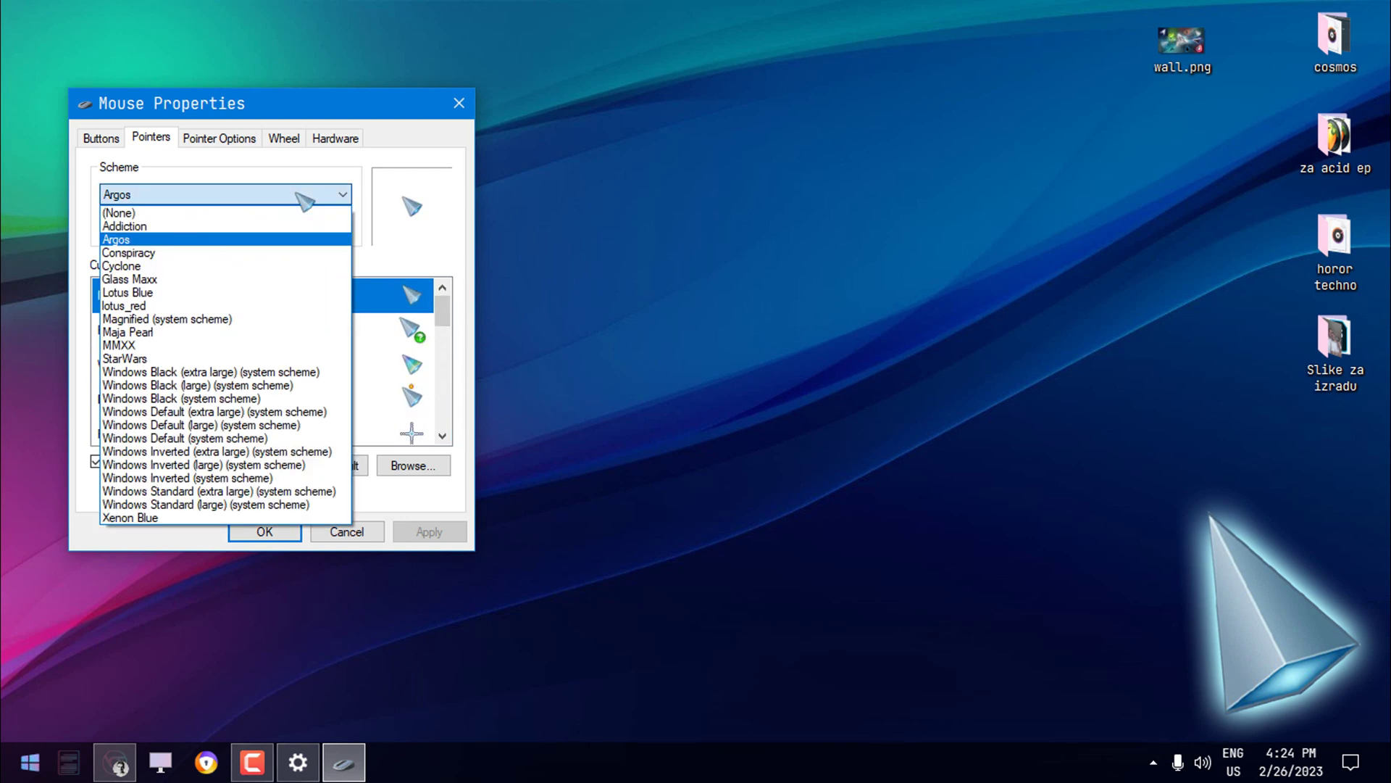
click(177, 255)
click(429, 531)
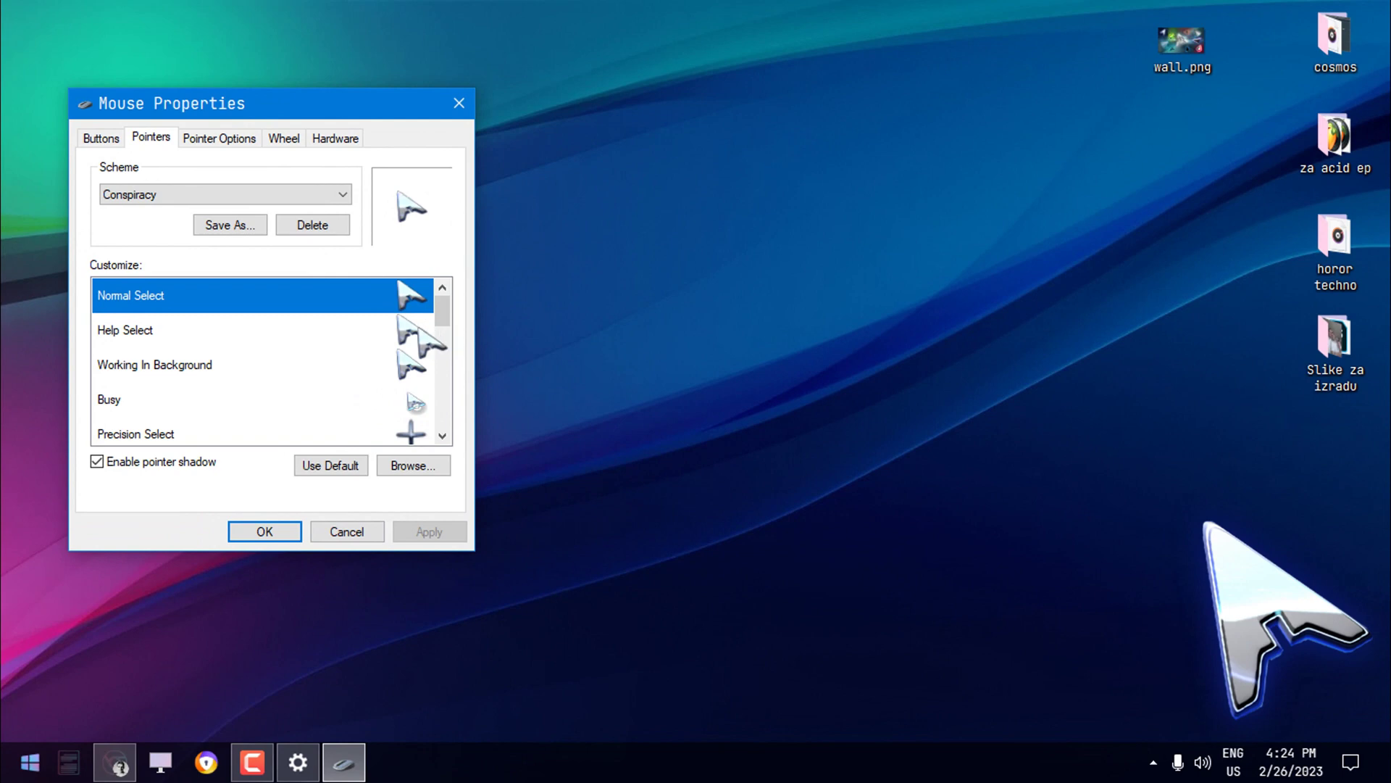
Preview the Conspiracy scheme's Help, Working In Background, Alternate and Link Select pointers, and check the cursor over the Start menu
click(427, 340)
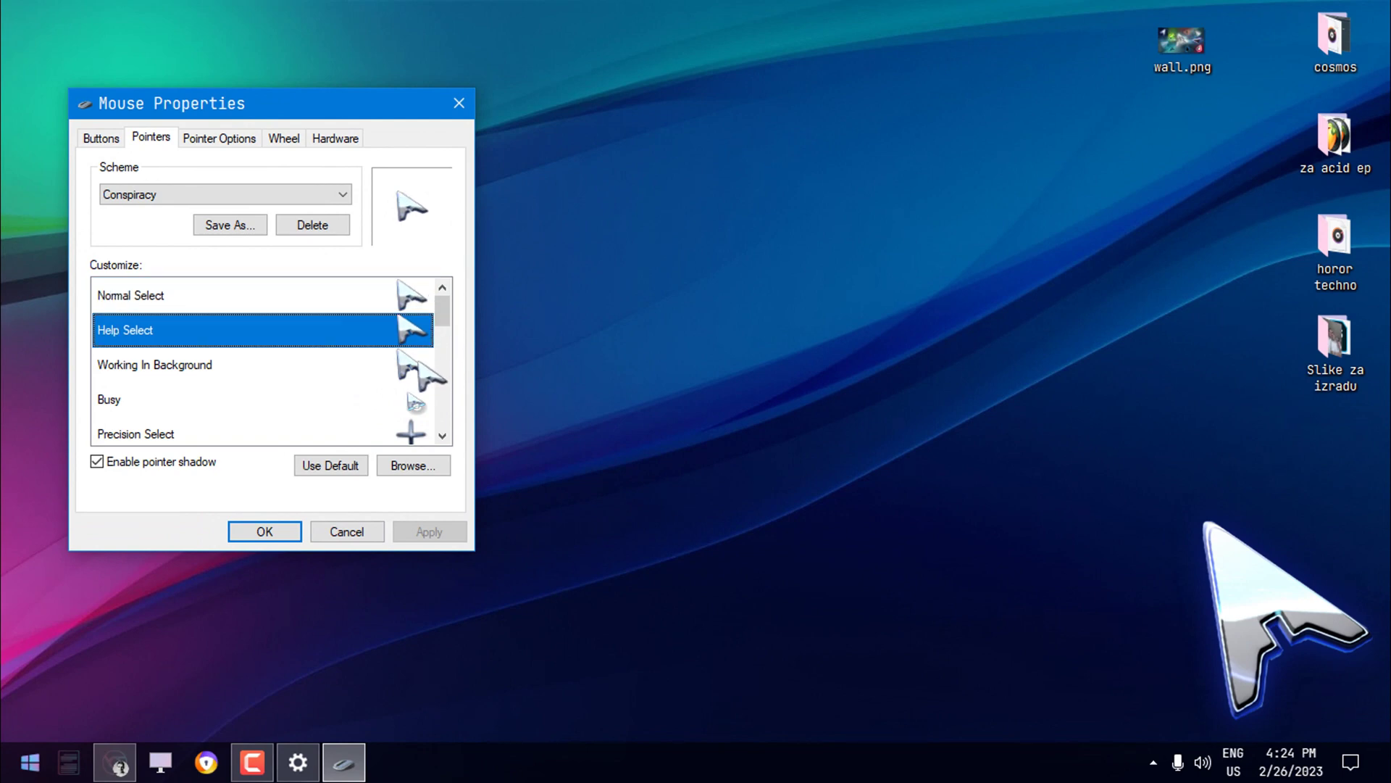
click(424, 366)
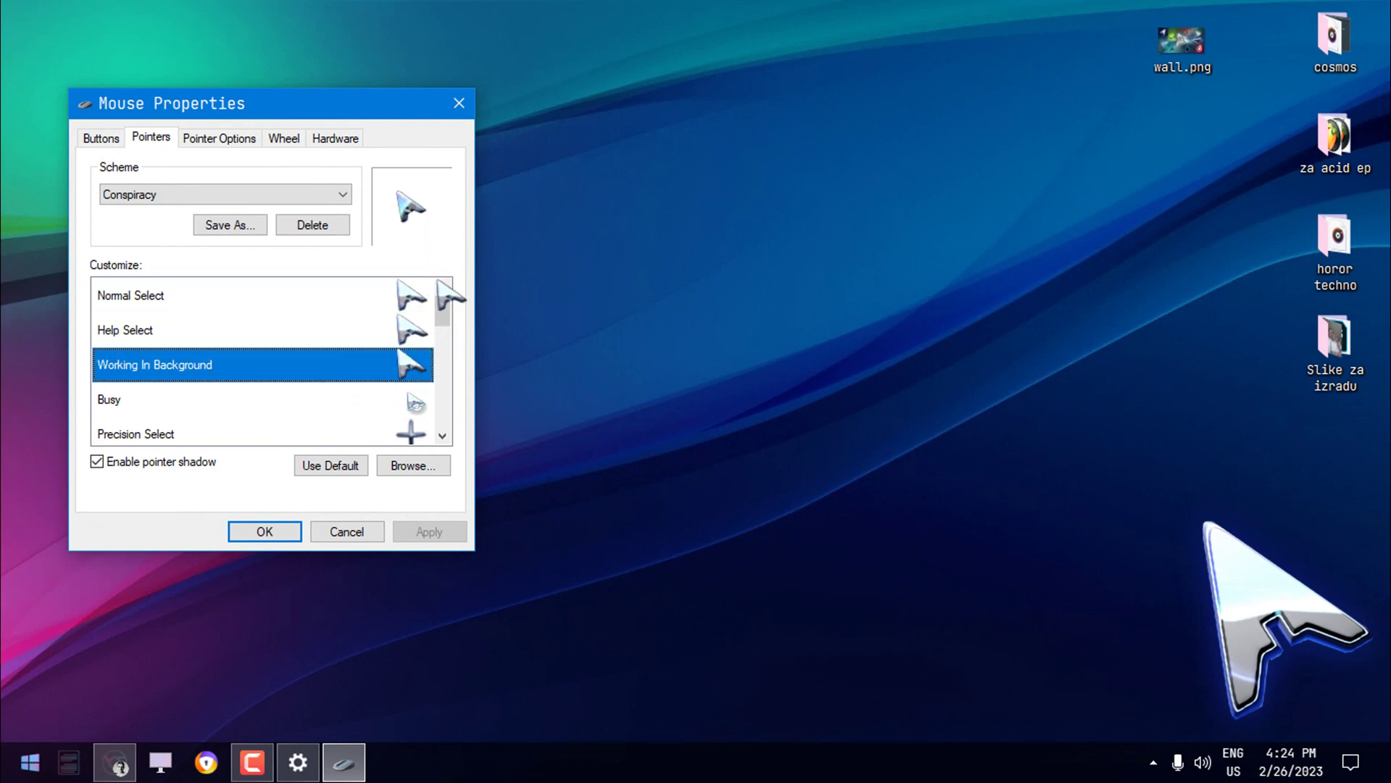
drag(450, 313, 444, 399)
click(422, 362)
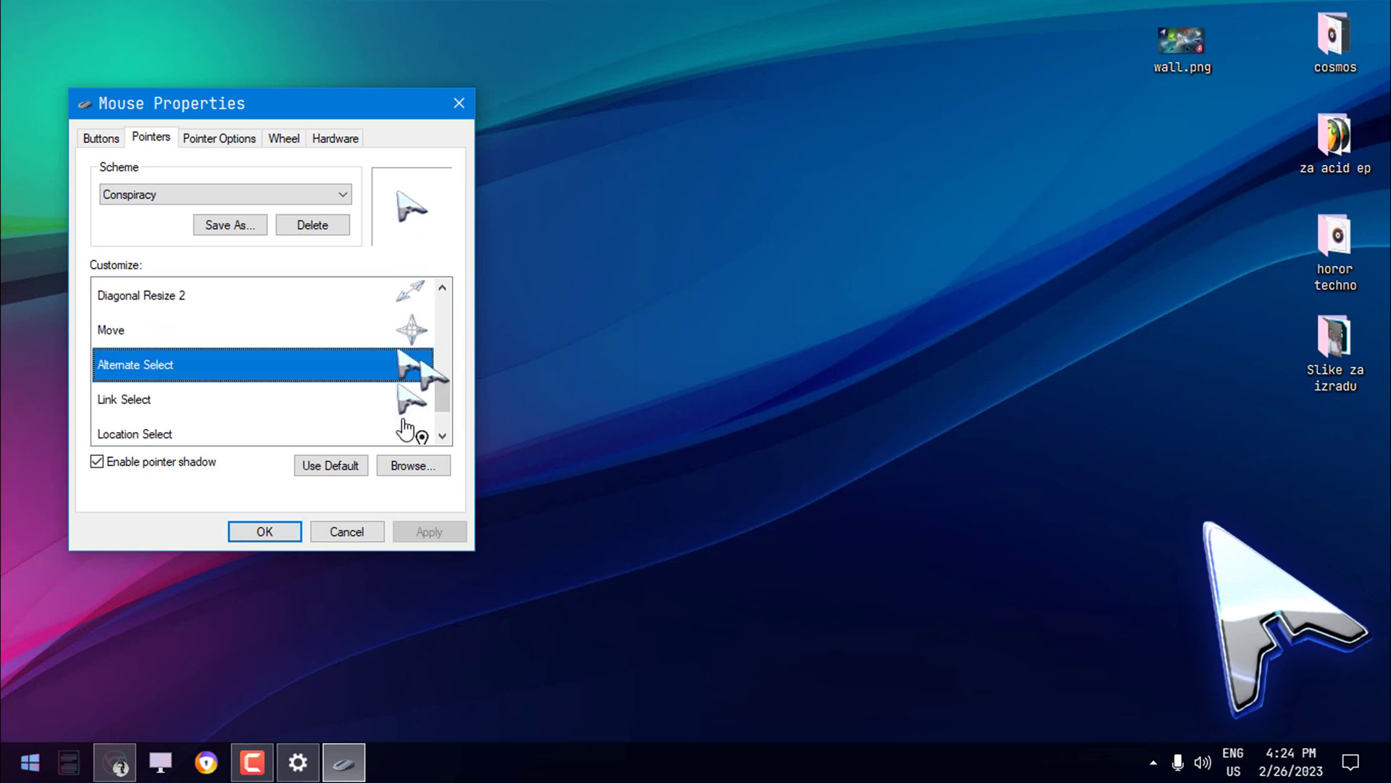
click(418, 397)
scroll(444, 420, up, 1)
scroll(433, 395, down, 2)
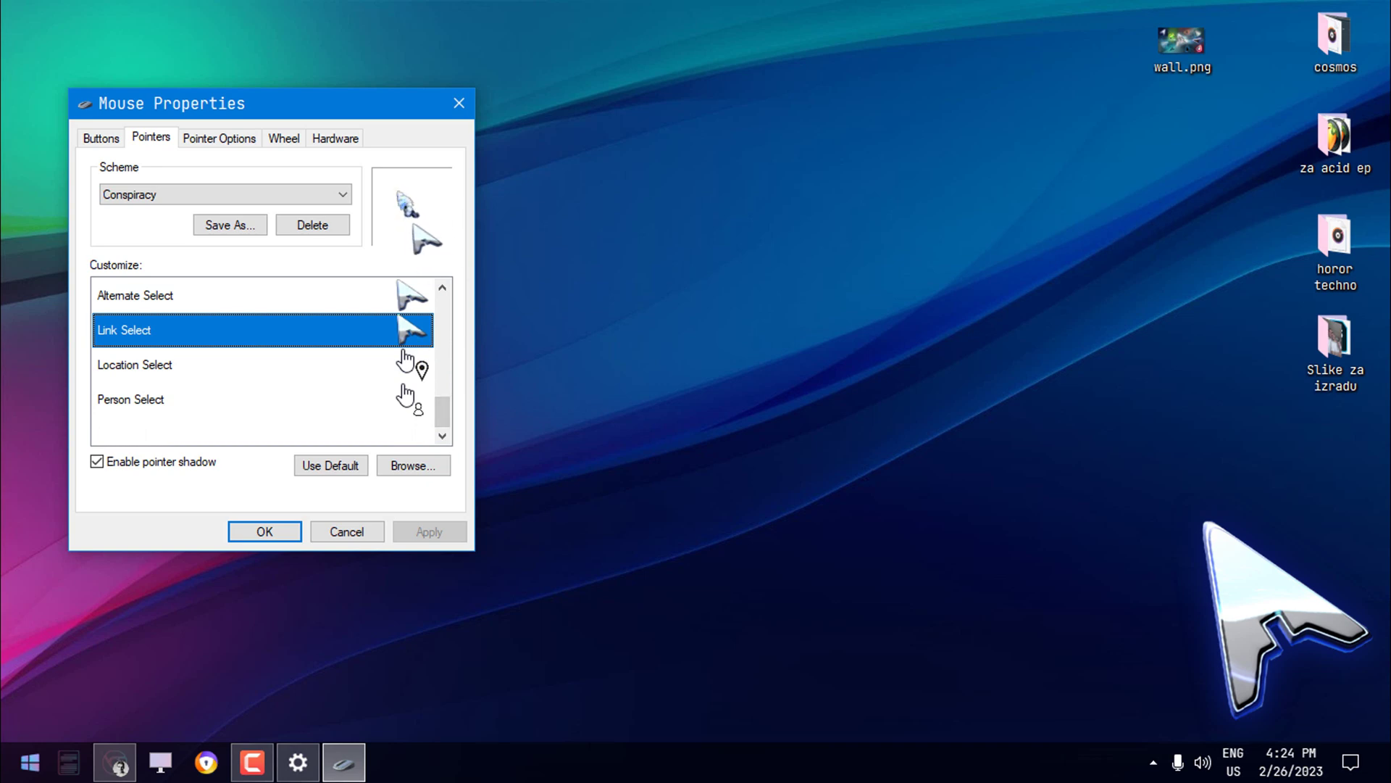
click(29, 762)
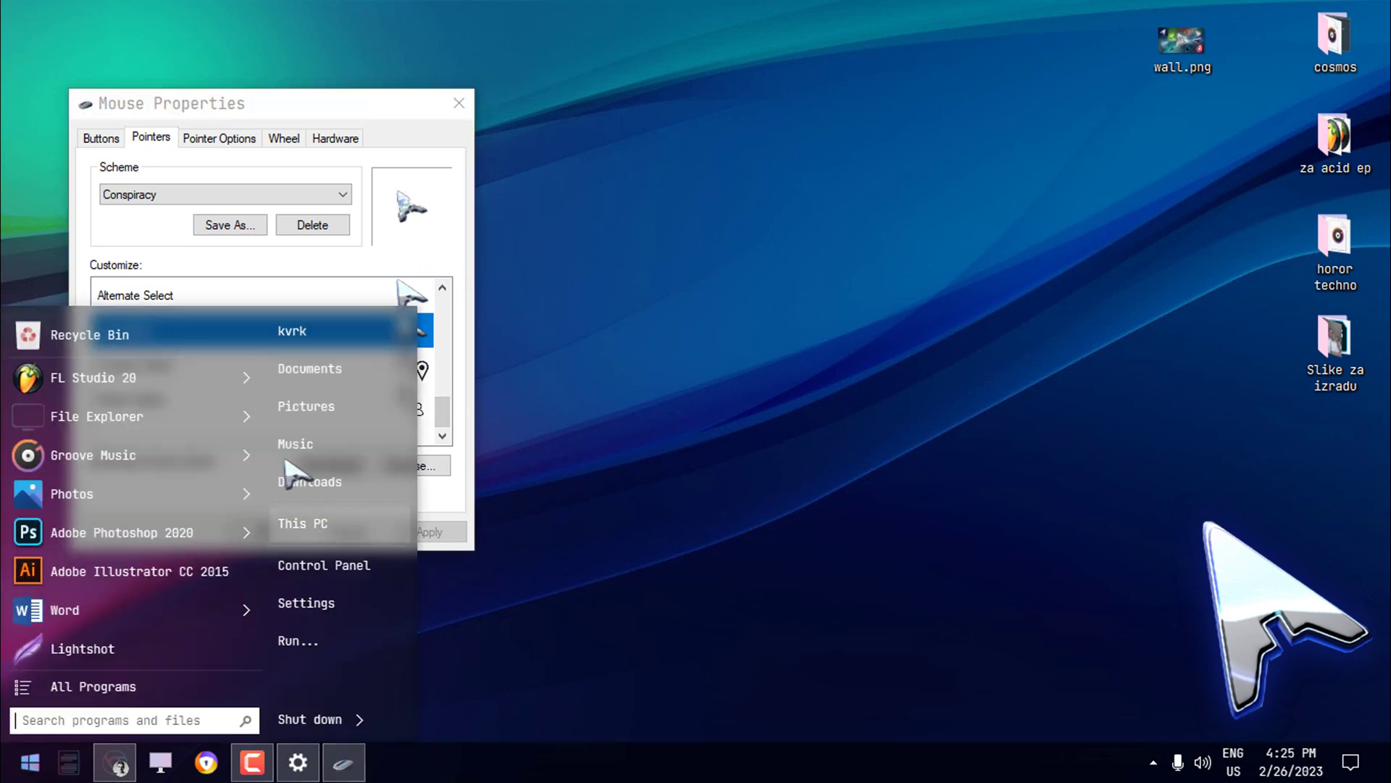
click(293, 195)
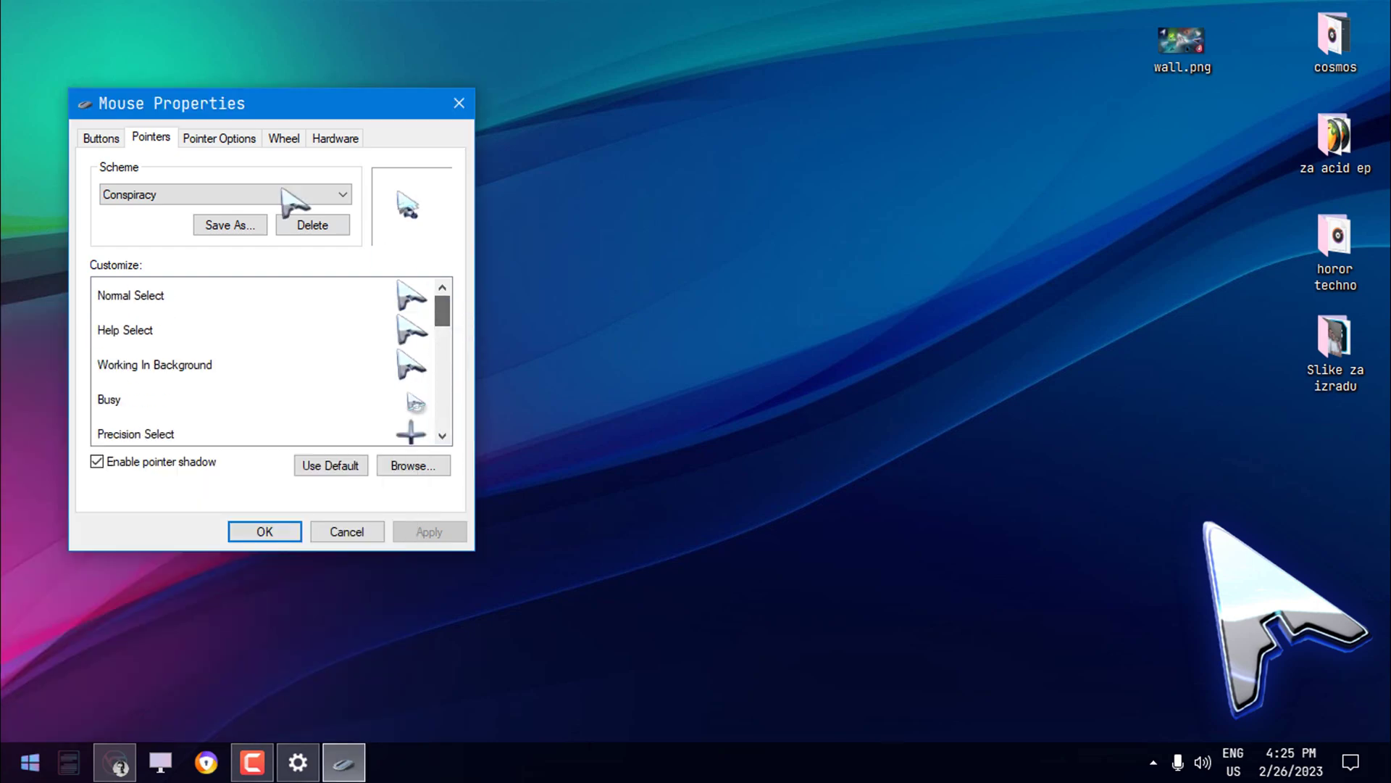
Switch the pointer scheme to Cyclone and apply it
click(233, 194)
click(145, 266)
click(429, 531)
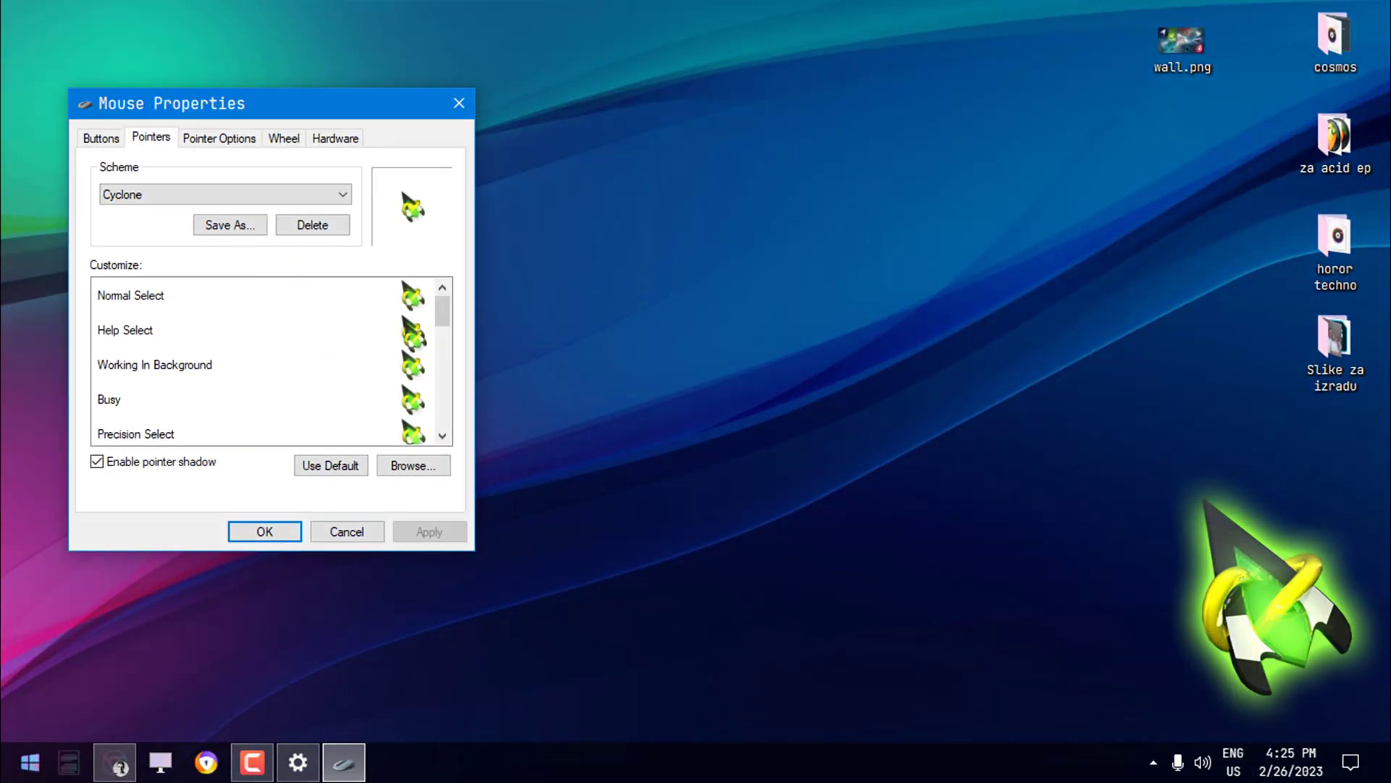
Preview the Cyclone scheme's Normal Select, Help Select, Working In Background and Busy pointers
click(407, 298)
click(420, 328)
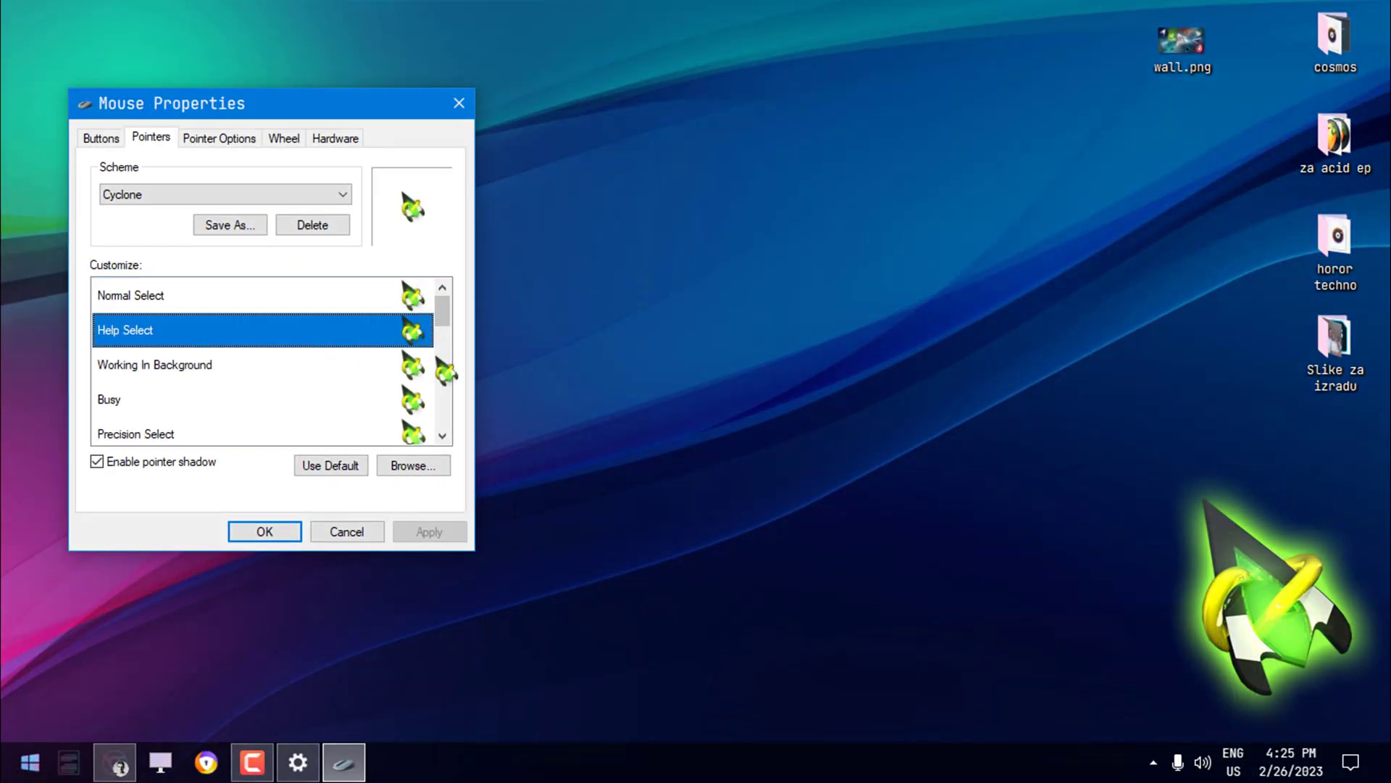
click(423, 366)
click(419, 339)
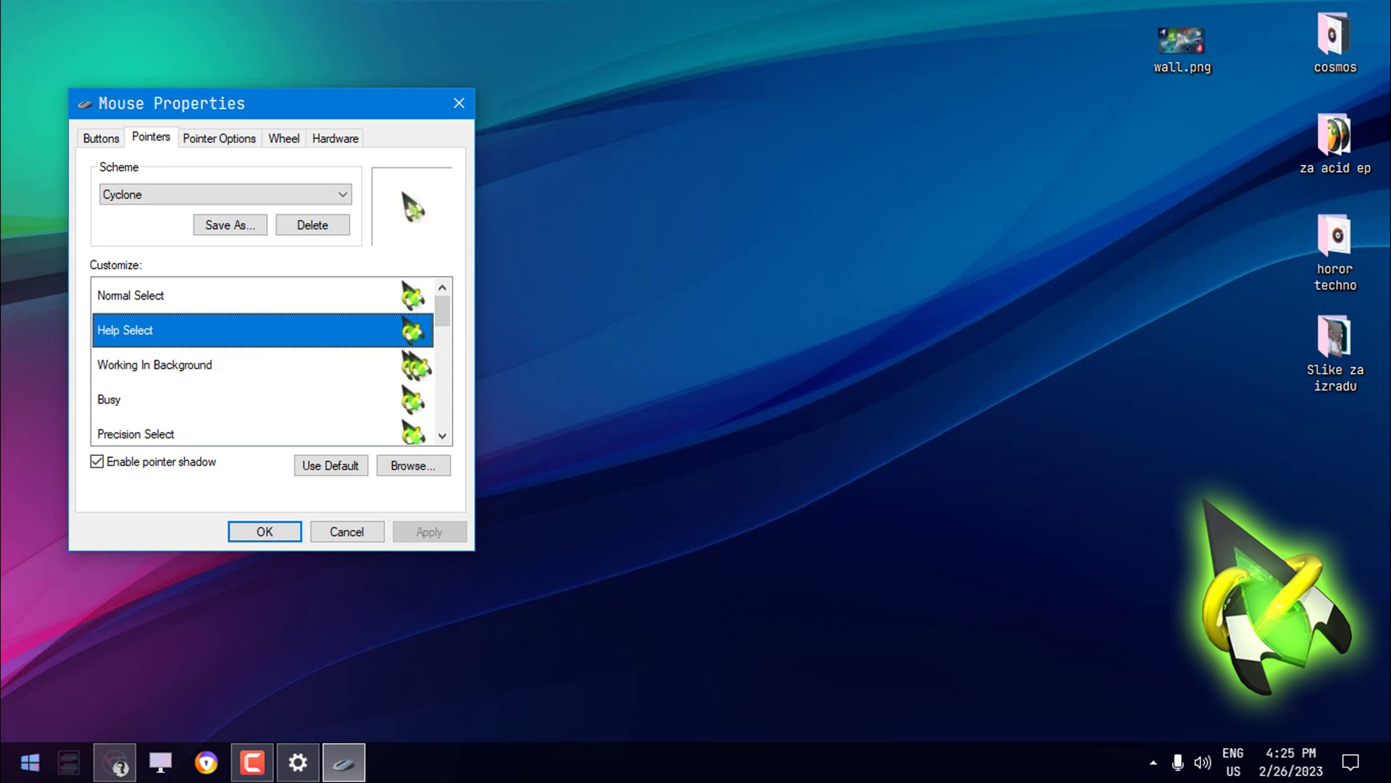
click(410, 358)
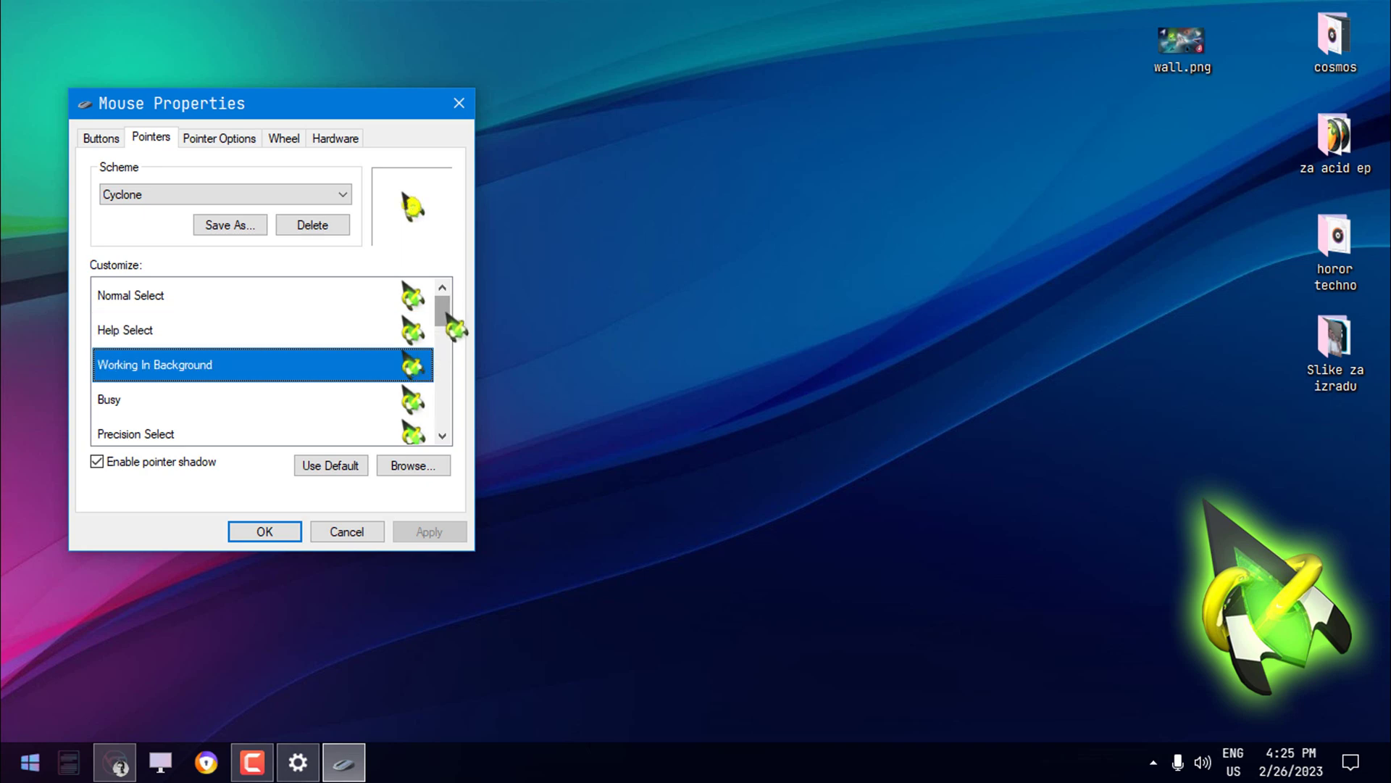
scroll(447, 317, down, 1)
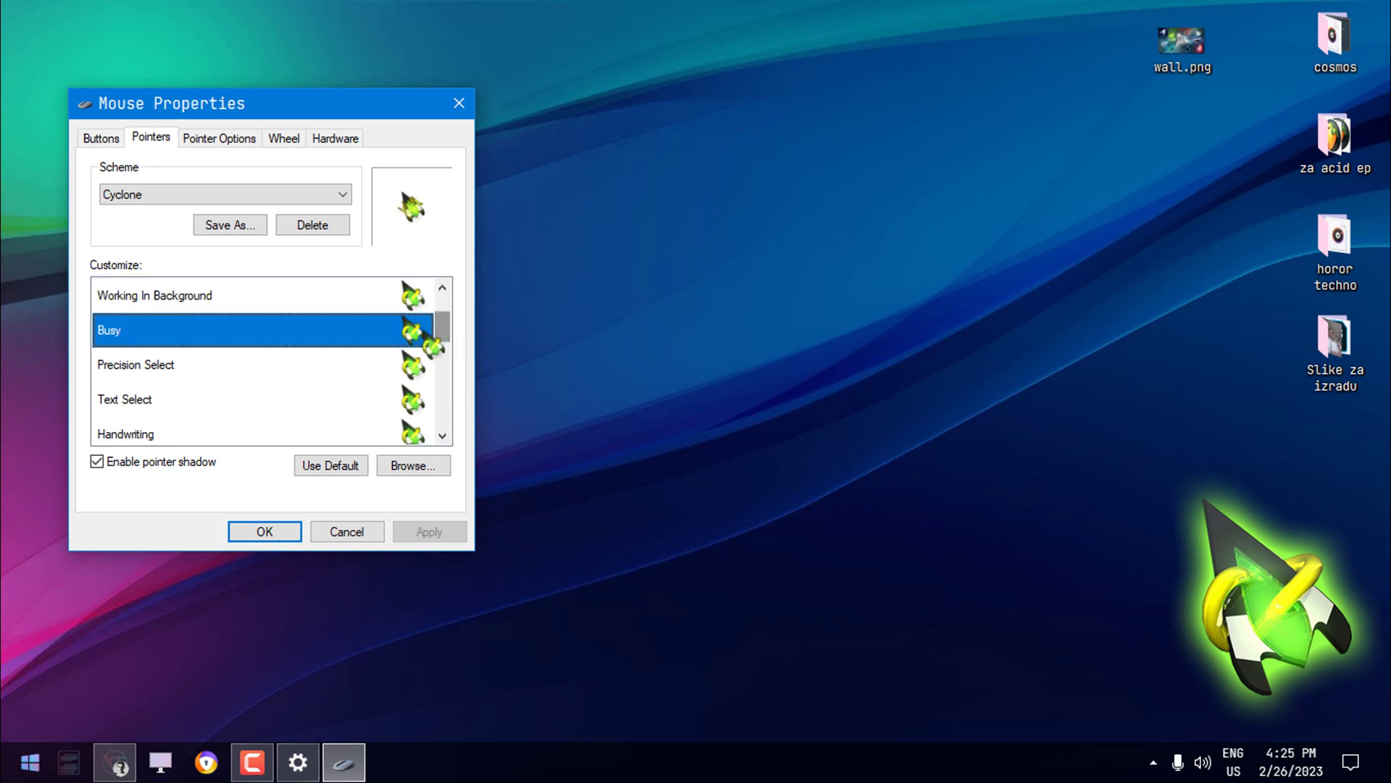
scroll(445, 330, down, 1)
click(294, 591)
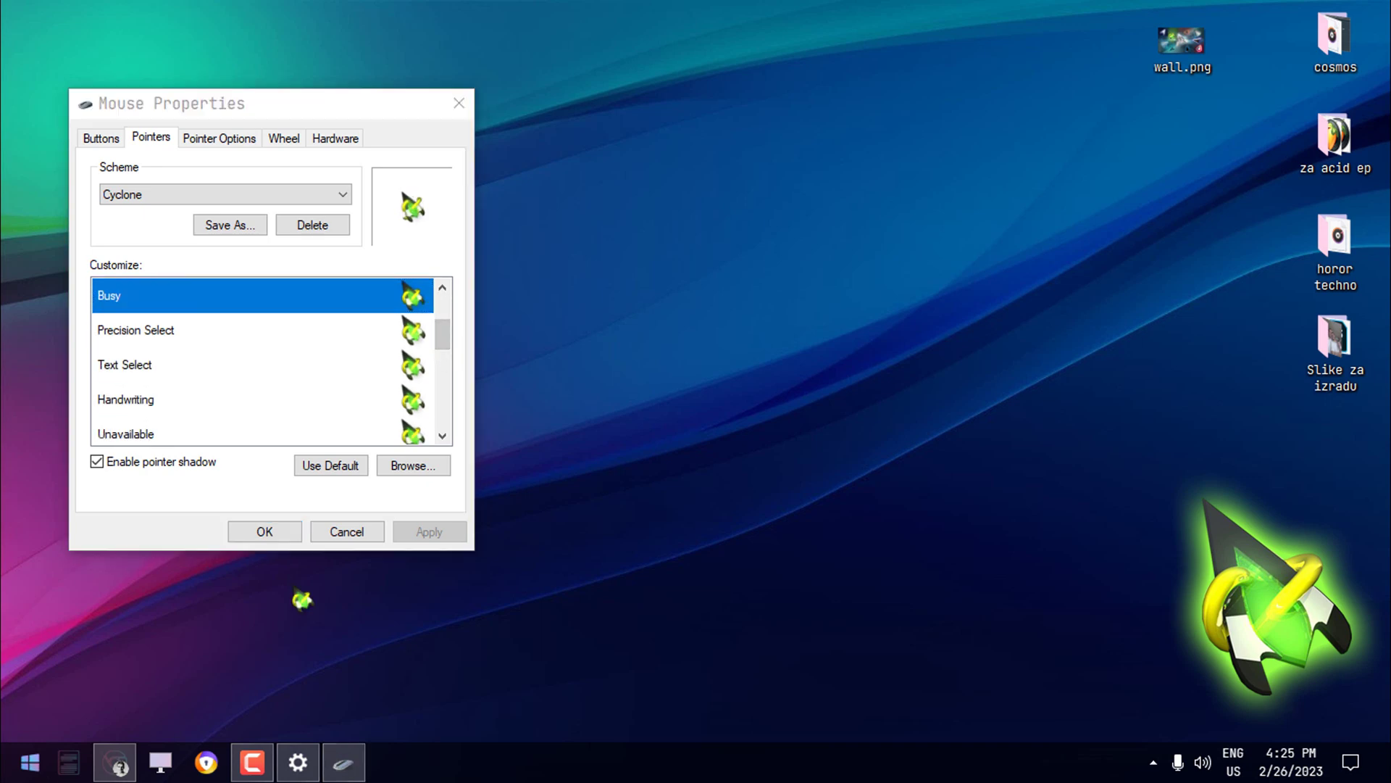
Check the Cyclone cursor over the Start menu and the context menu of the user folder
click(26, 769)
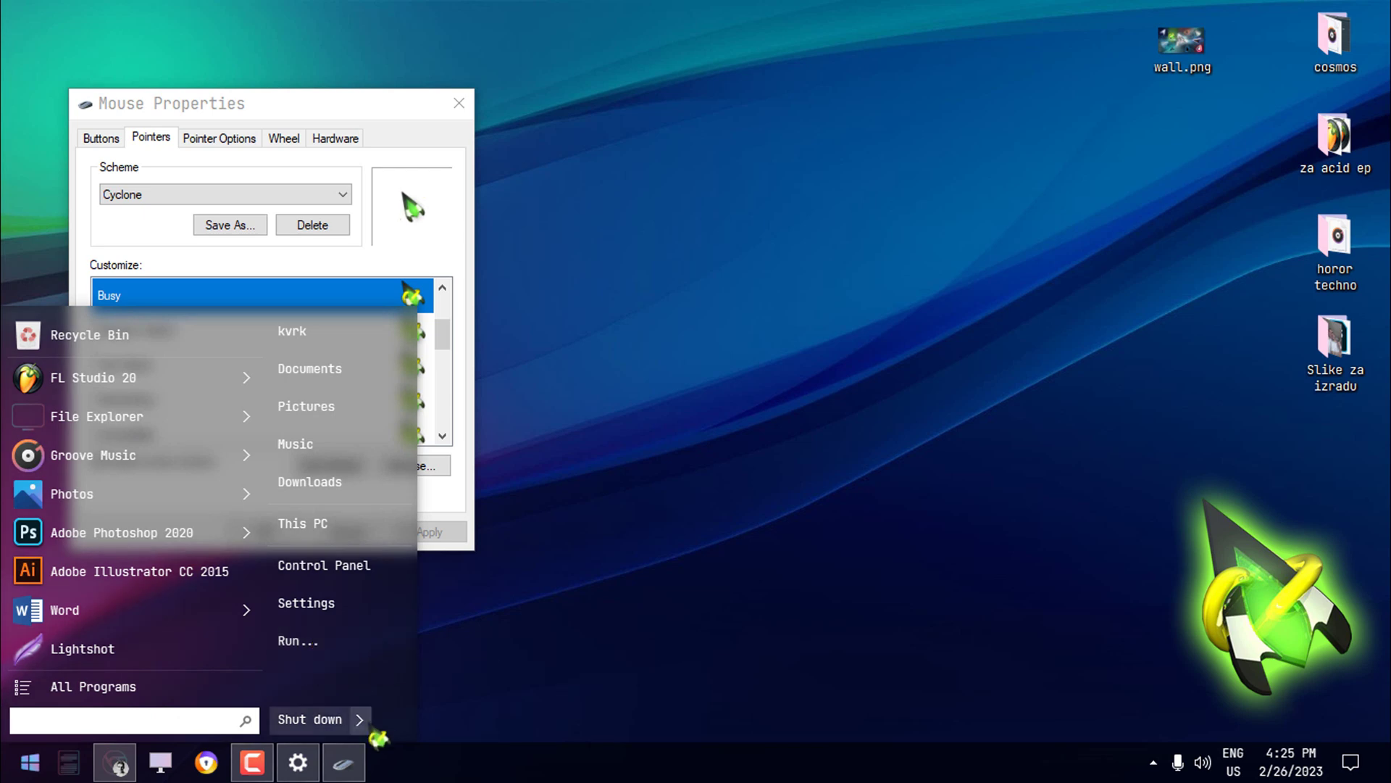
right_click(354, 335)
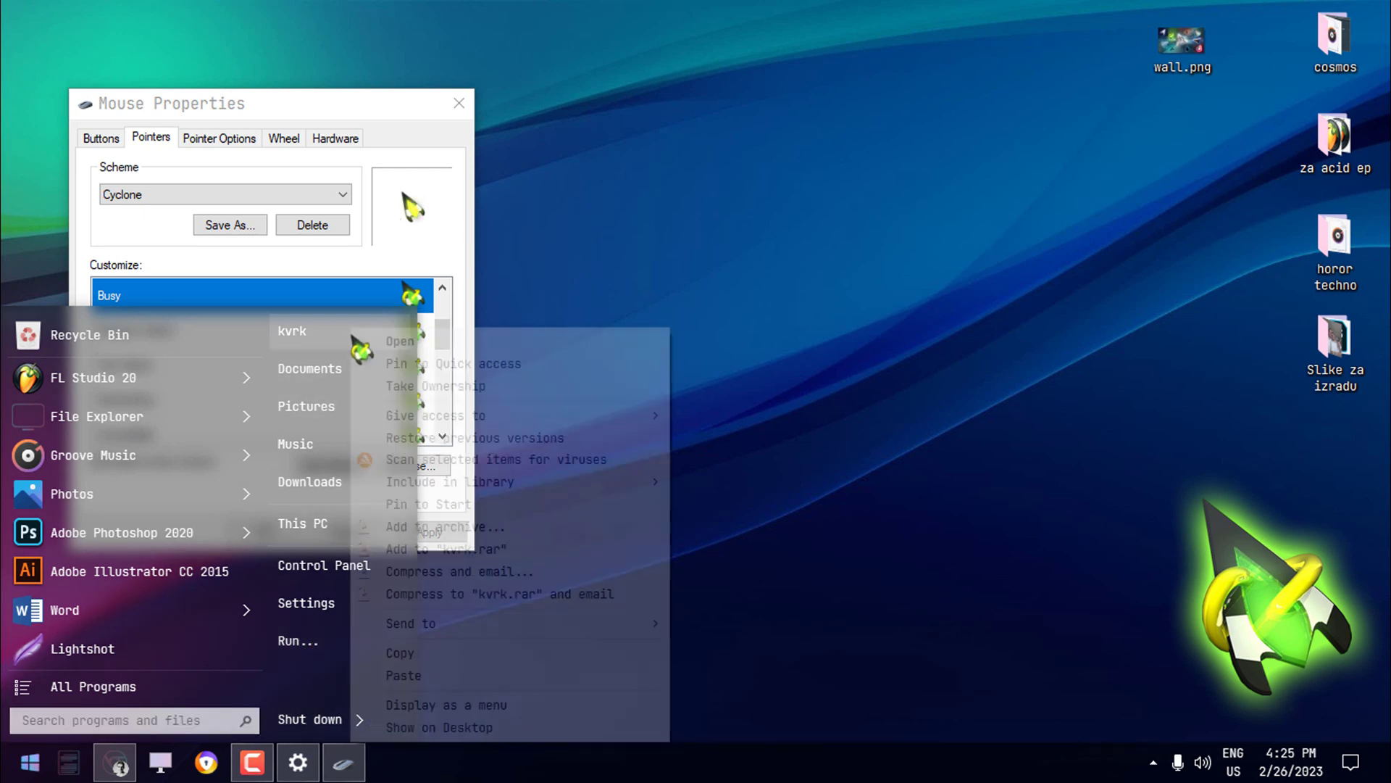
mouse_move(415, 416)
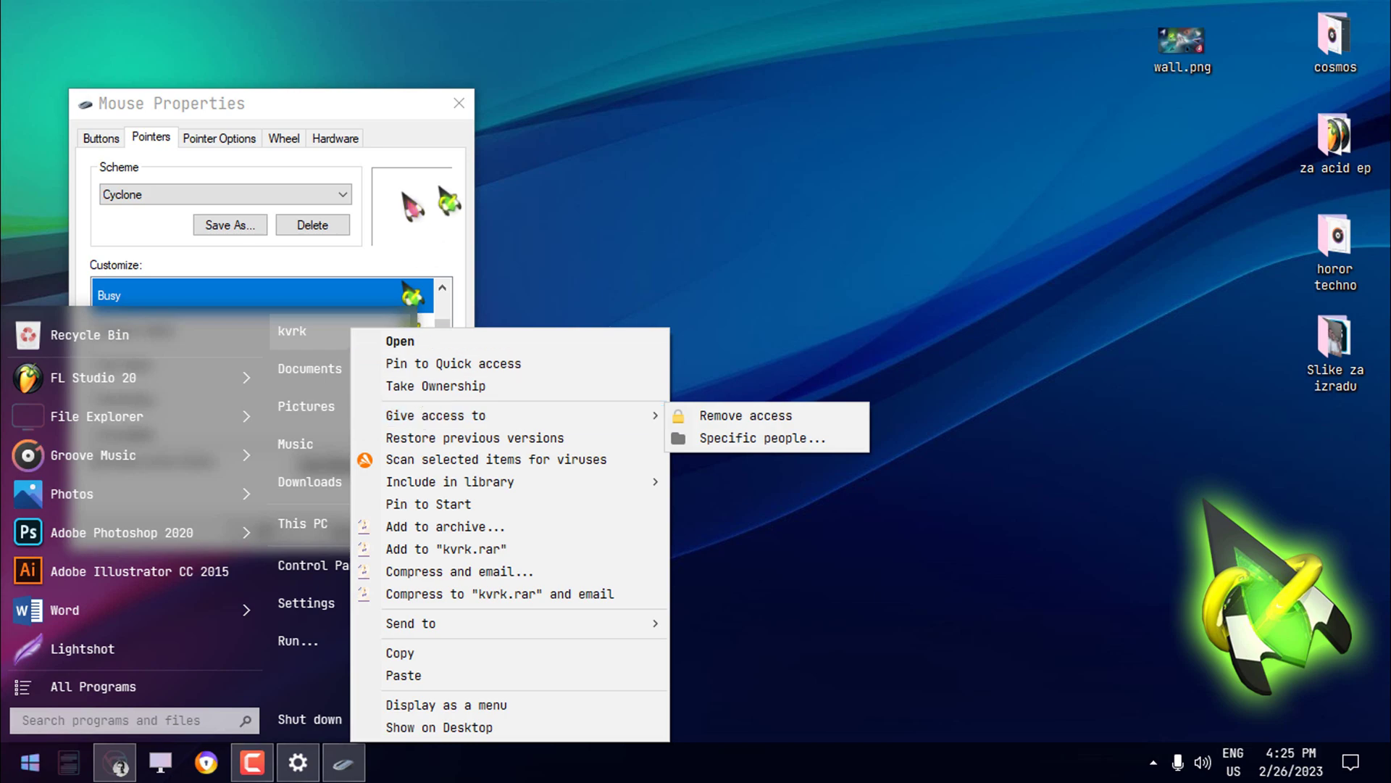
click(439, 210)
Switch the pointer scheme to Glass Maxx and apply it
click(342, 194)
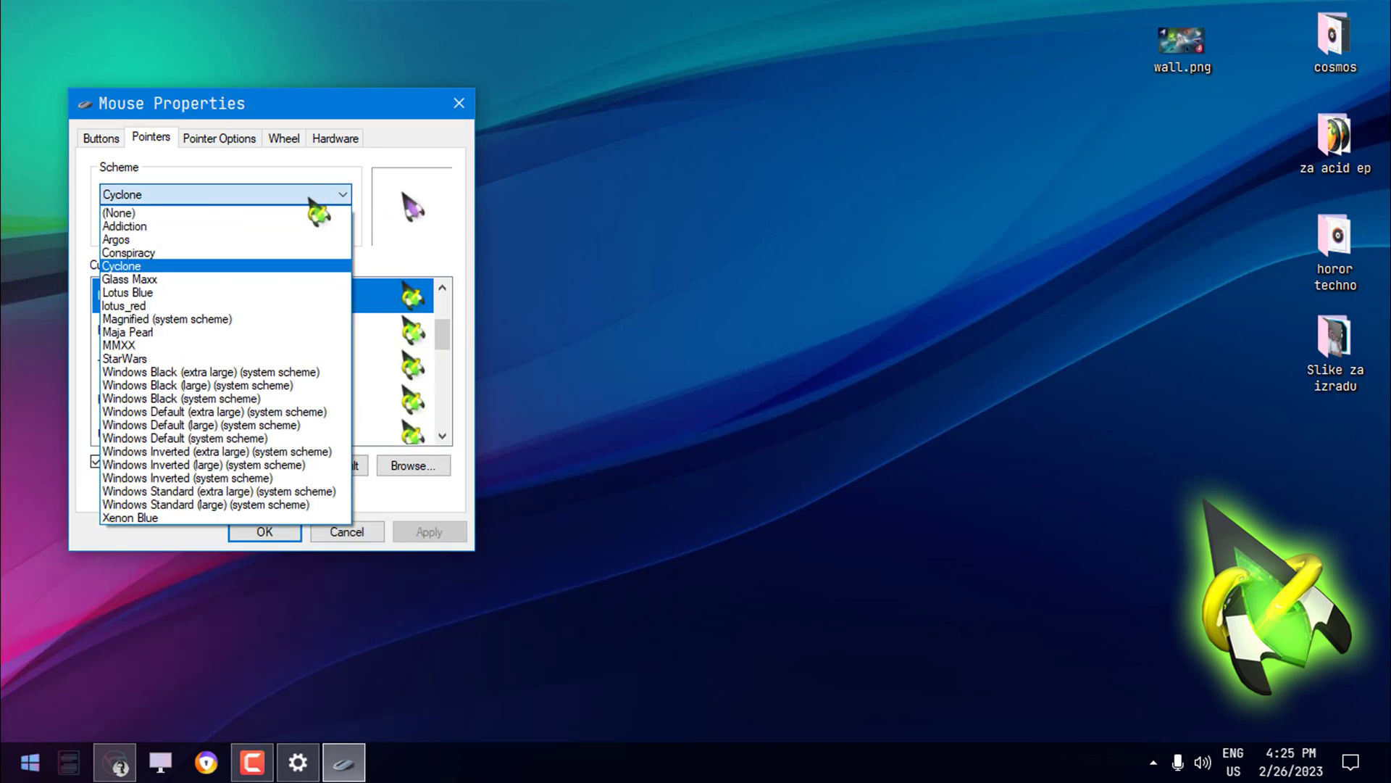
click(122, 286)
click(355, 529)
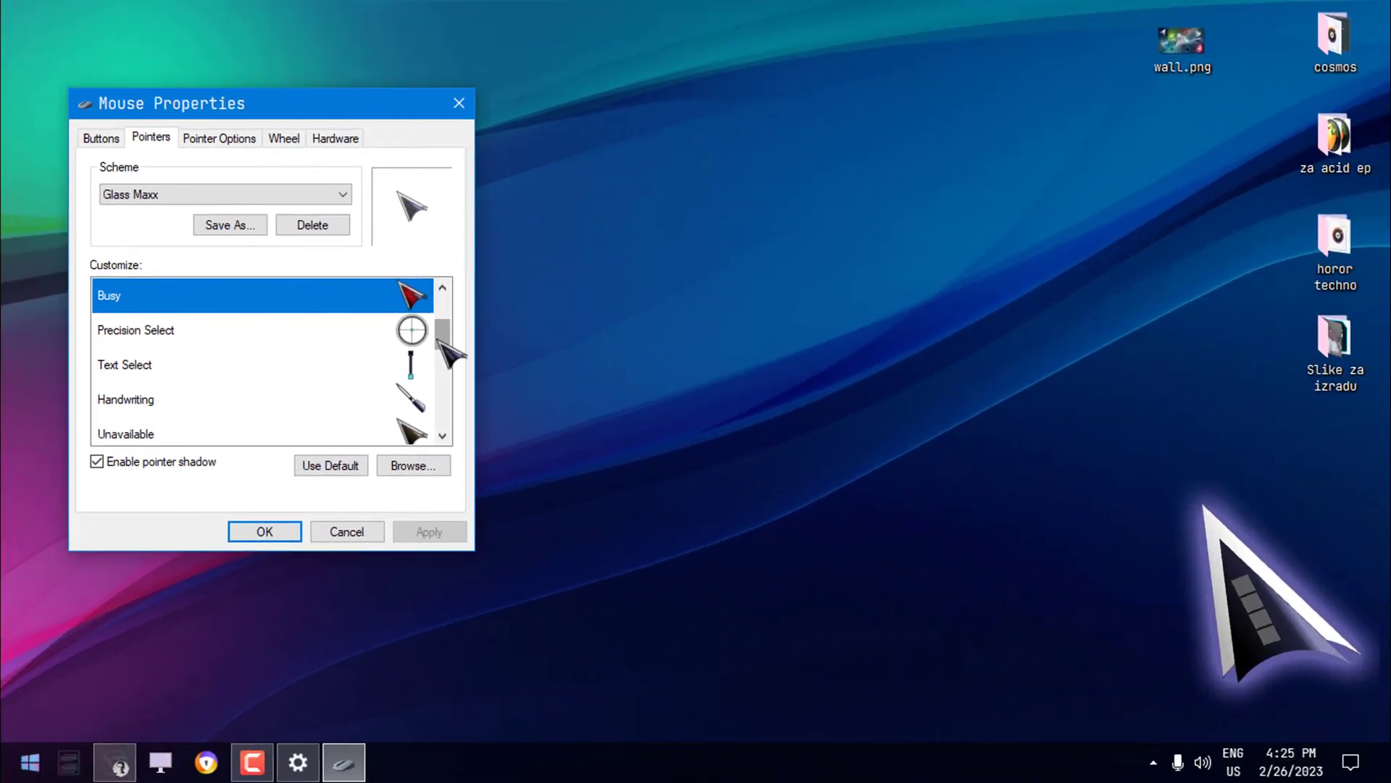
Preview the Glass Maxx scheme's Working In Background pointer and check the cursor over the Start menu
drag(443, 341, 443, 311)
click(417, 362)
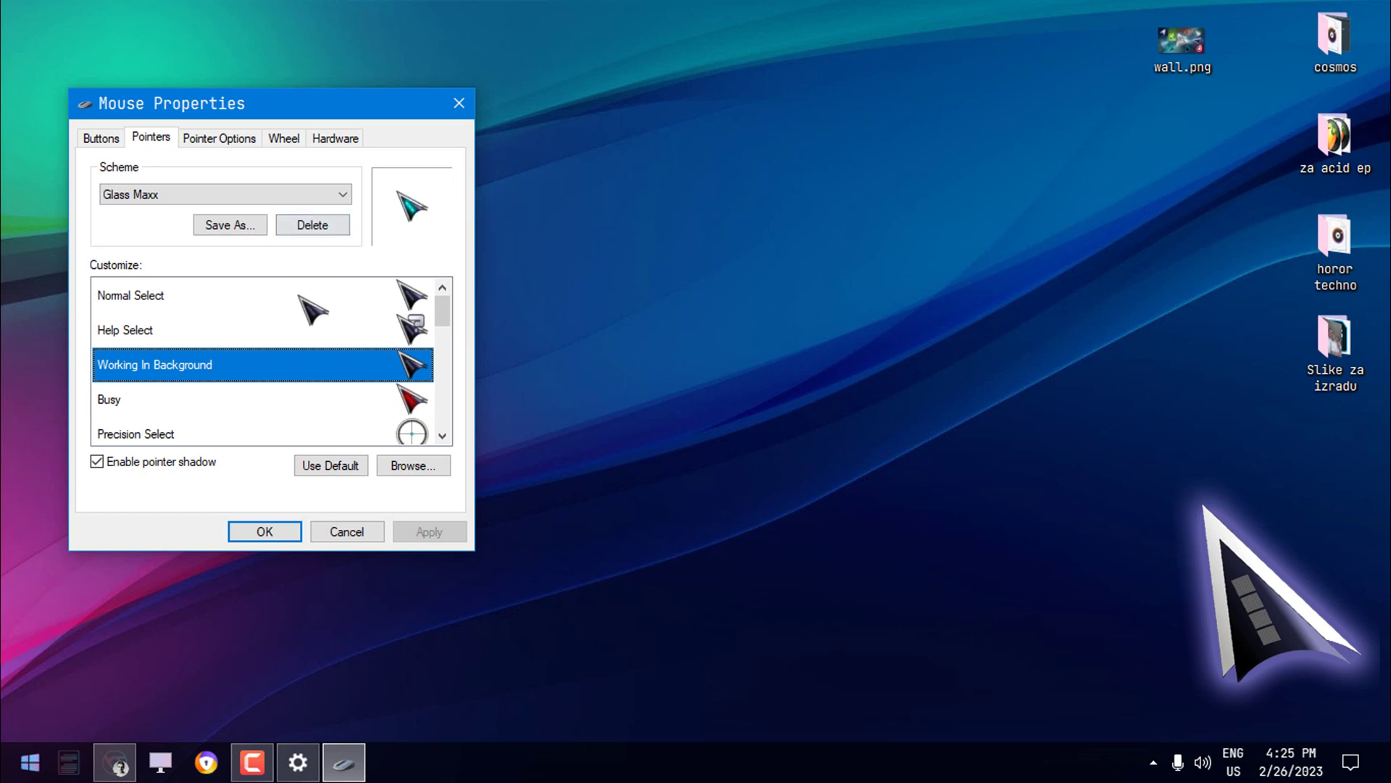
click(296, 194)
click(296, 194)
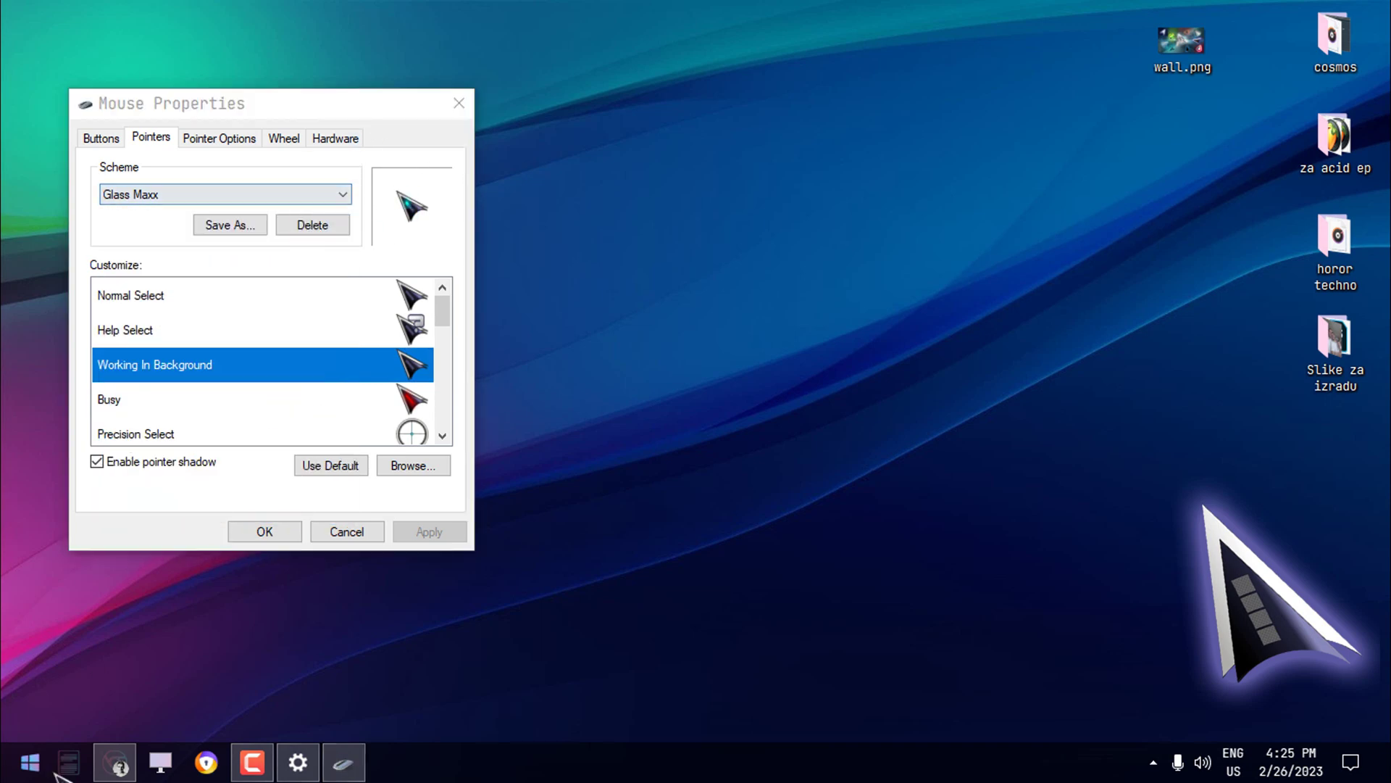
key(super)
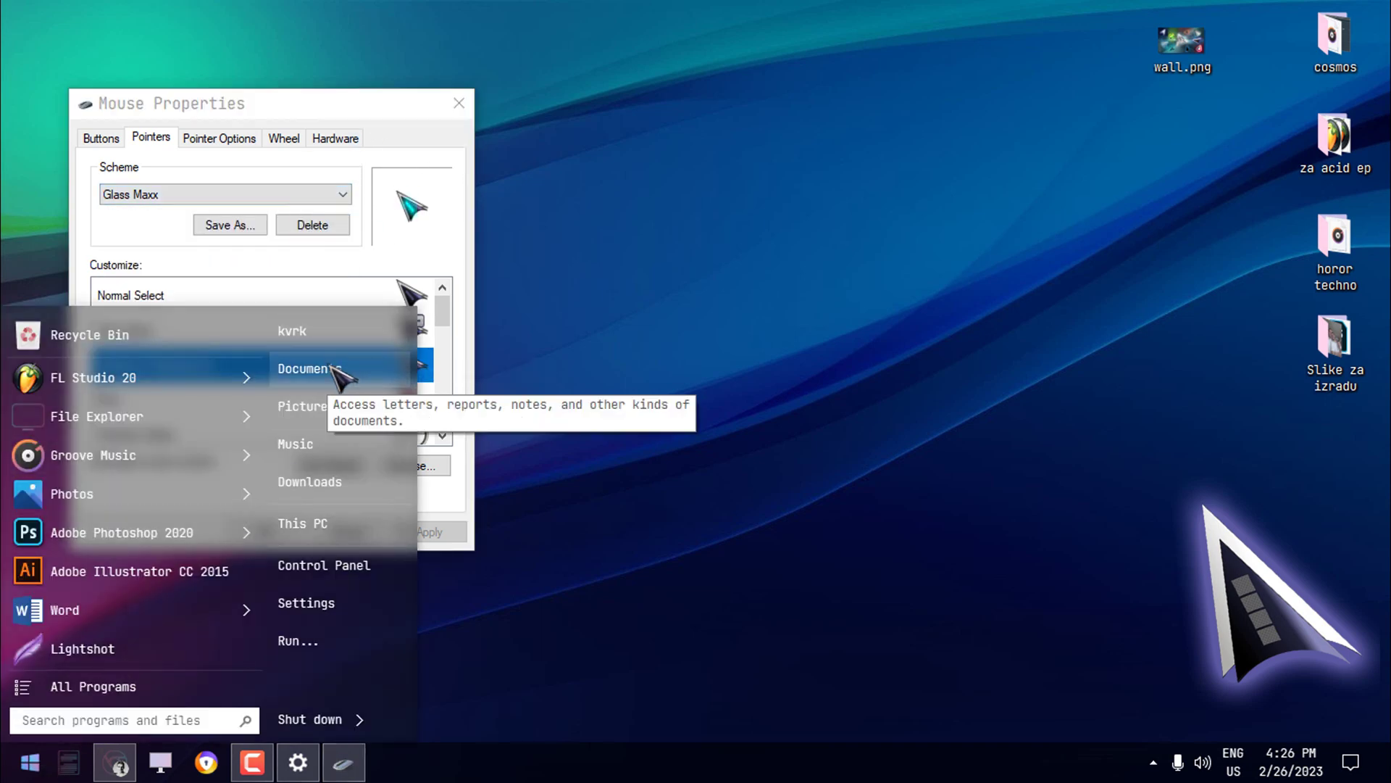
Switch the pointer scheme to lotus_red and apply it
click(276, 194)
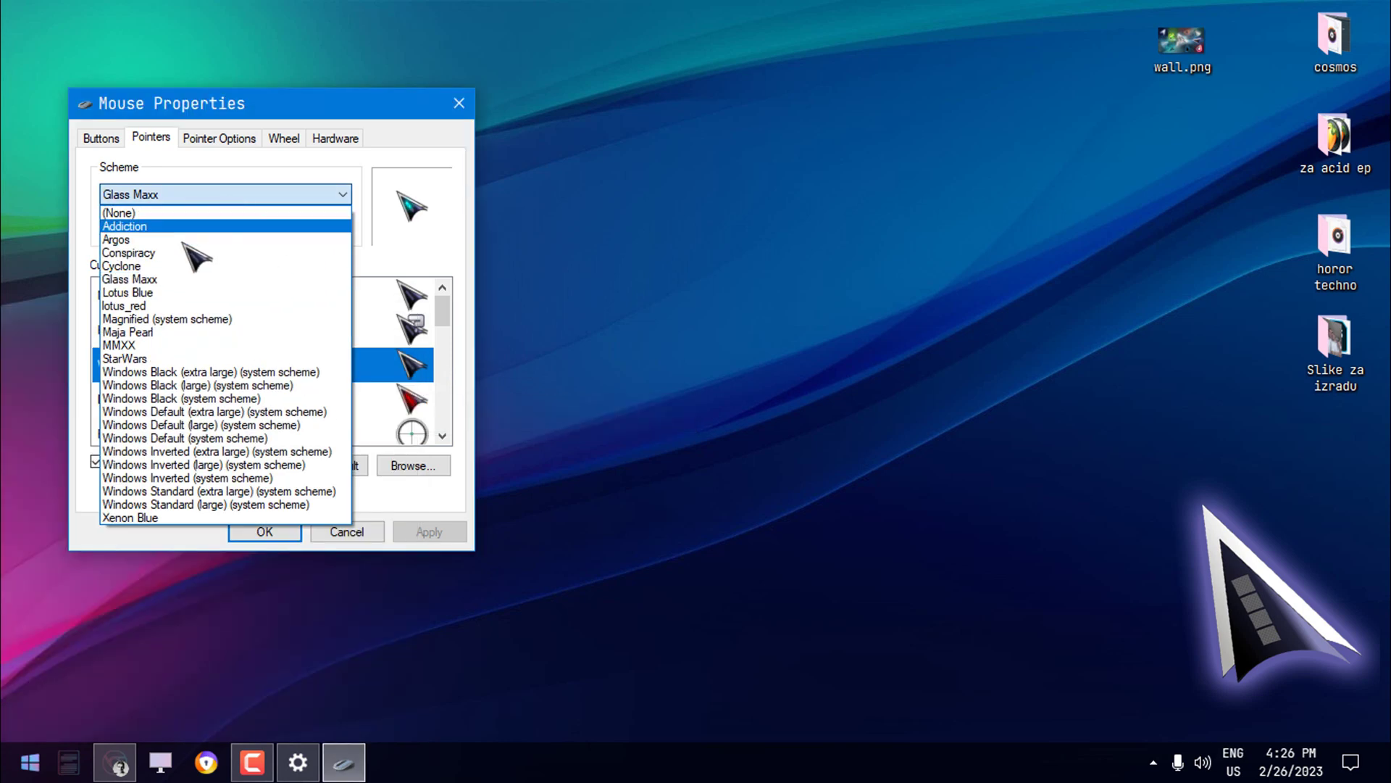
click(164, 298)
click(218, 194)
click(166, 300)
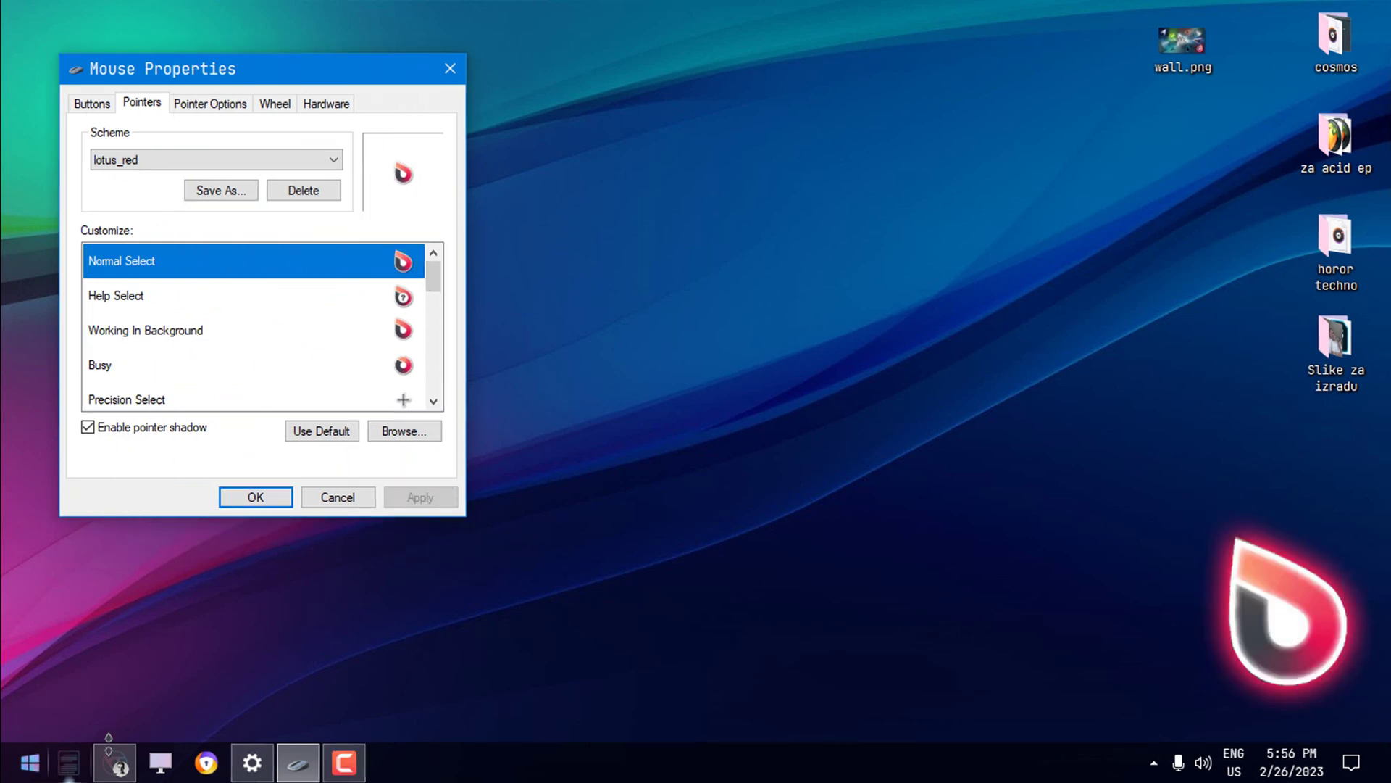
Preview the lotus_red scheme's Help Select, Working In Background, Busy, Text Select and Handwriting pointers
click(400, 293)
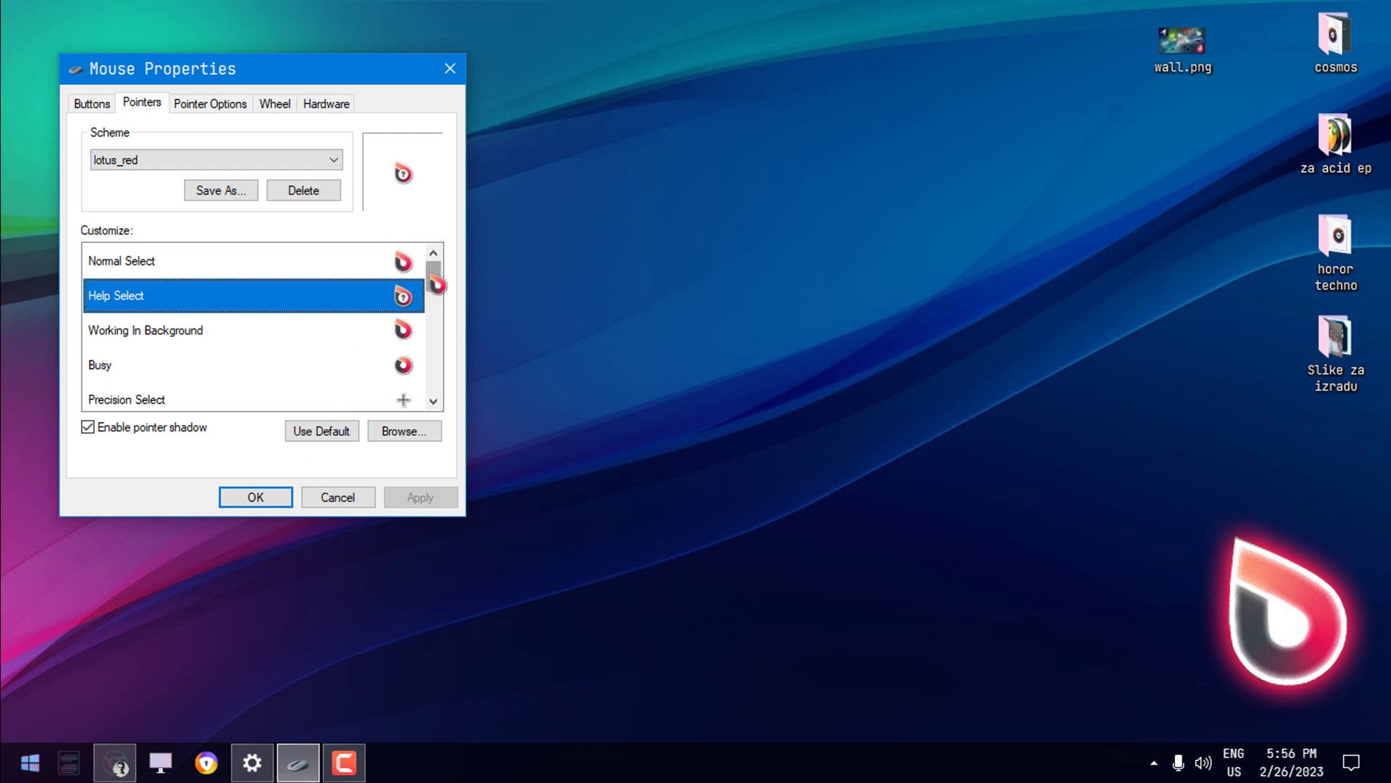
drag(432, 276, 433, 283)
click(417, 295)
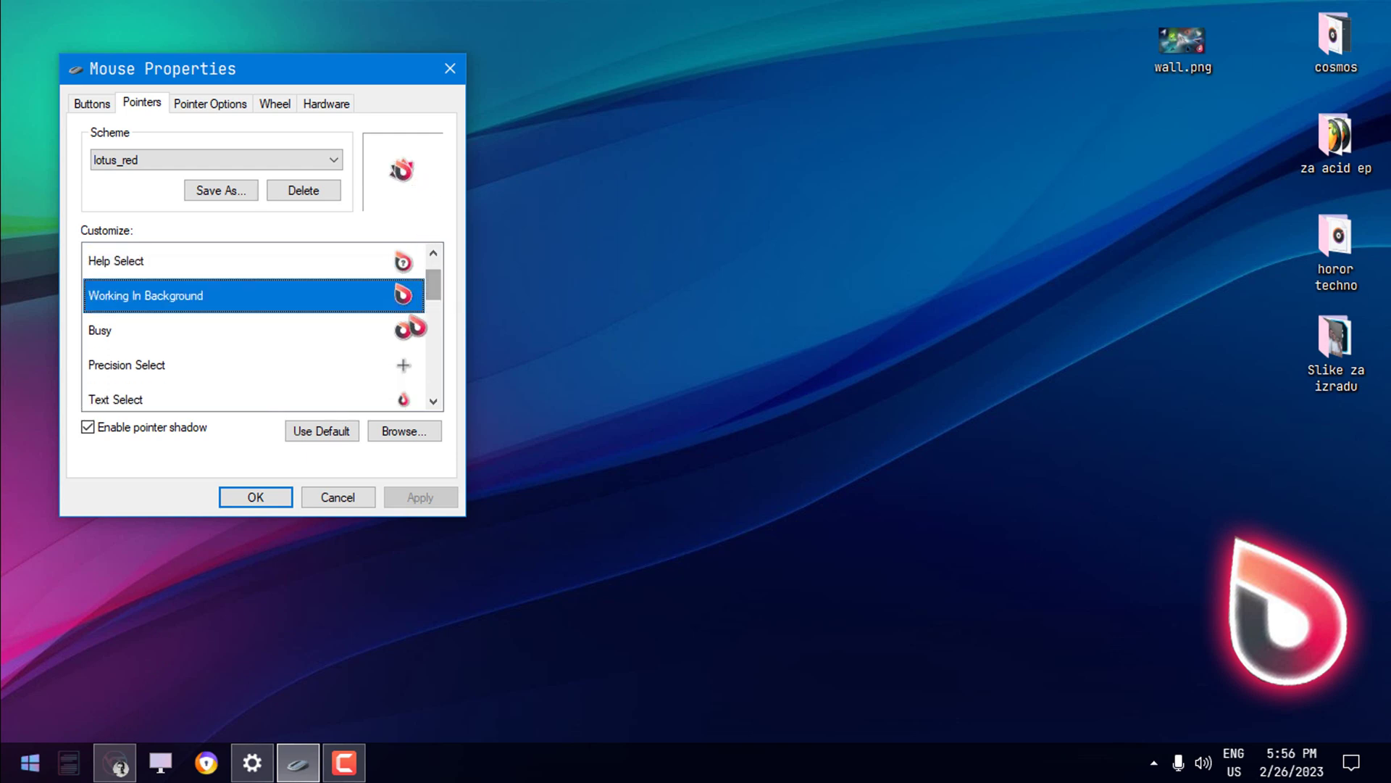
click(413, 325)
drag(438, 291, 438, 308)
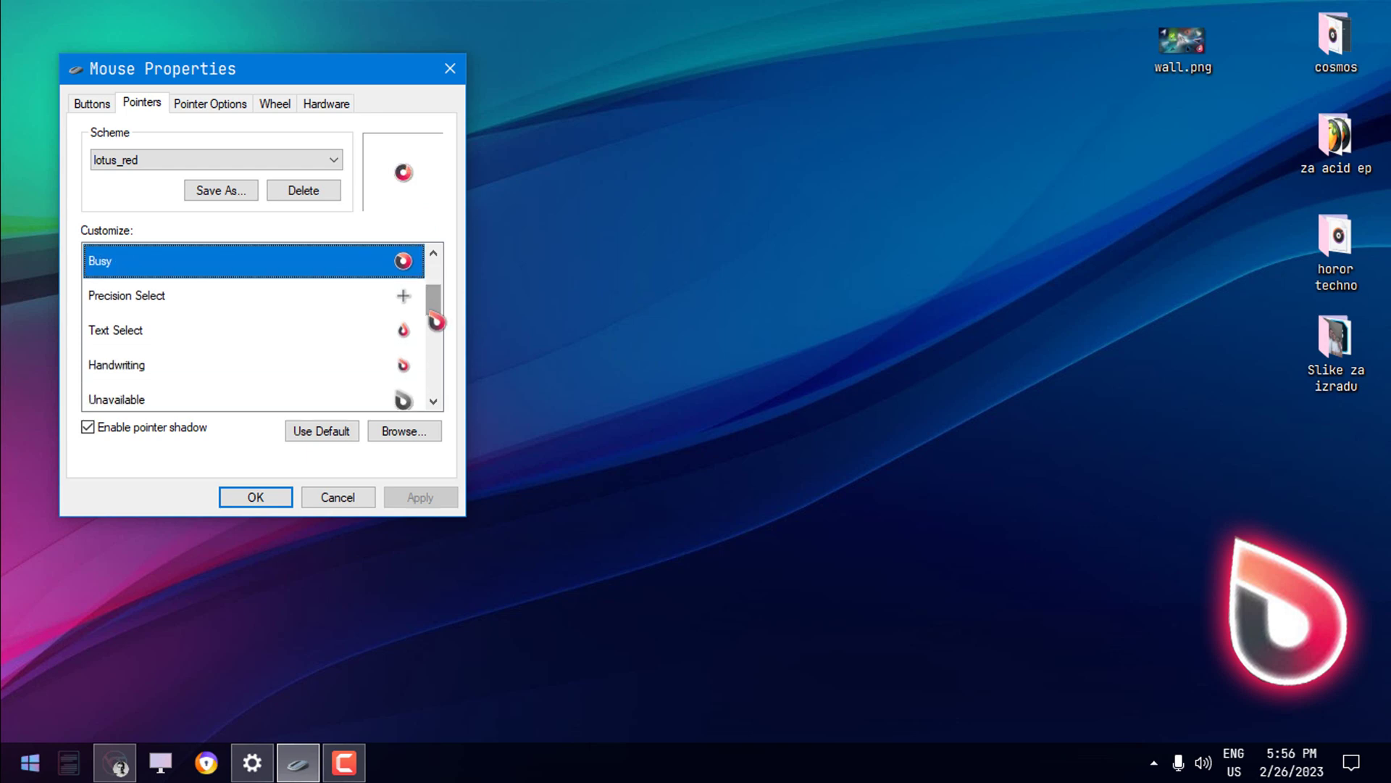
click(403, 338)
click(401, 359)
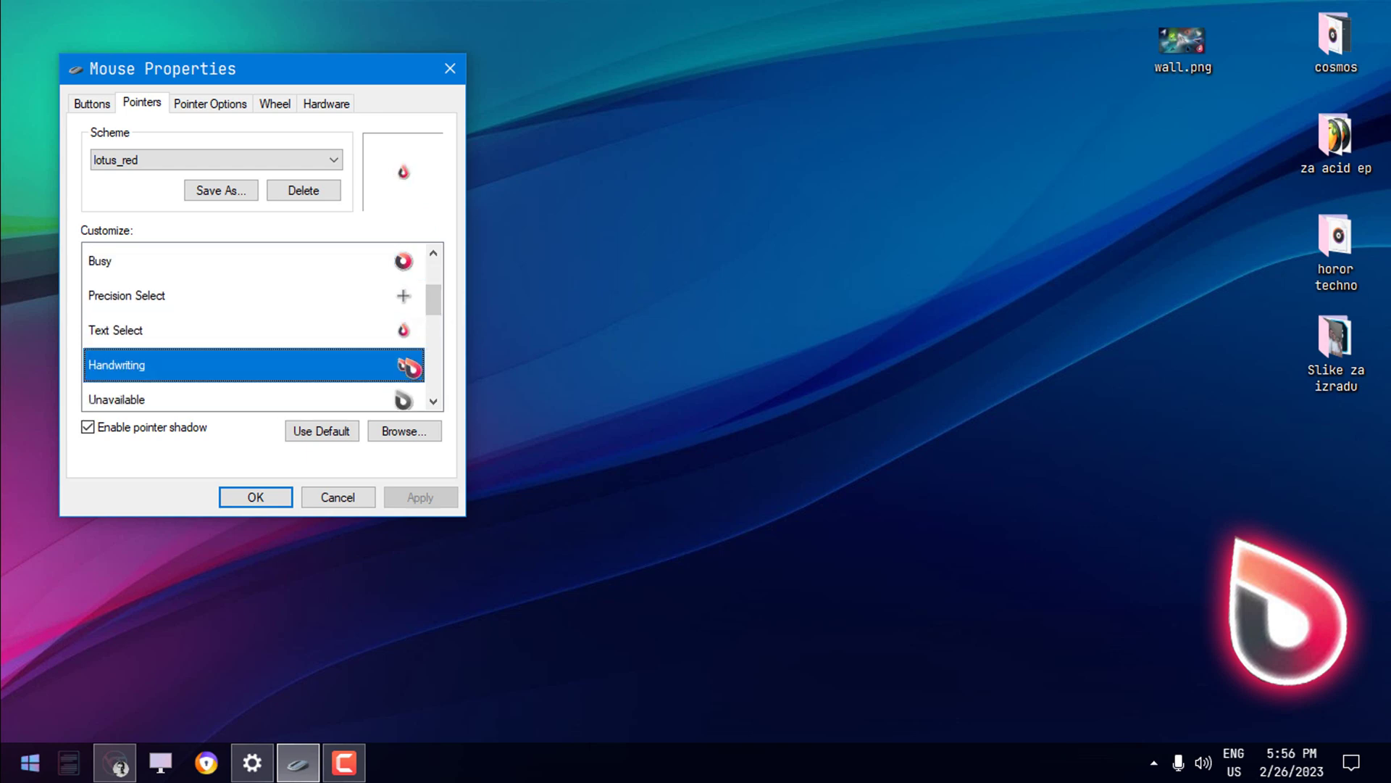
Preview the lotus_red scheme's Link Select, Alternate Select, Location Select and Person Select pointers
drag(435, 296, 438, 401)
click(404, 295)
click(404, 296)
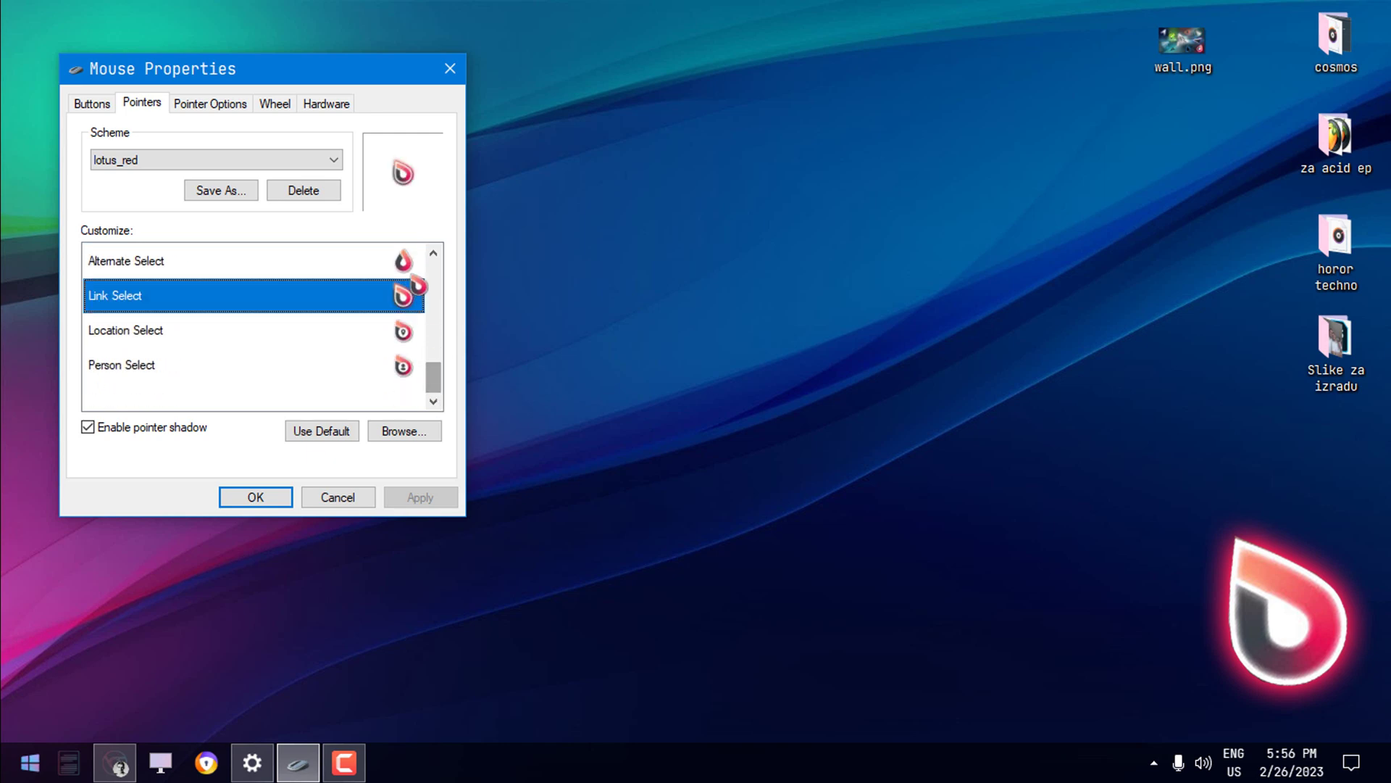
click(403, 261)
click(404, 331)
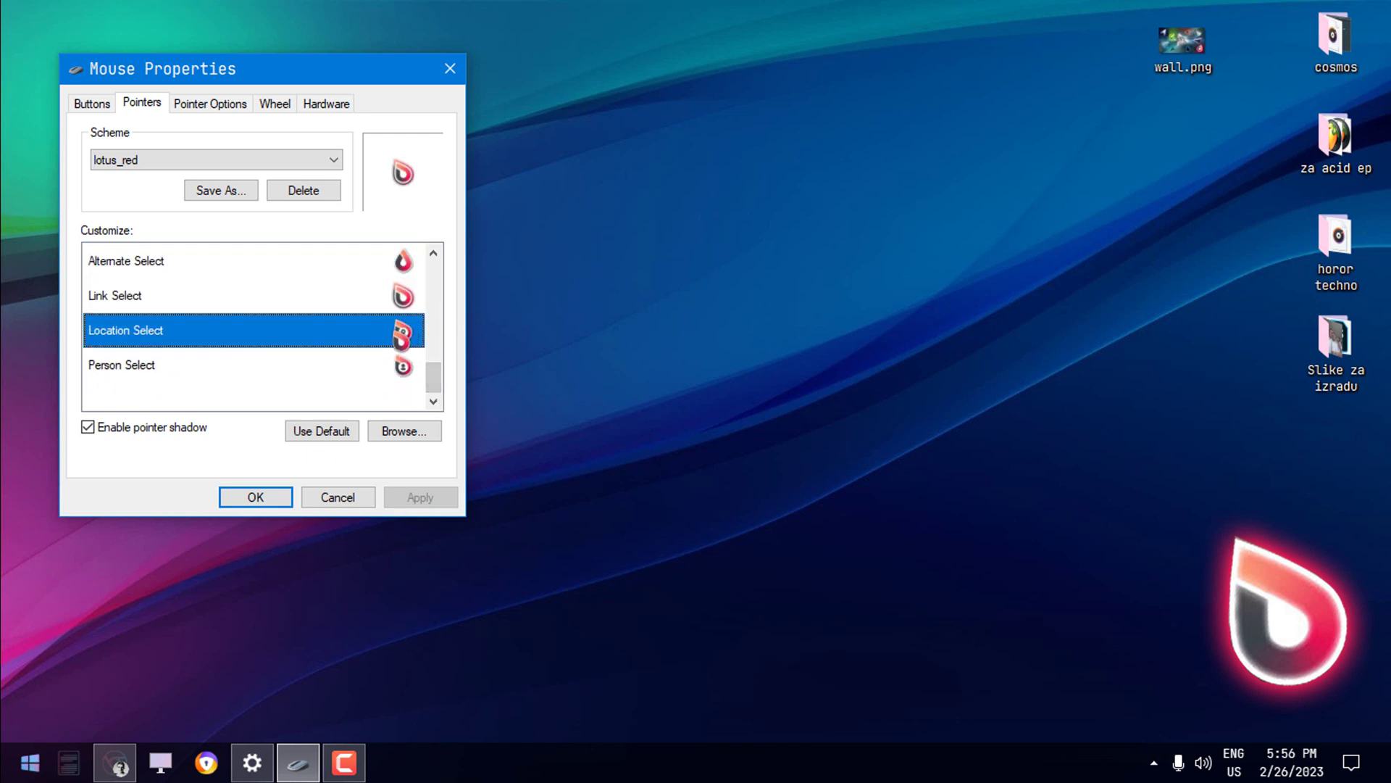
click(403, 366)
click(392, 266)
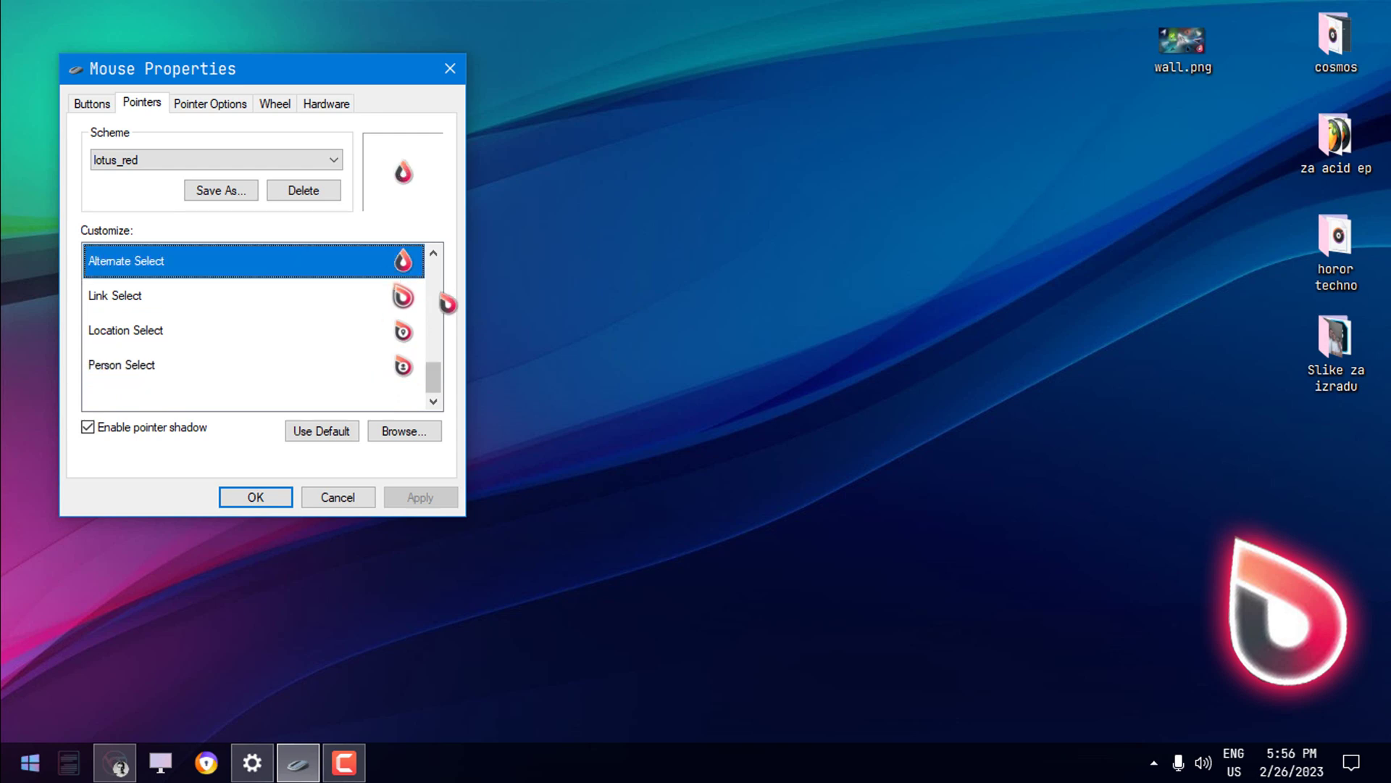
Check the lotus_red cursor over the desktop and the Start menu
scroll(443, 384, up, 5)
click(271, 550)
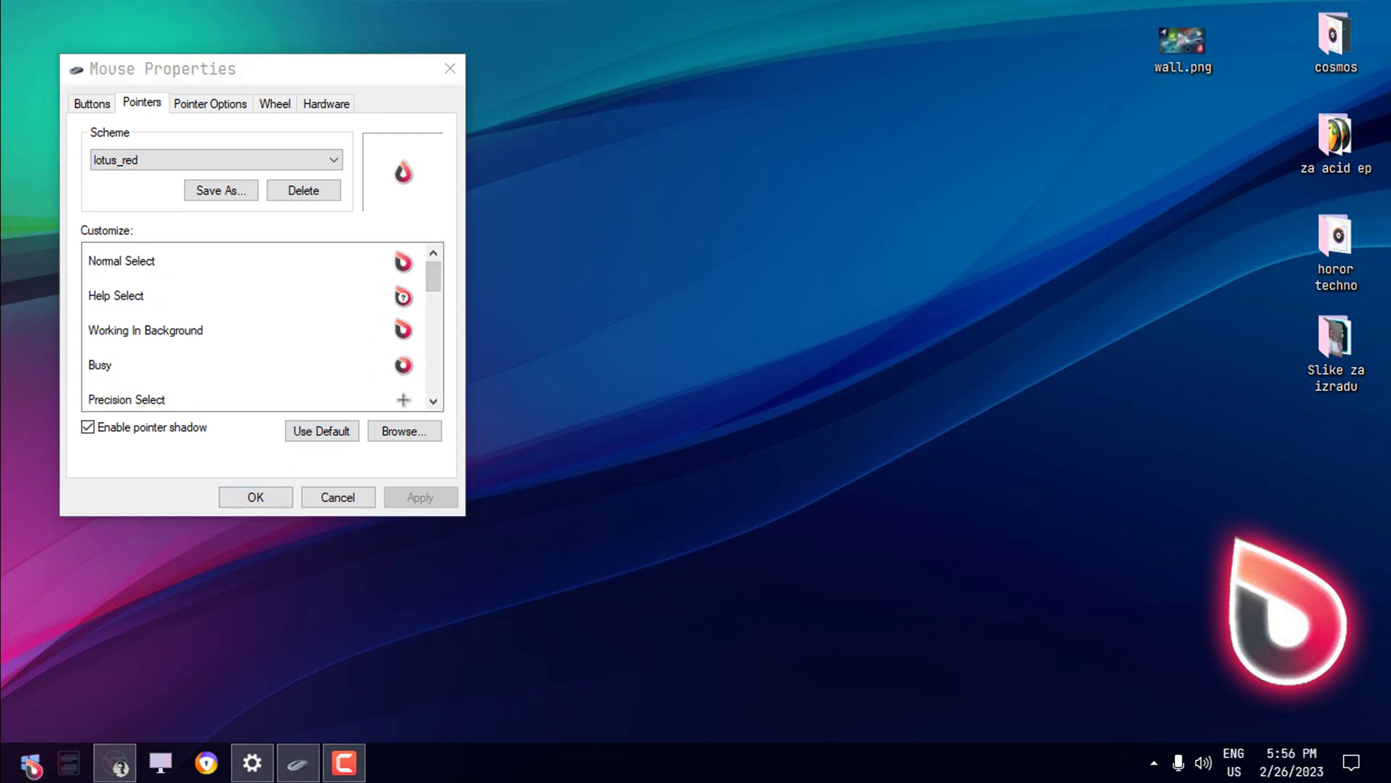
click(29, 761)
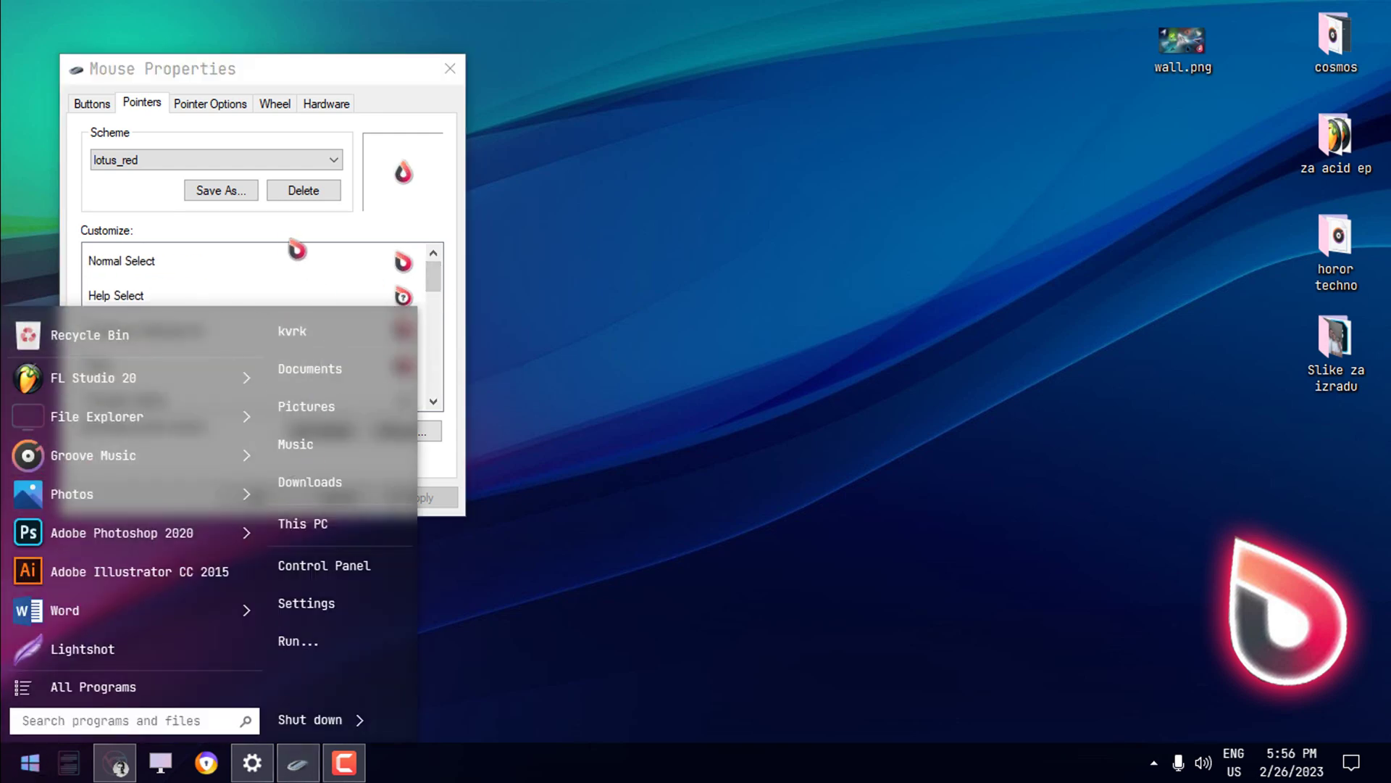
click(293, 89)
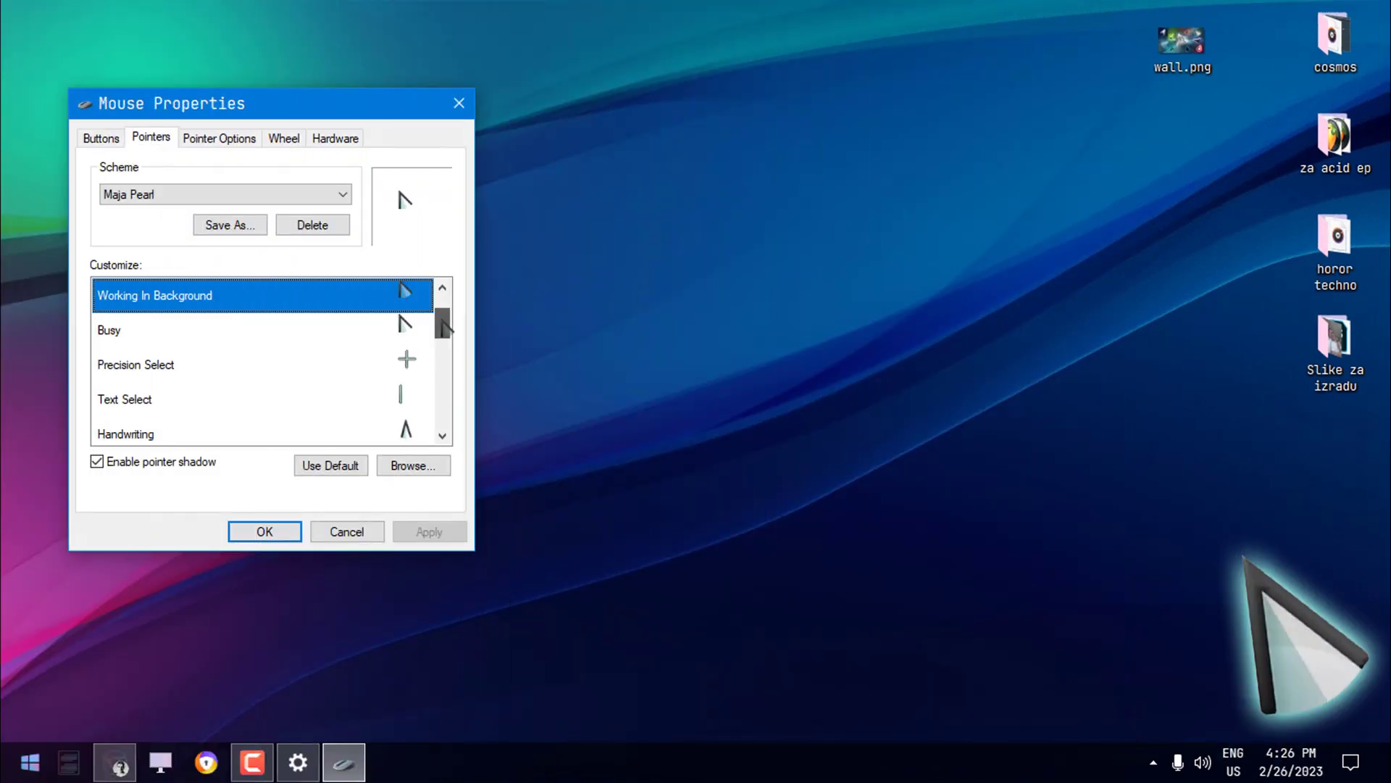
Preview the Maja Pearl scheme's Busy, Unavailable, Handwriting and Normal Select pointers
click(431, 332)
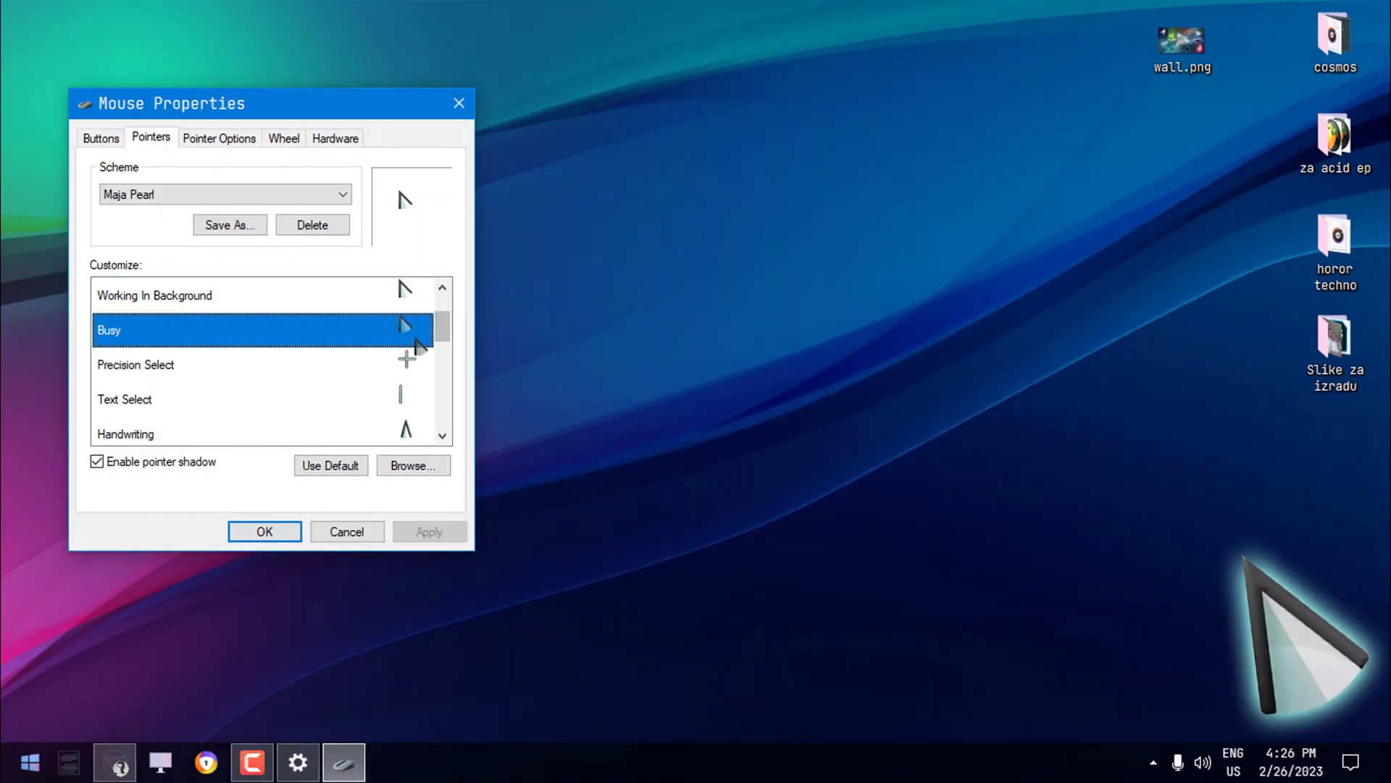
scroll(430, 329, down, 1)
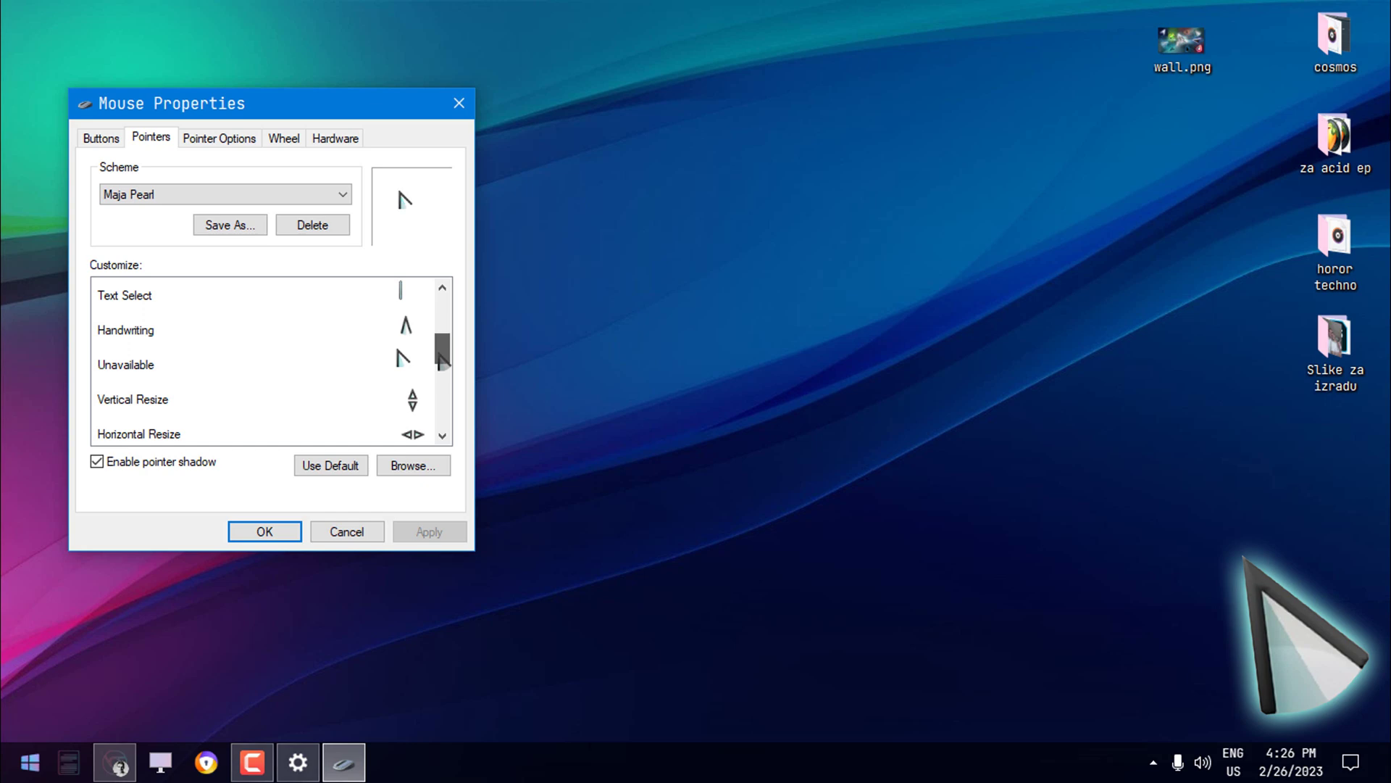
click(424, 354)
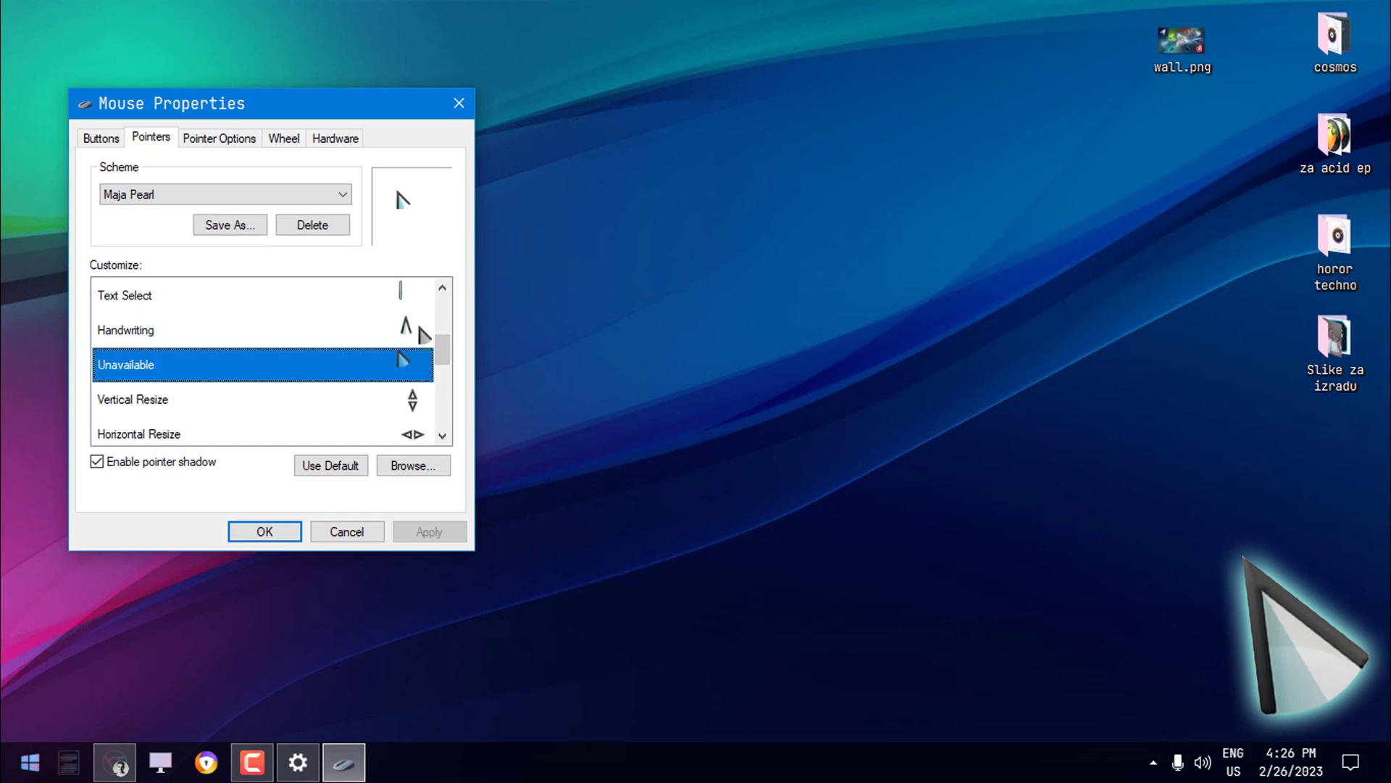
click(420, 331)
drag(444, 355, 439, 299)
click(413, 295)
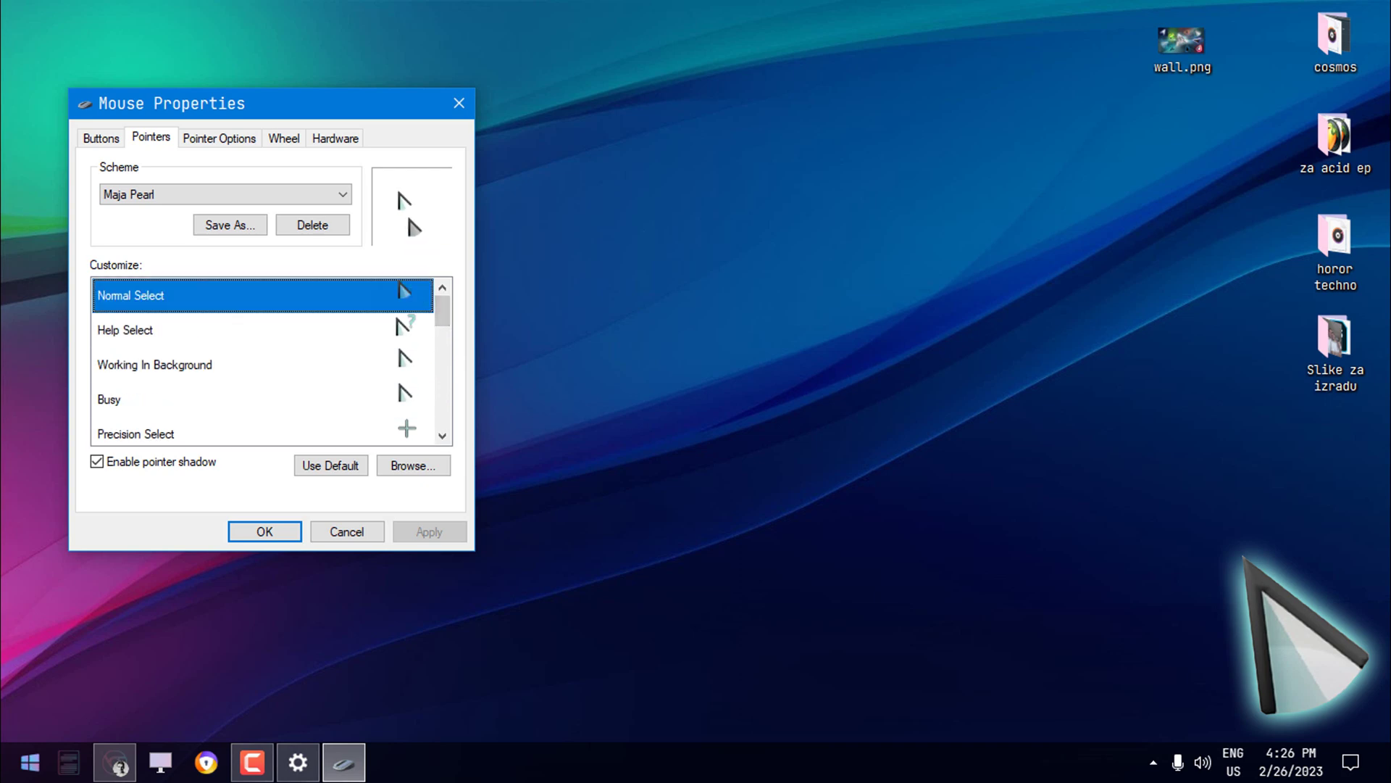
Check the Maja Pearl cursor over the Start menu and its entries
click(29, 762)
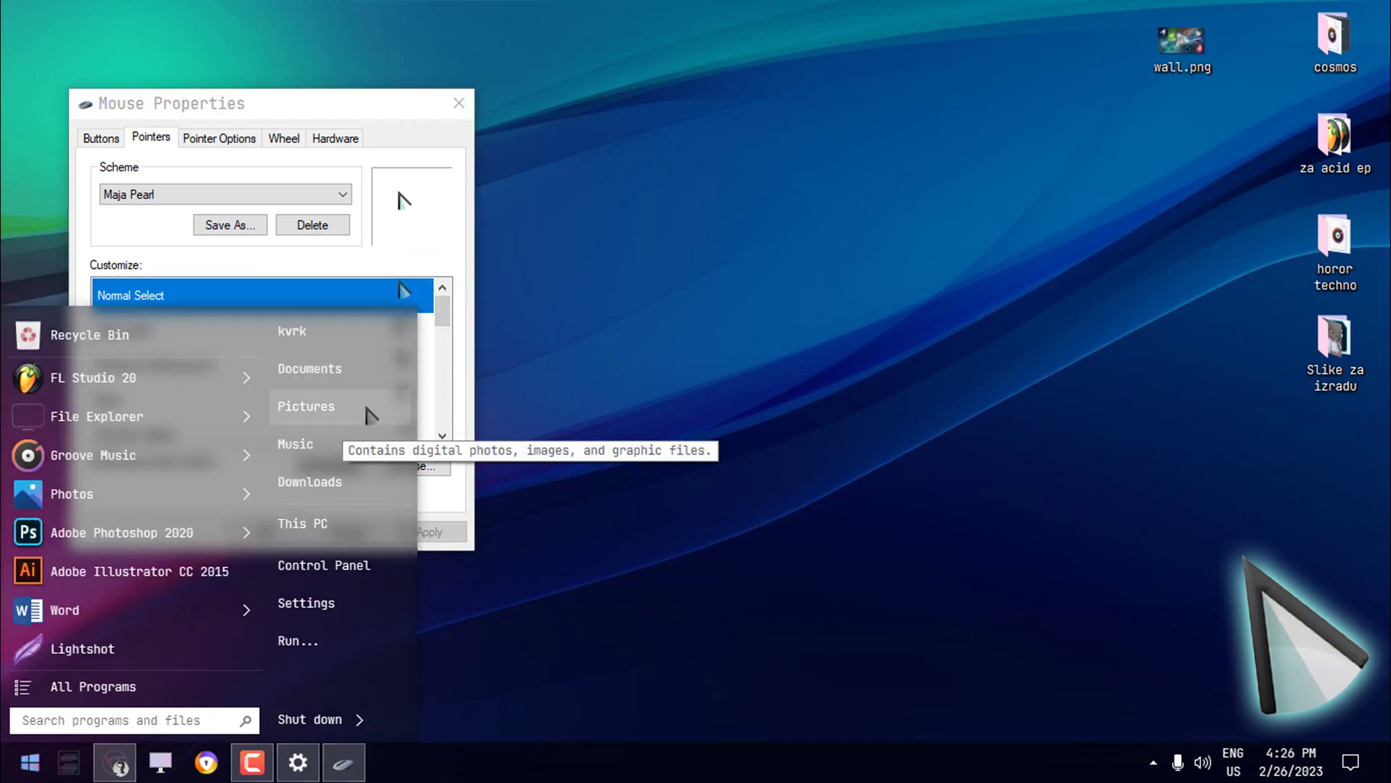
click(30, 767)
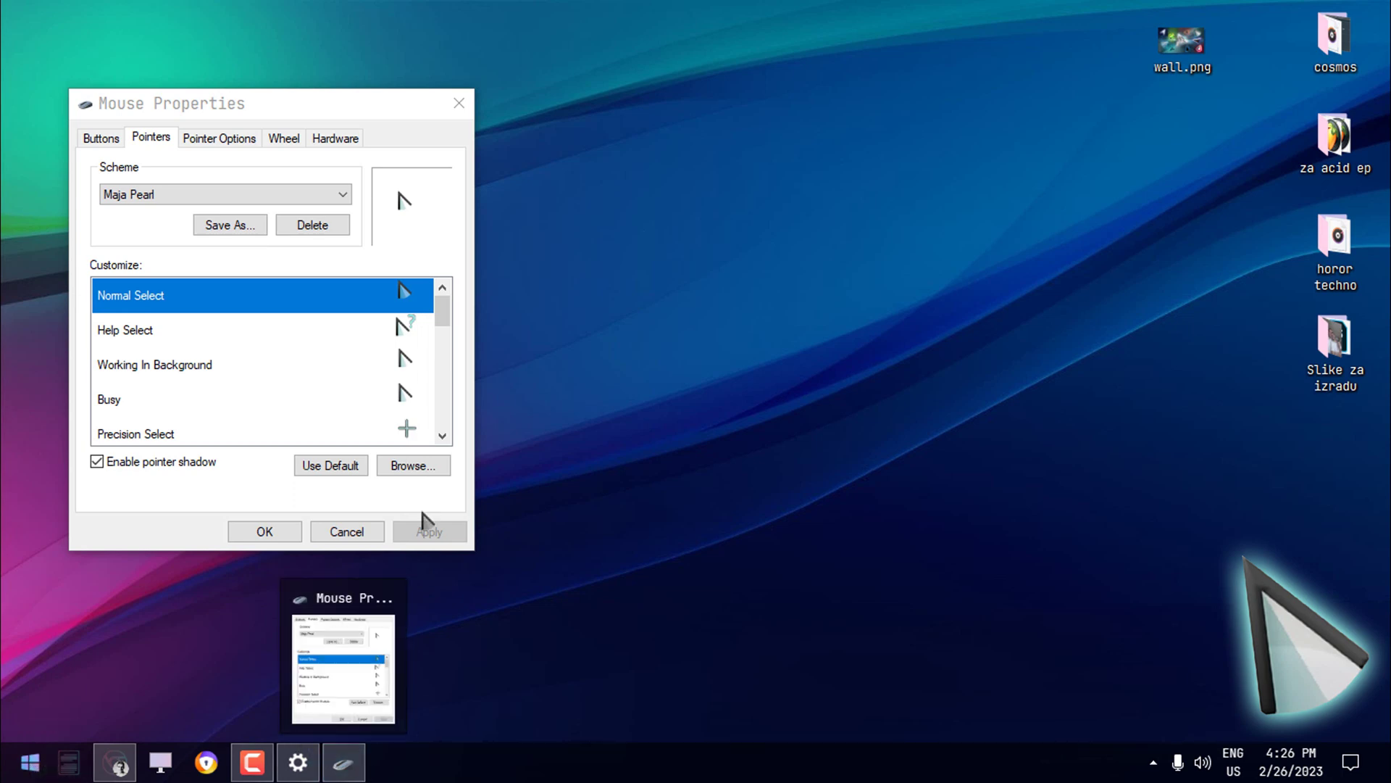
click(443, 317)
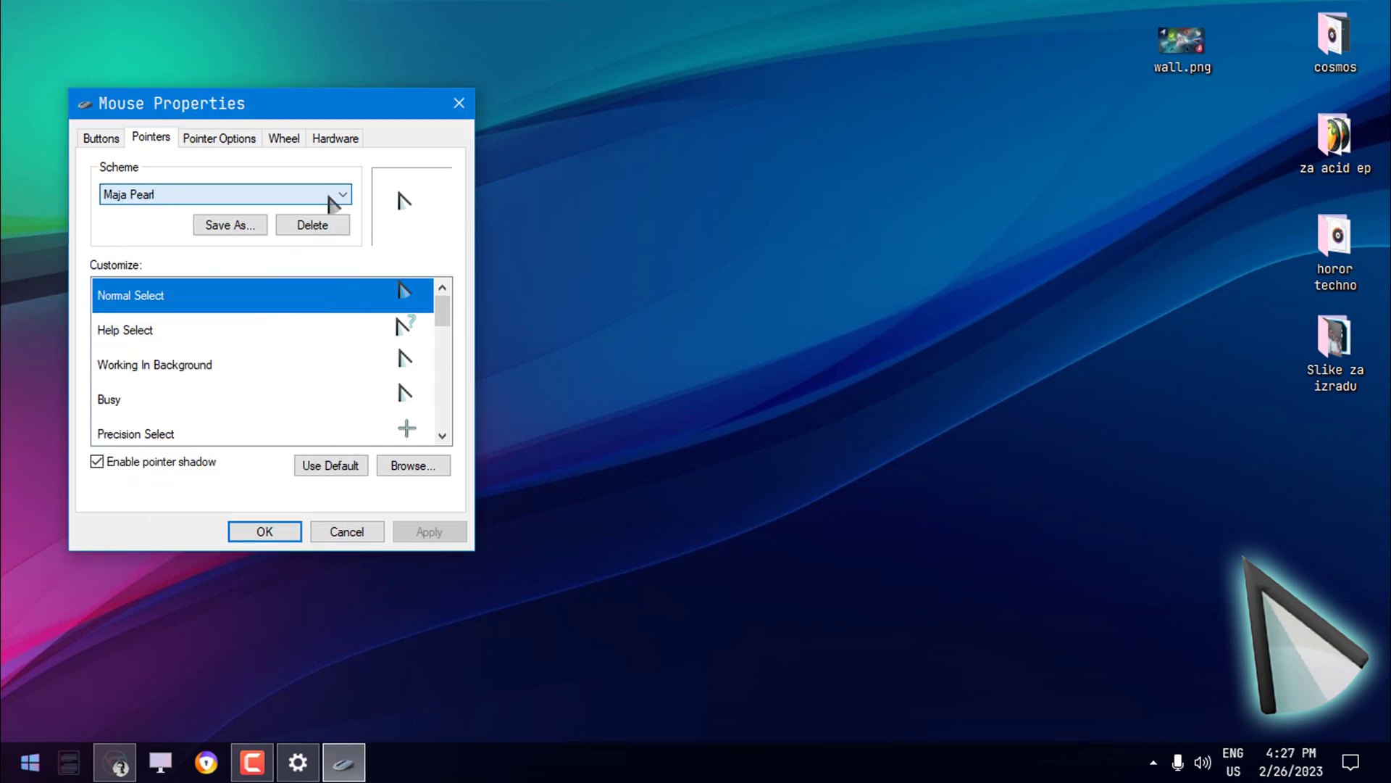
click(30, 762)
Switch the pointer scheme to MMXX and apply it
click(225, 194)
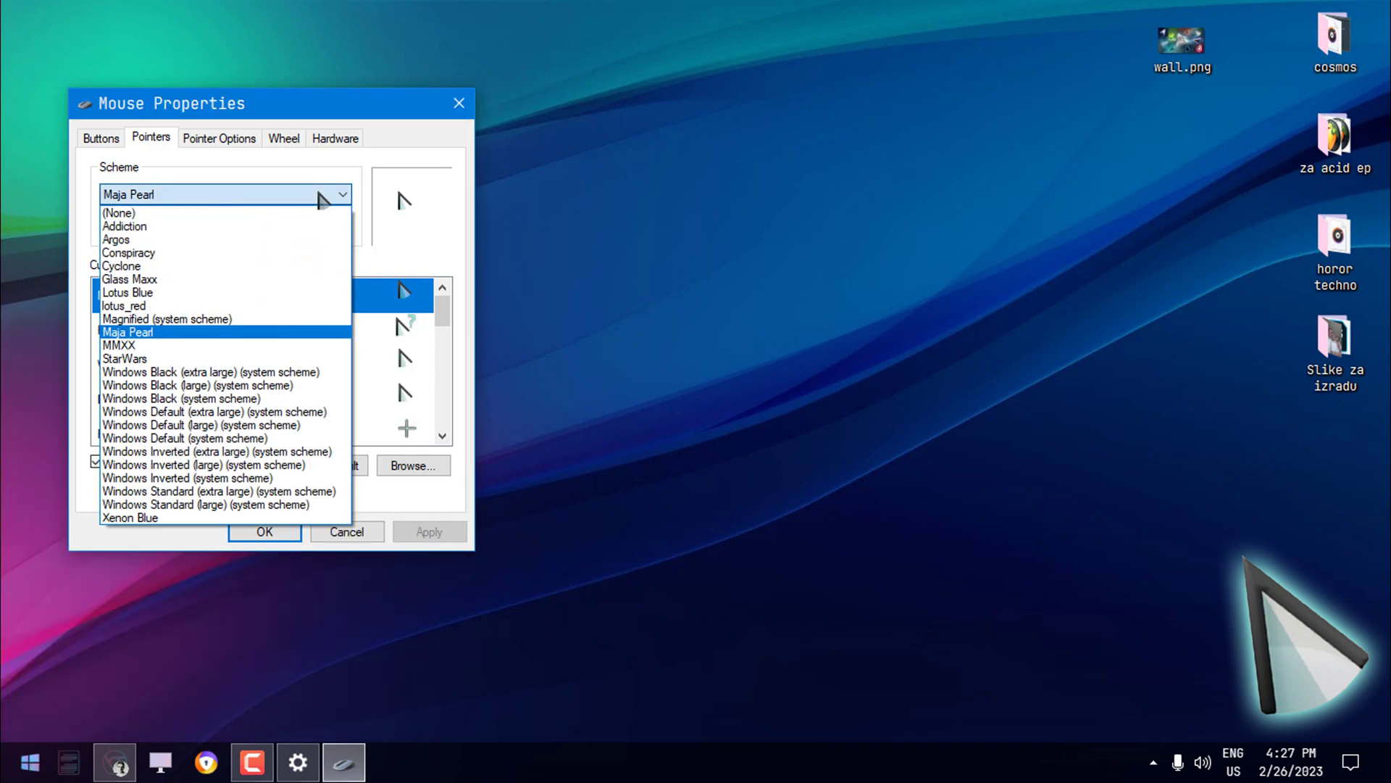
click(176, 346)
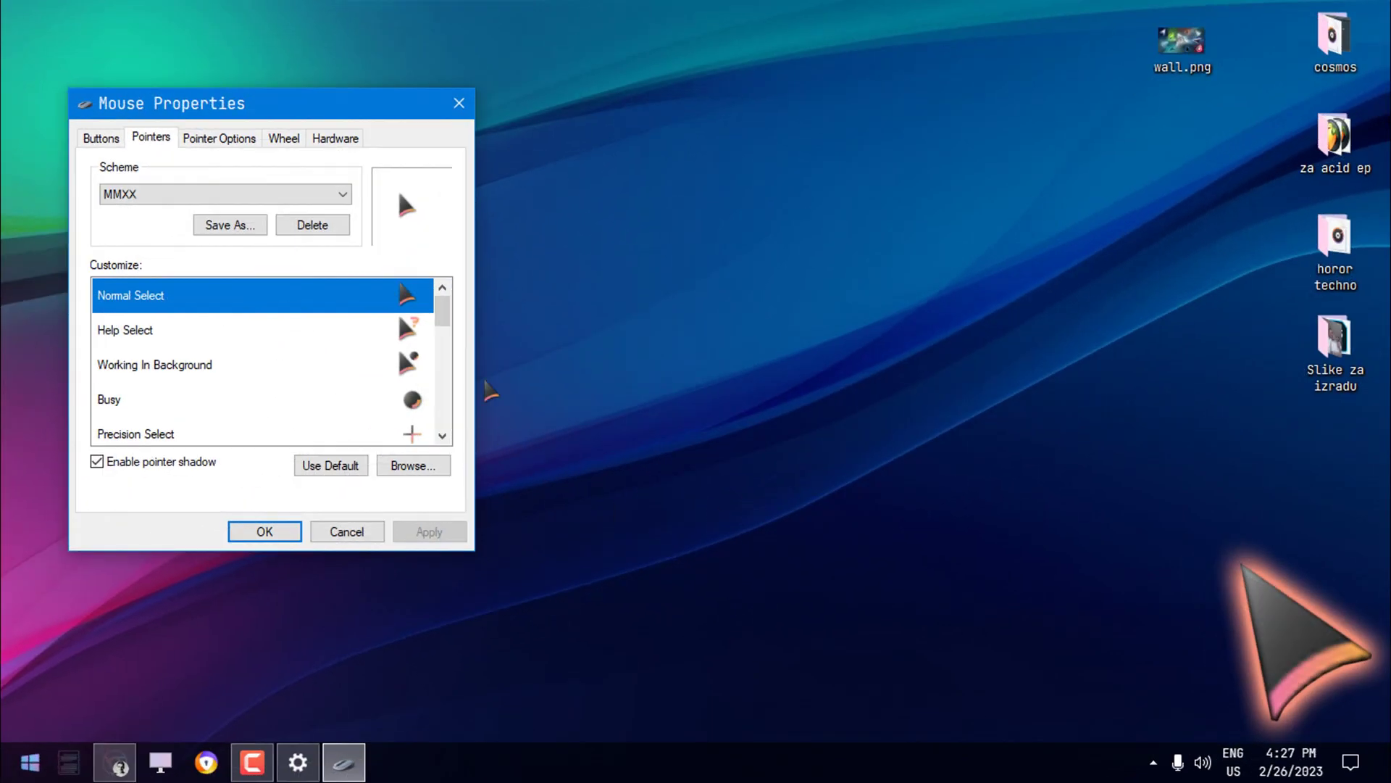
Preview the MMXX scheme's Help Select, Working In Background and Busy pointers, and check the cursor over the Start menu
key(Down)
key(Down)
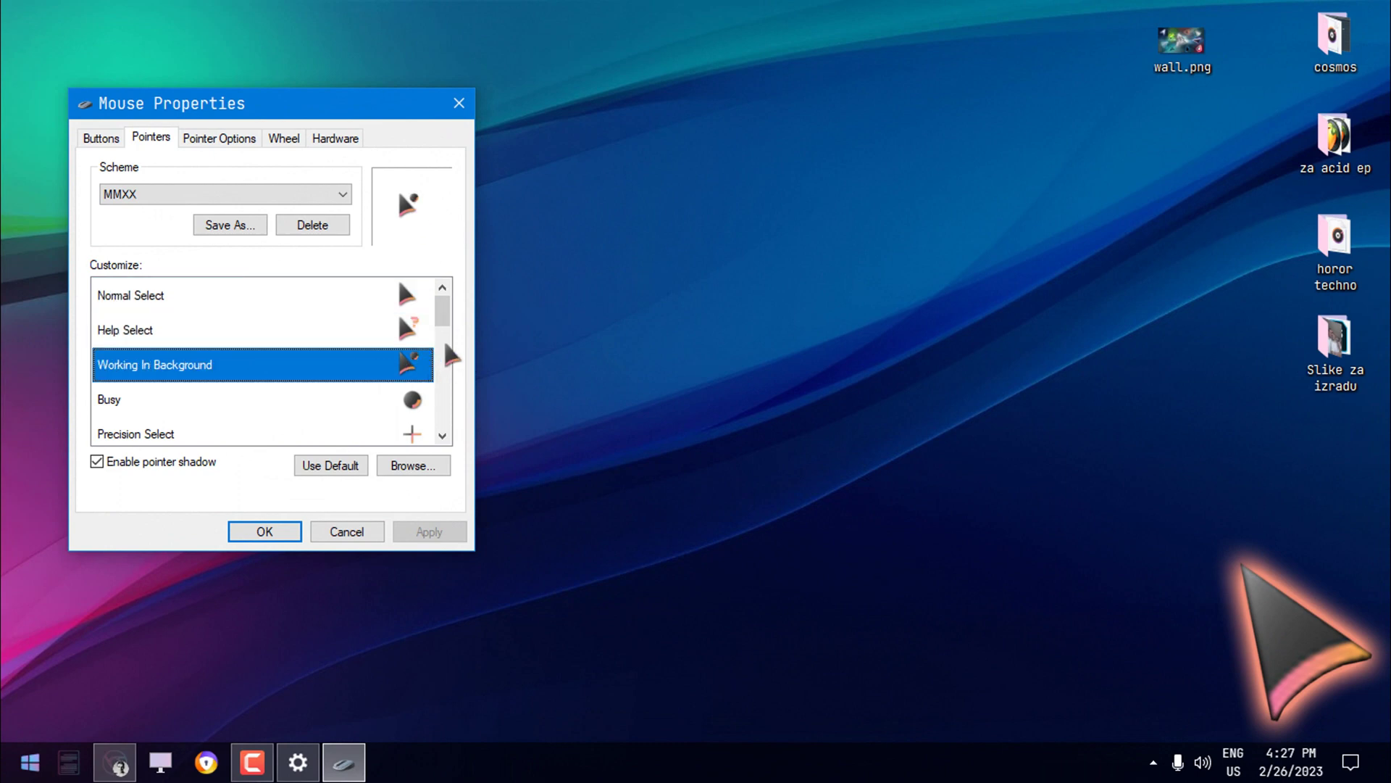
key(Down)
drag(447, 317, 443, 324)
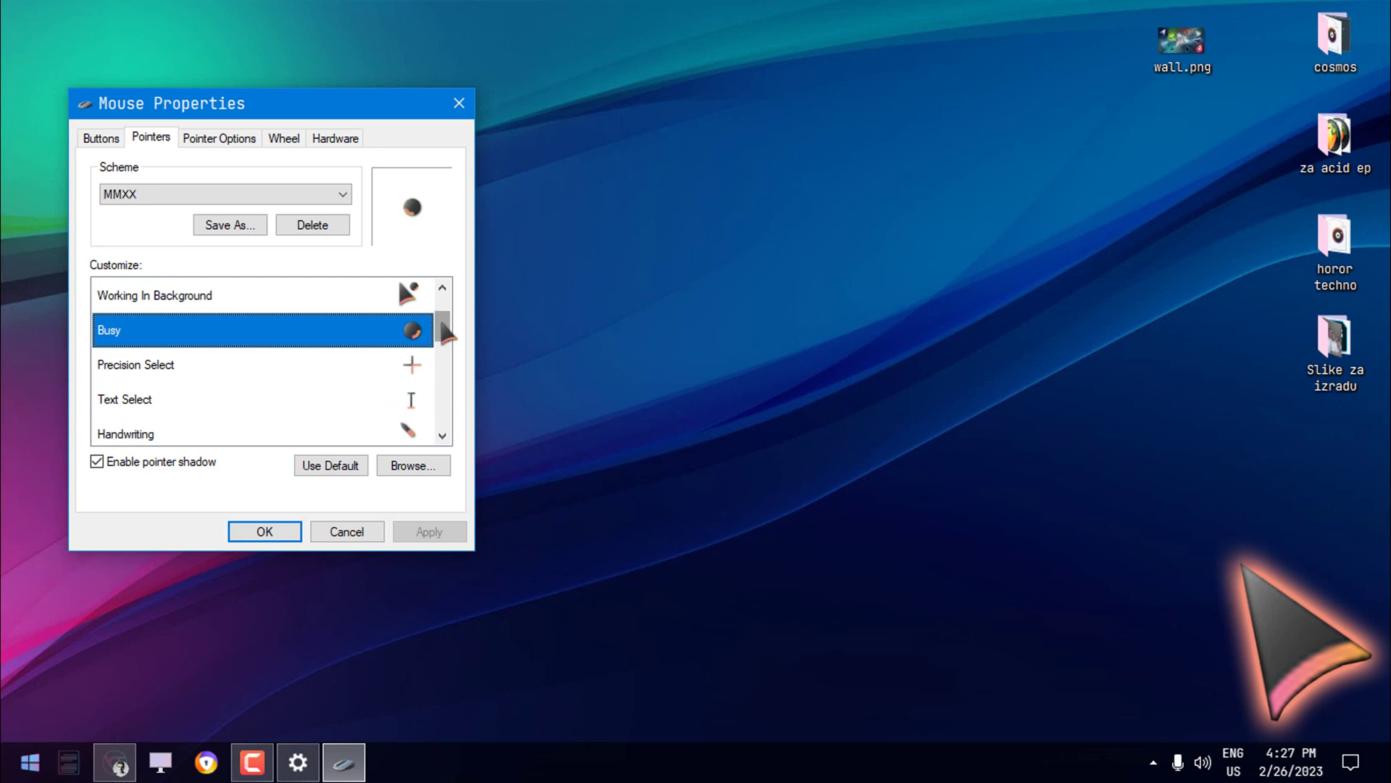
drag(441, 332, 437, 296)
click(404, 362)
click(380, 362)
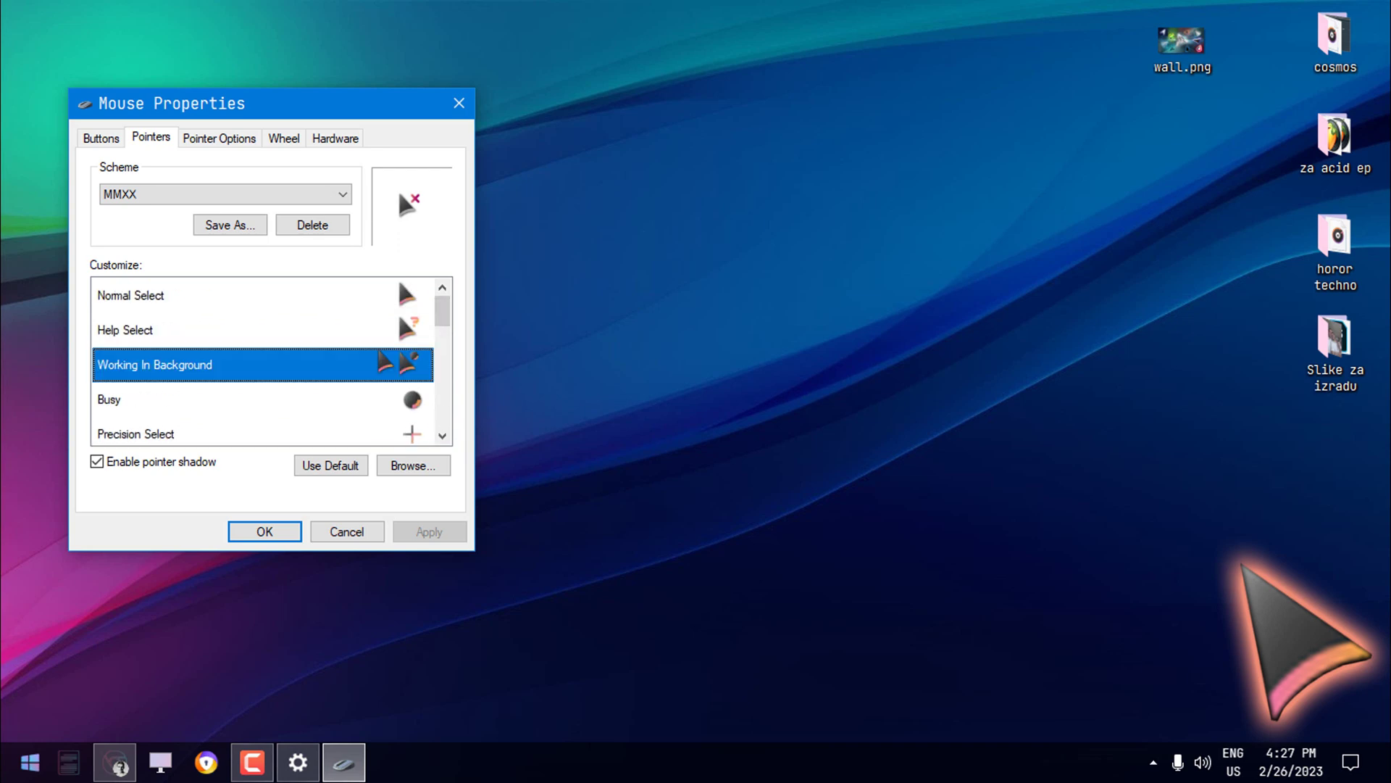
click(380, 399)
click(27, 760)
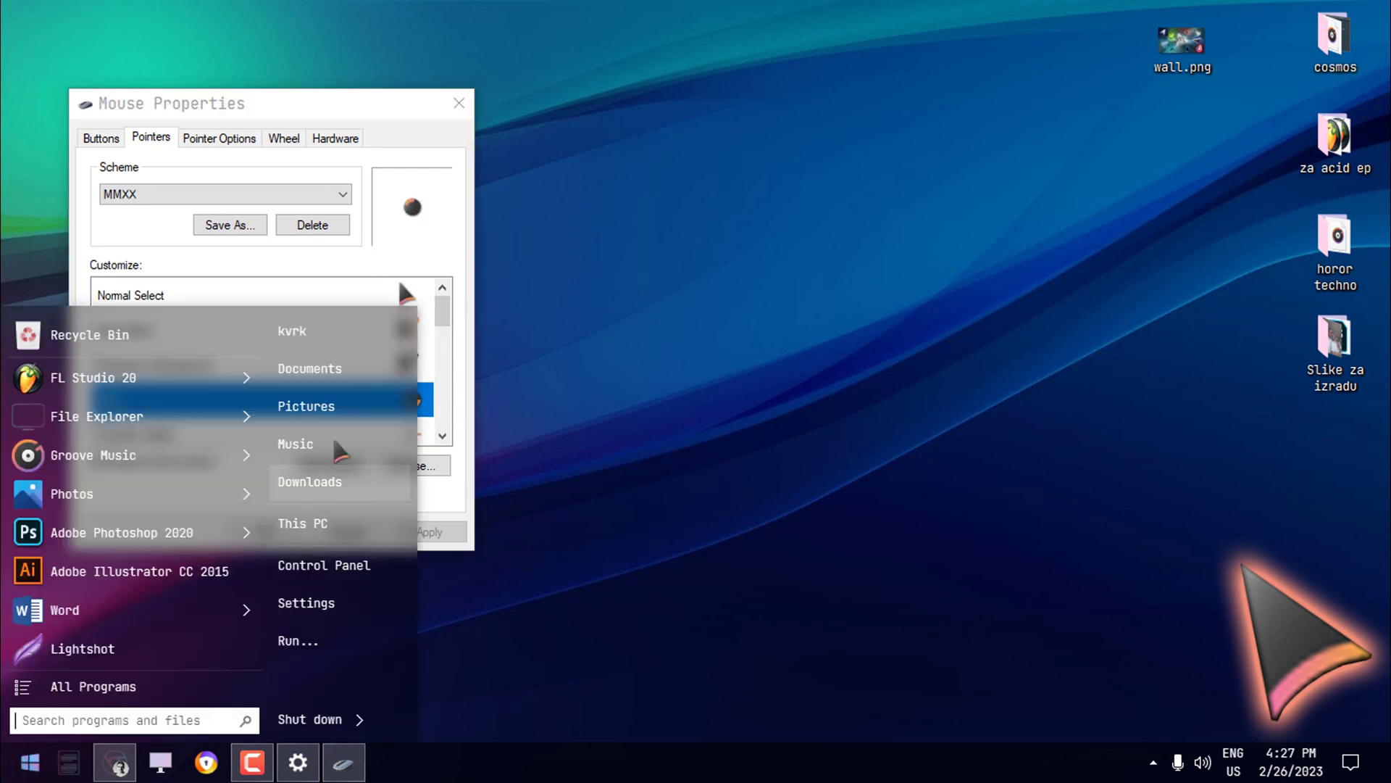
click(177, 51)
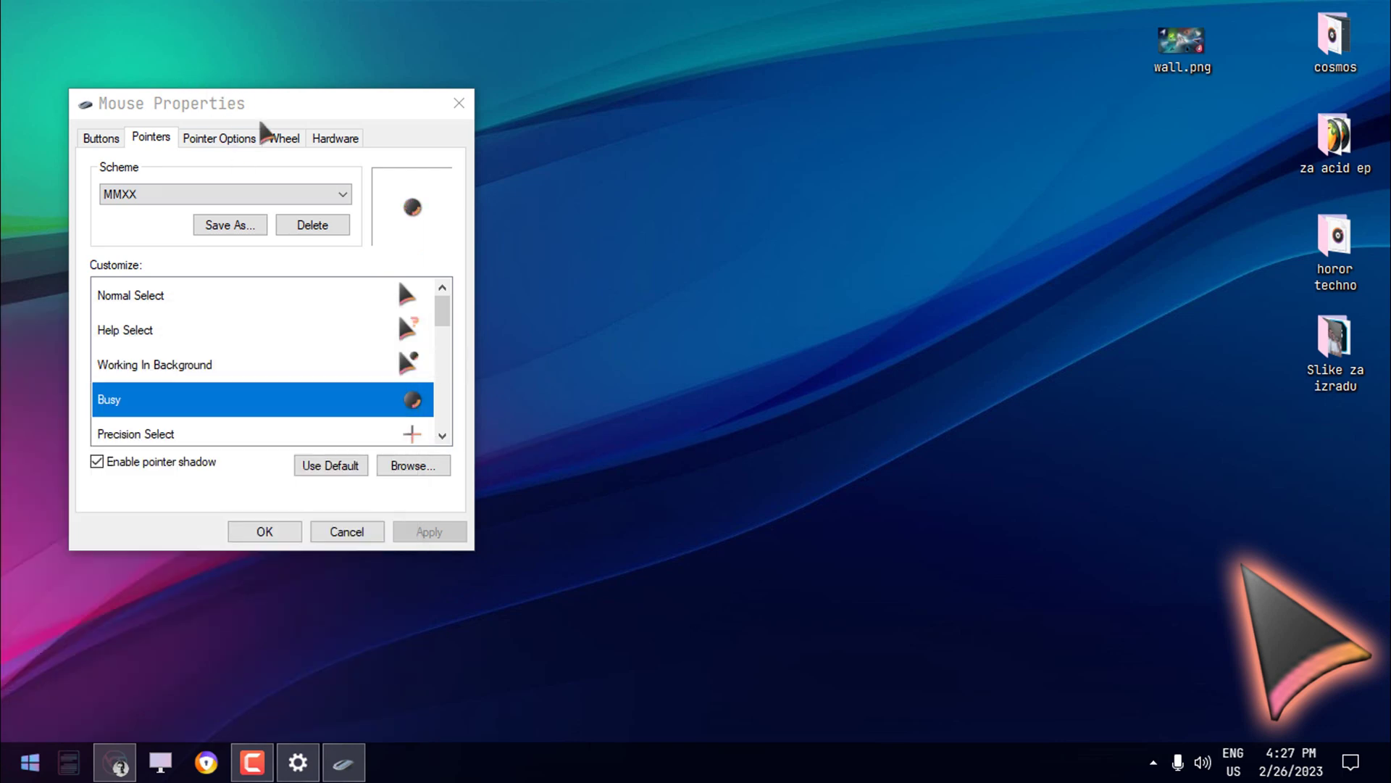
Switch the pointer scheme to StarWars and apply it
click(258, 200)
click(162, 362)
click(429, 531)
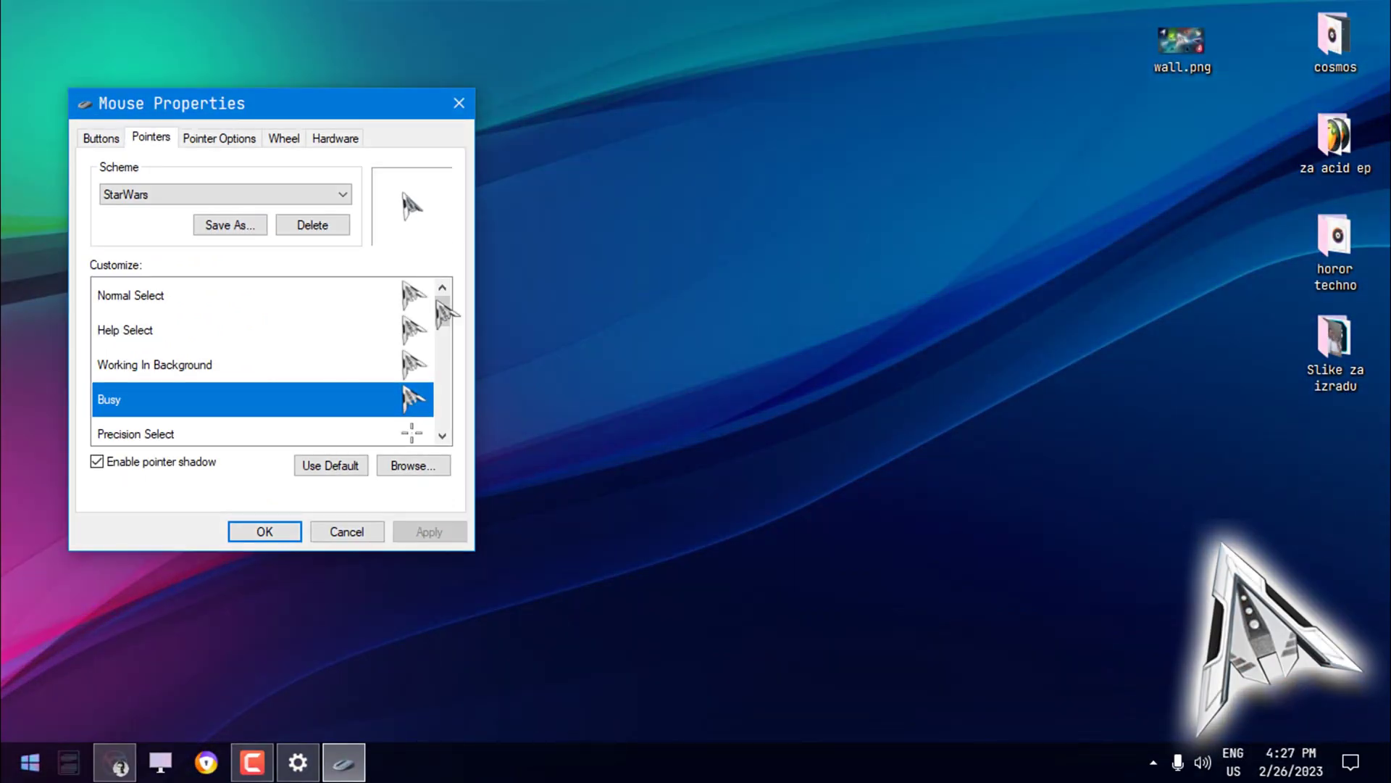
Preview the StarWars scheme's Normal Select, Working In Background and Busy pointers
click(417, 299)
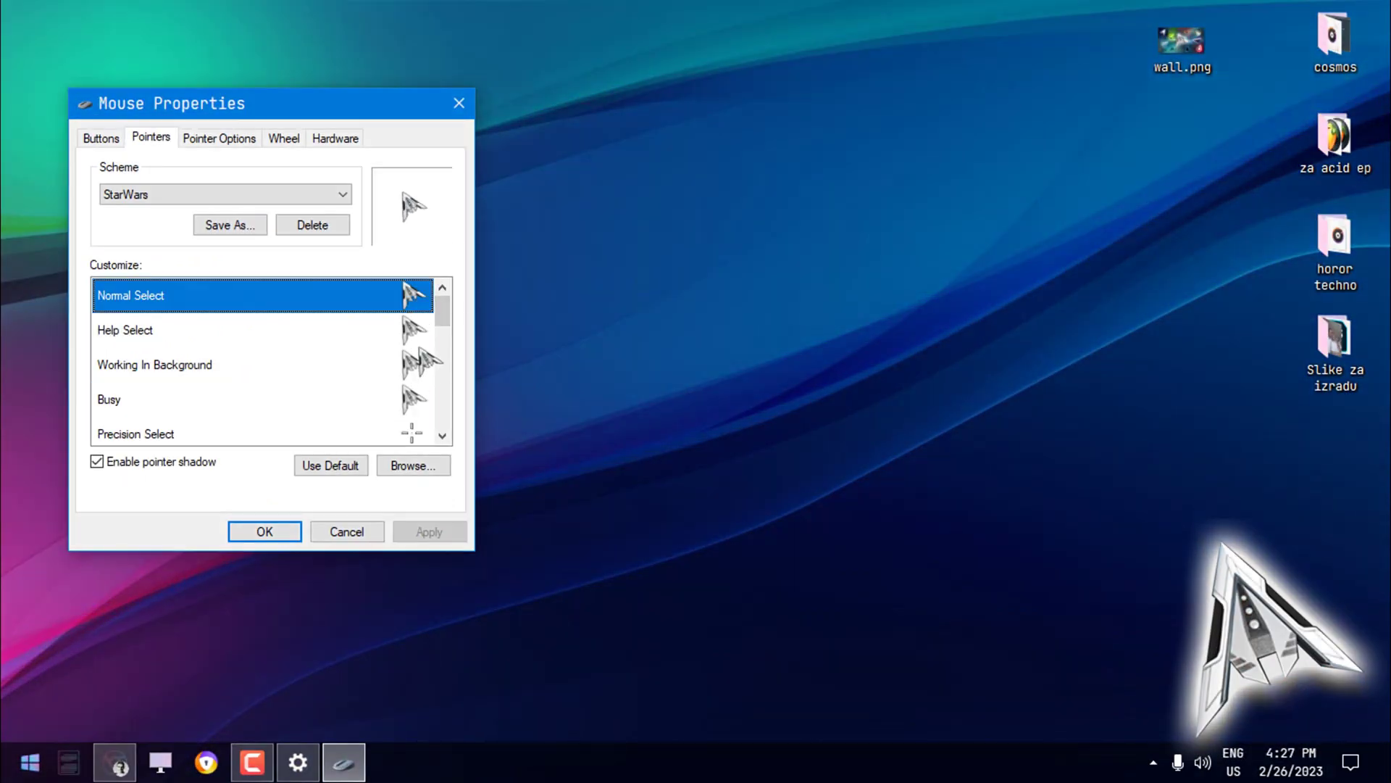
click(421, 364)
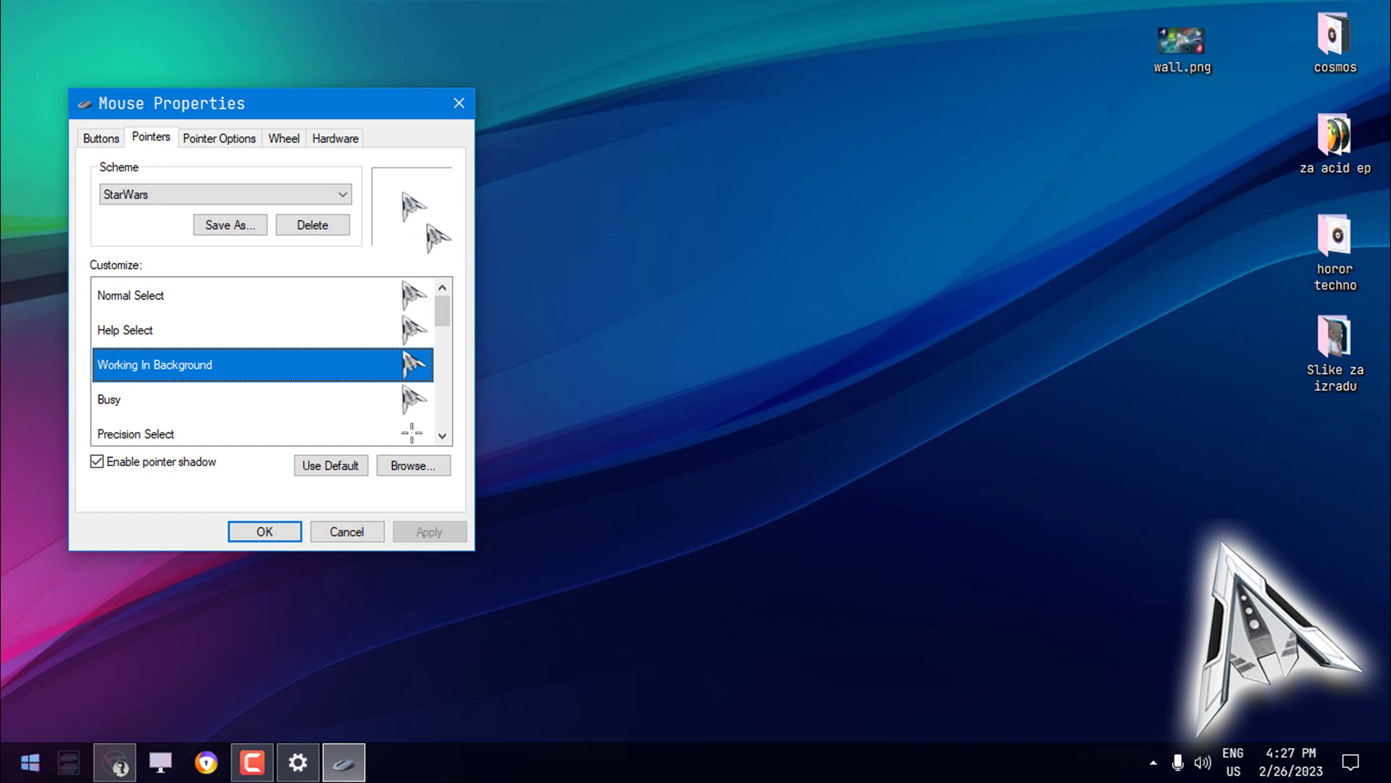
click(419, 389)
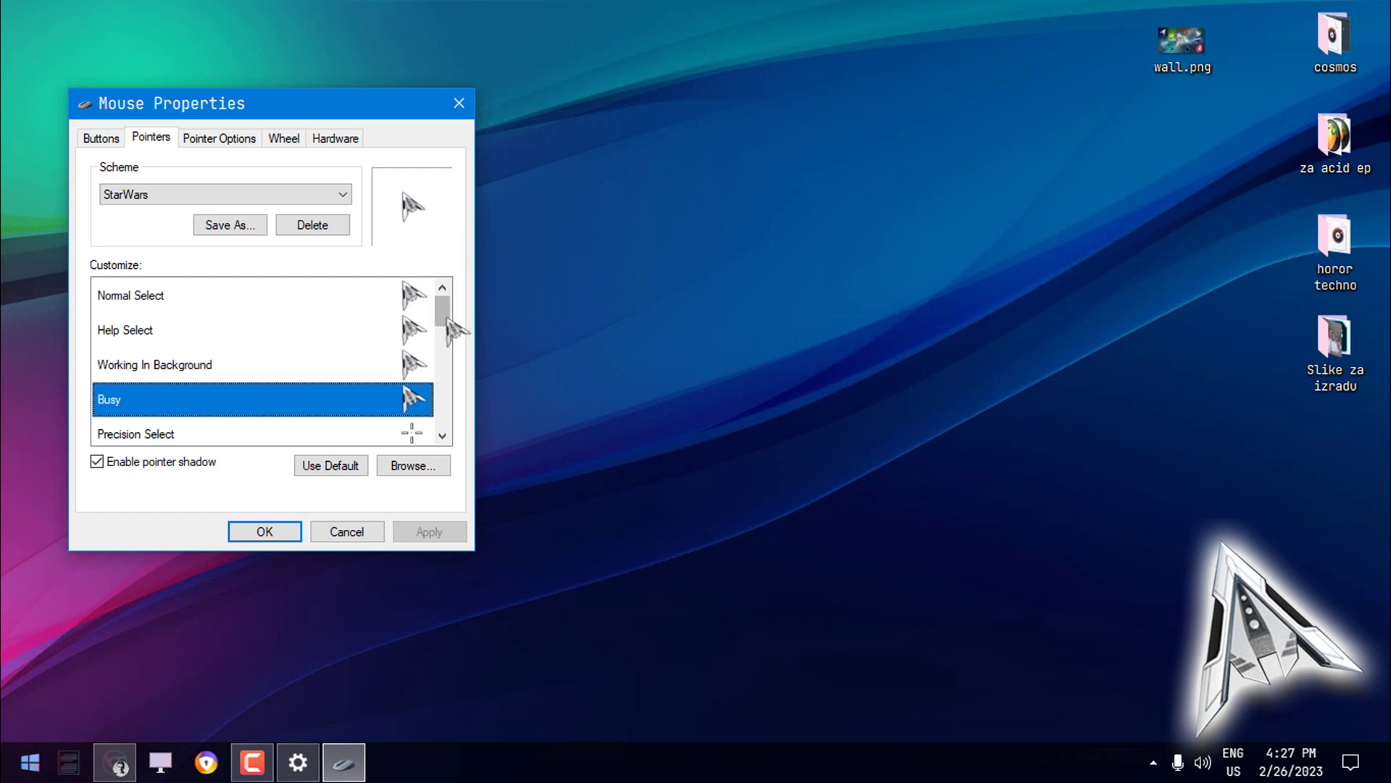
Check the StarWars cursor over the Start menu, its shutdown options, File Explorer's pinned folders and the Desktop folder's context menu
click(29, 762)
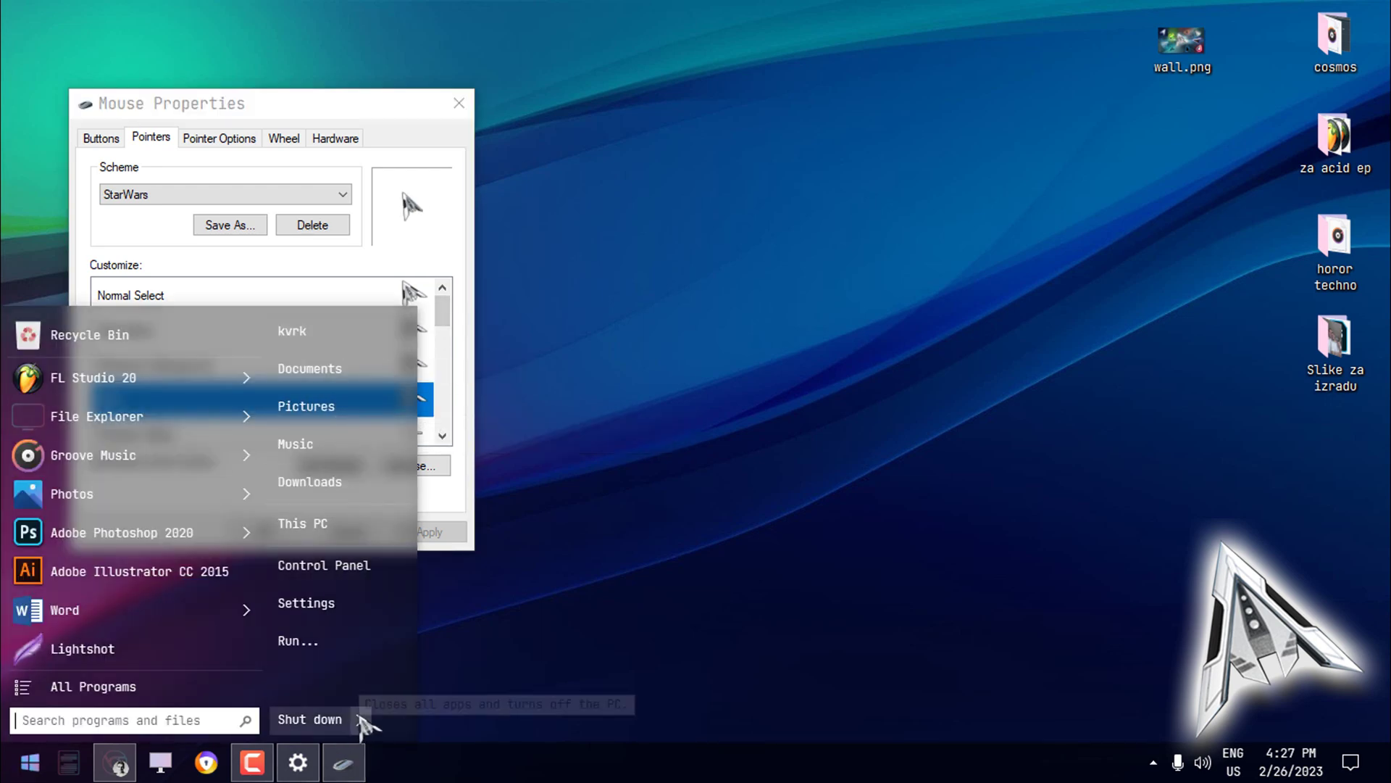
mouse_move(359, 717)
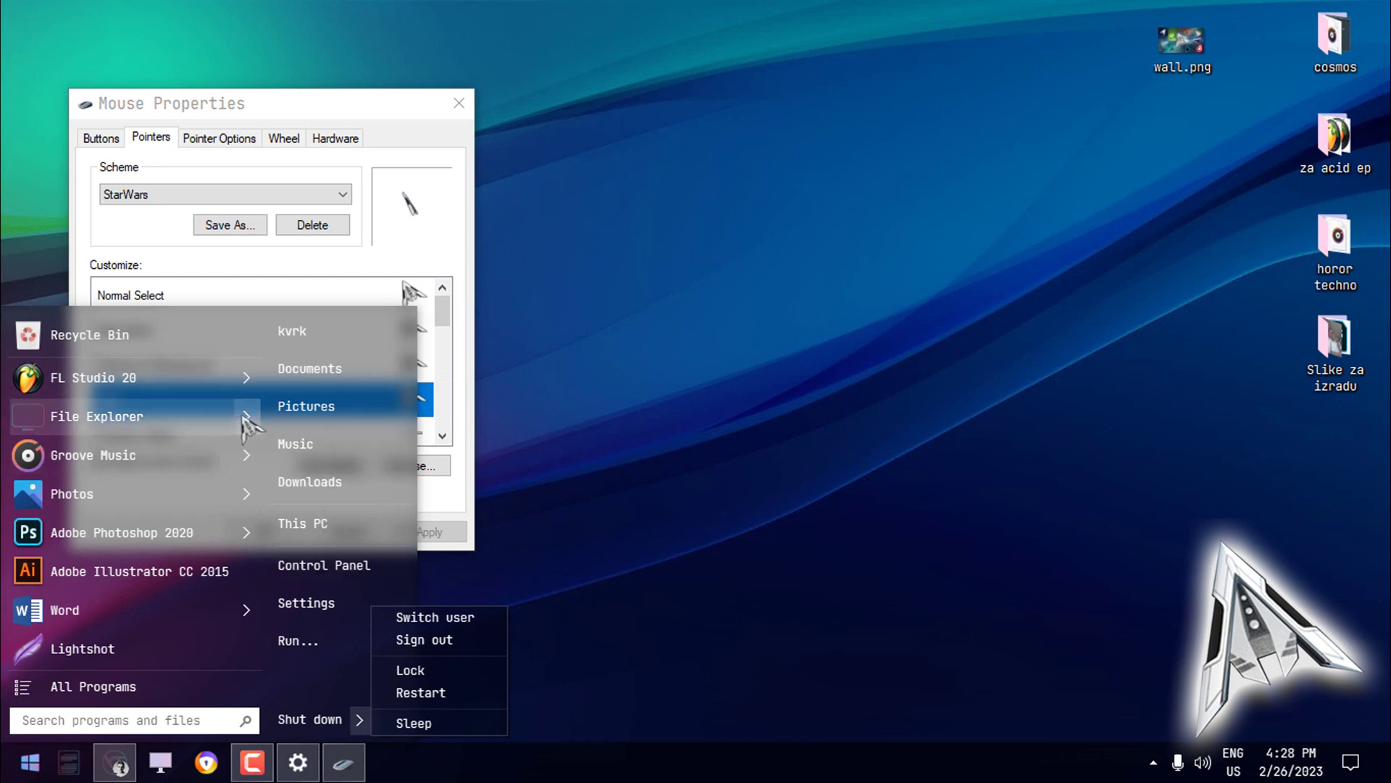
mouse_move(243, 419)
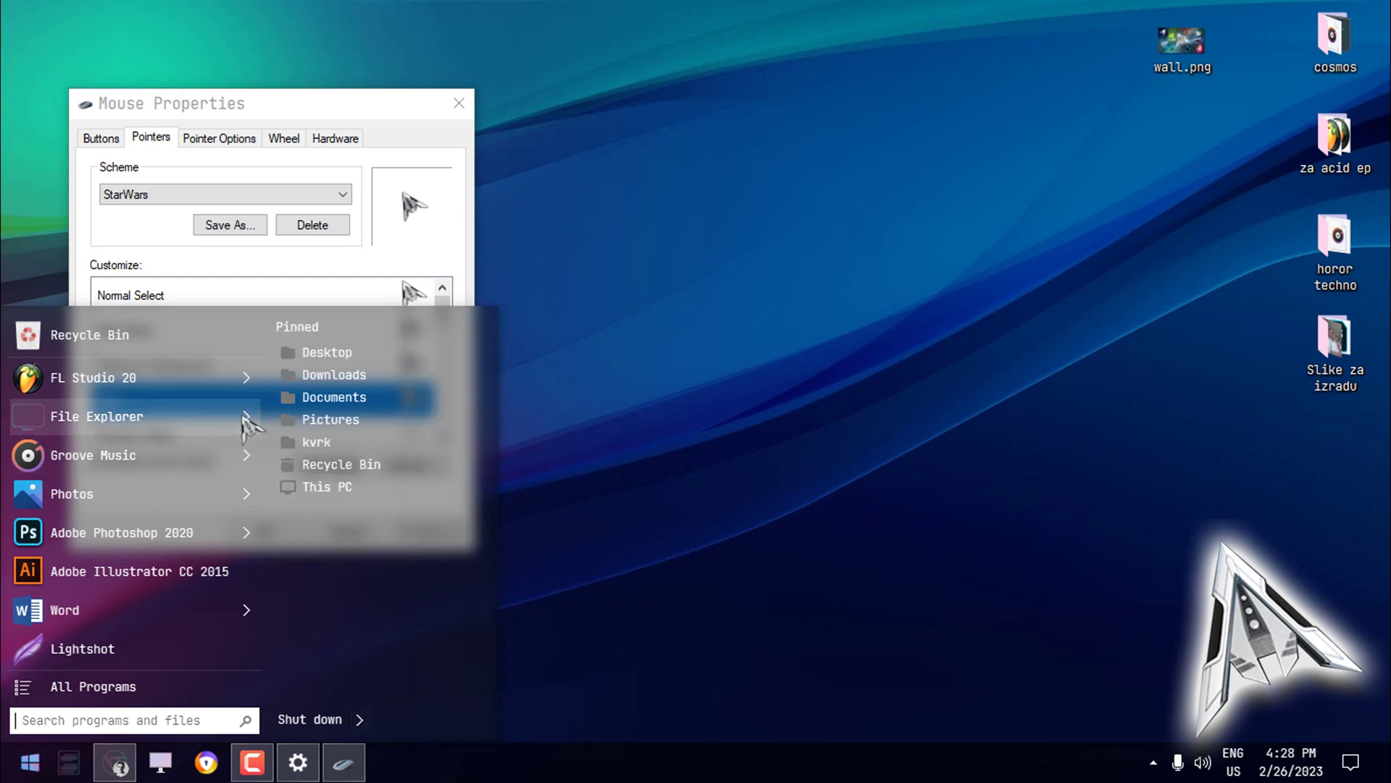
right_click(335, 351)
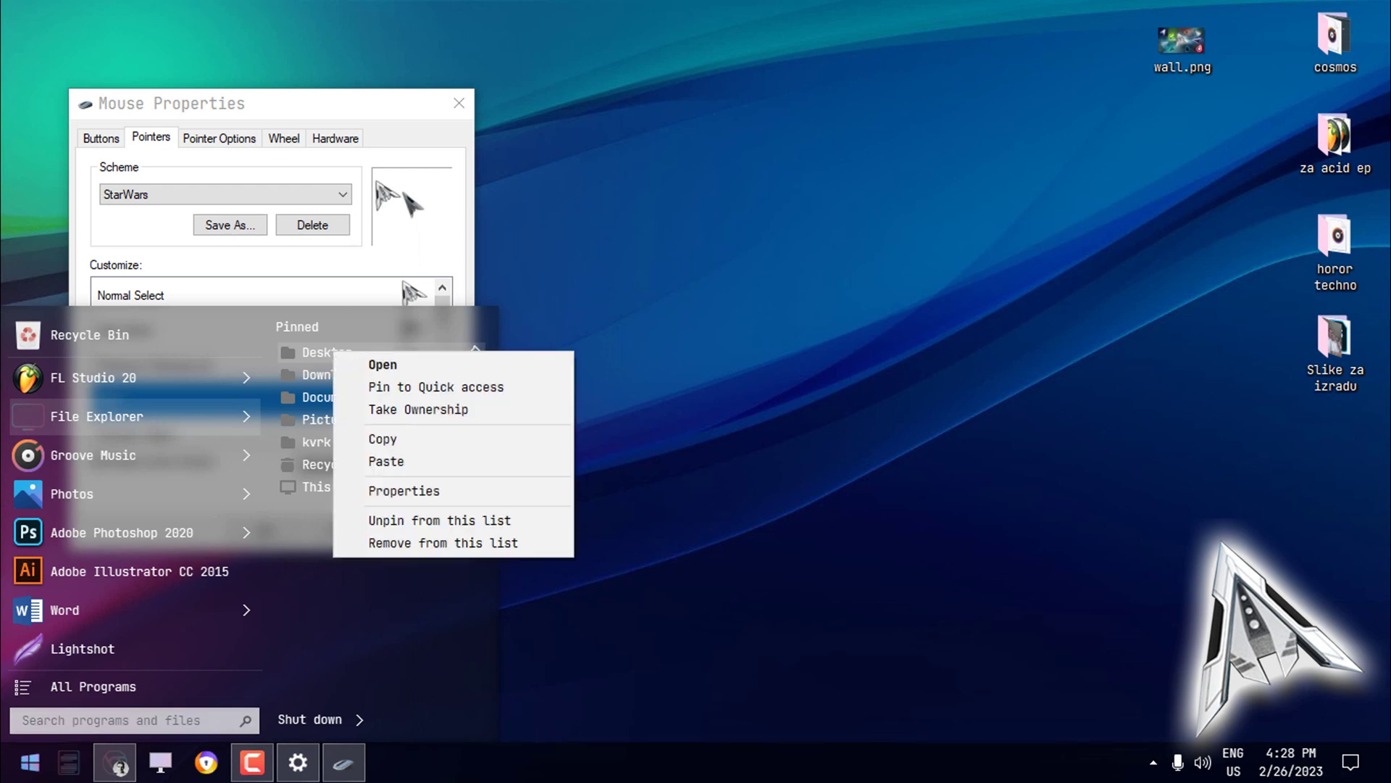
click(401, 161)
Switch the pointer scheme to Xenon Blue and apply it
click(329, 195)
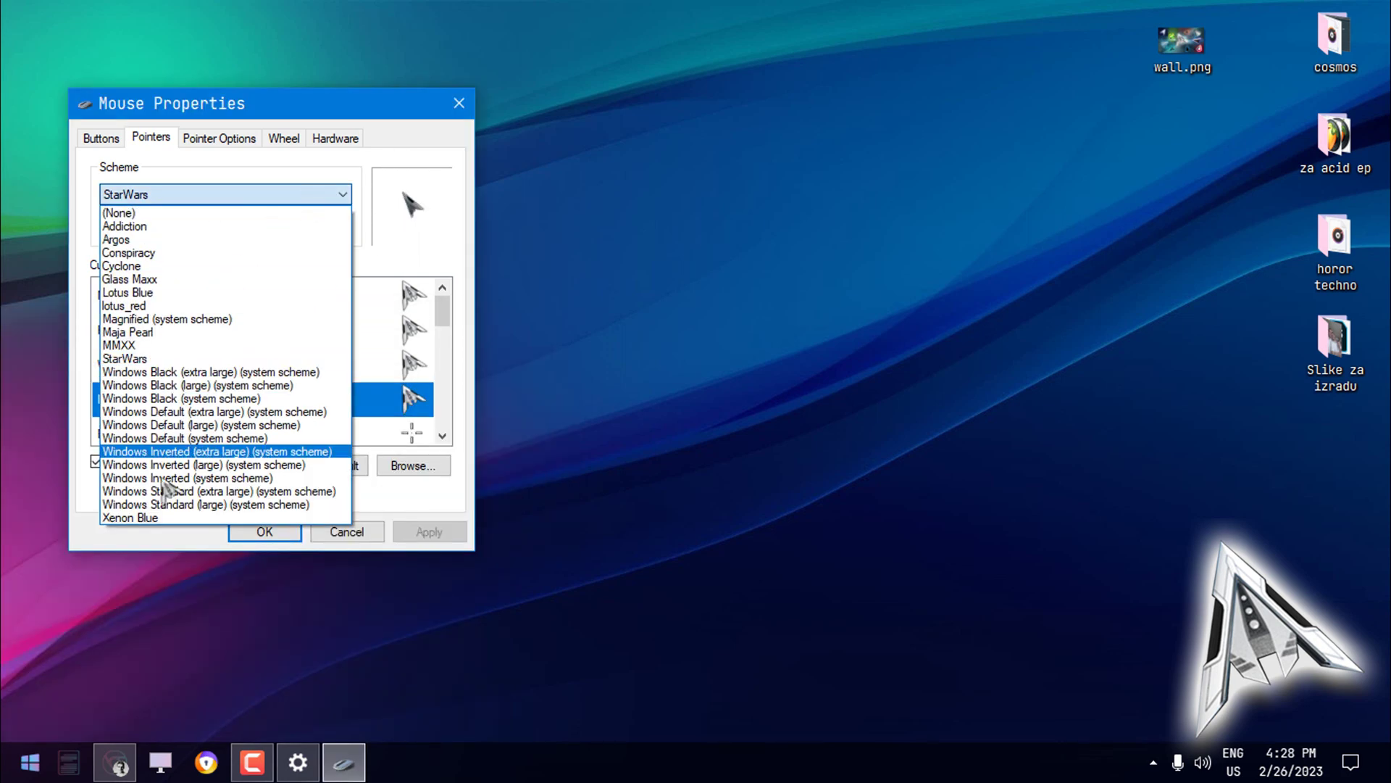
click(145, 517)
click(428, 532)
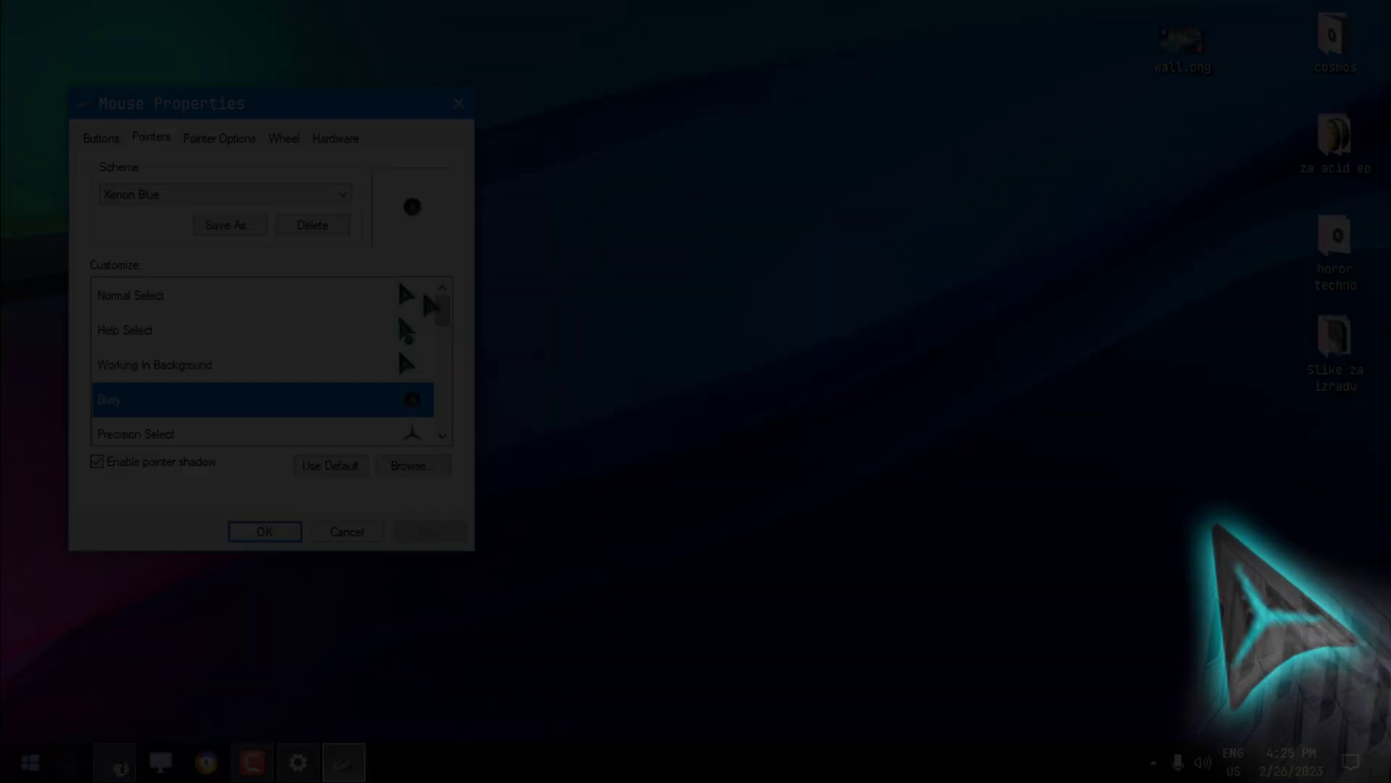
Preview the Xenon Blue scheme's Busy, Help Select and Normal Select pointers
click(432, 300)
click(415, 400)
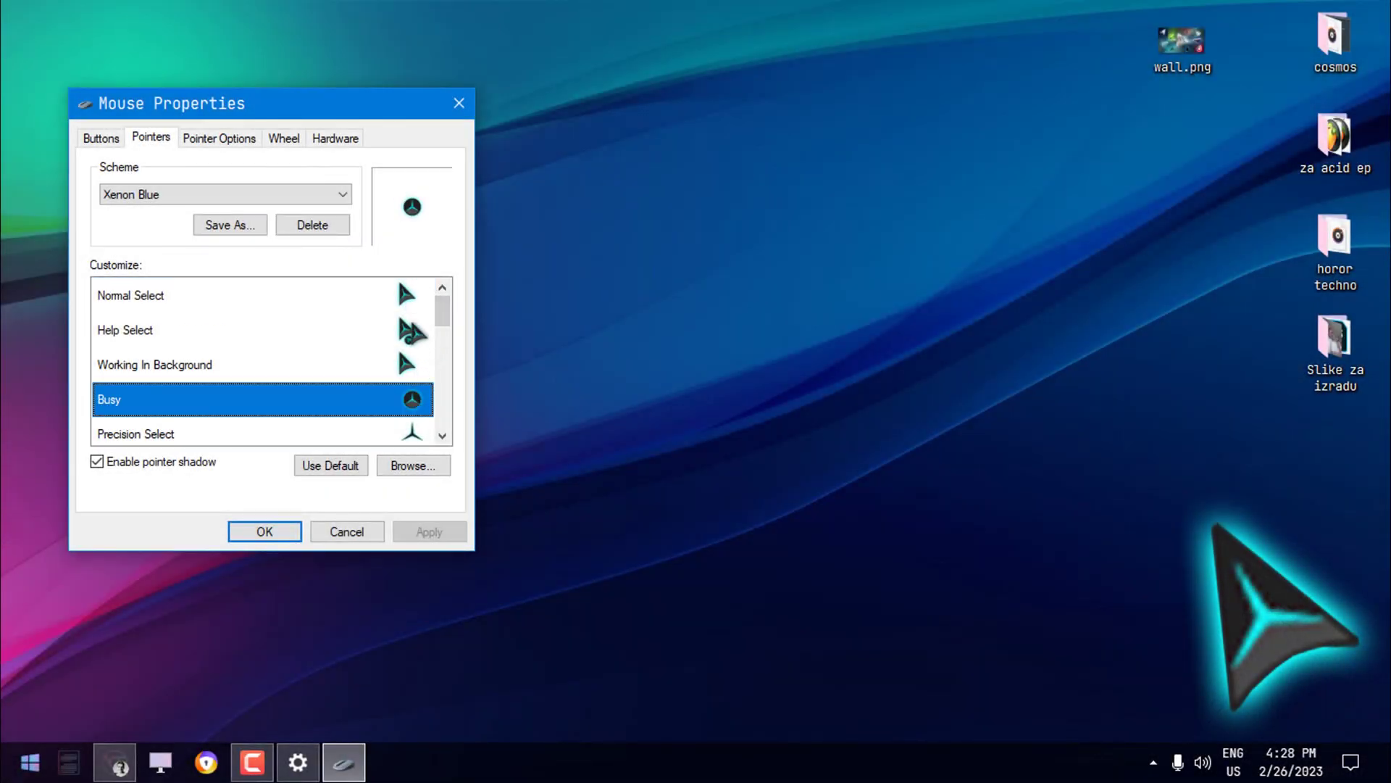
click(417, 335)
click(433, 300)
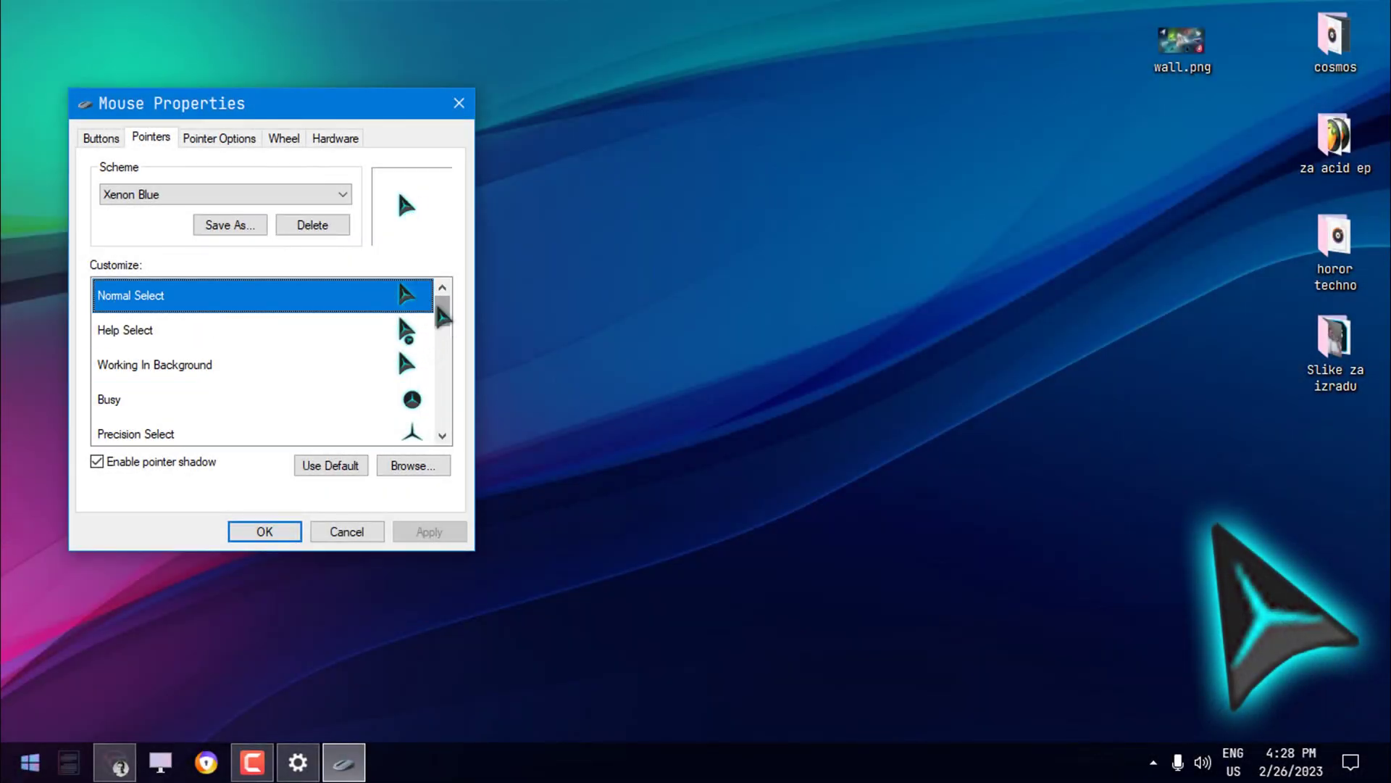
Preview the remaining Xenon Blue pointers, including Unavailable and Link Select, and finish with Working In Background
scroll(442, 319, down, 1)
scroll(446, 345, down, 1)
click(433, 335)
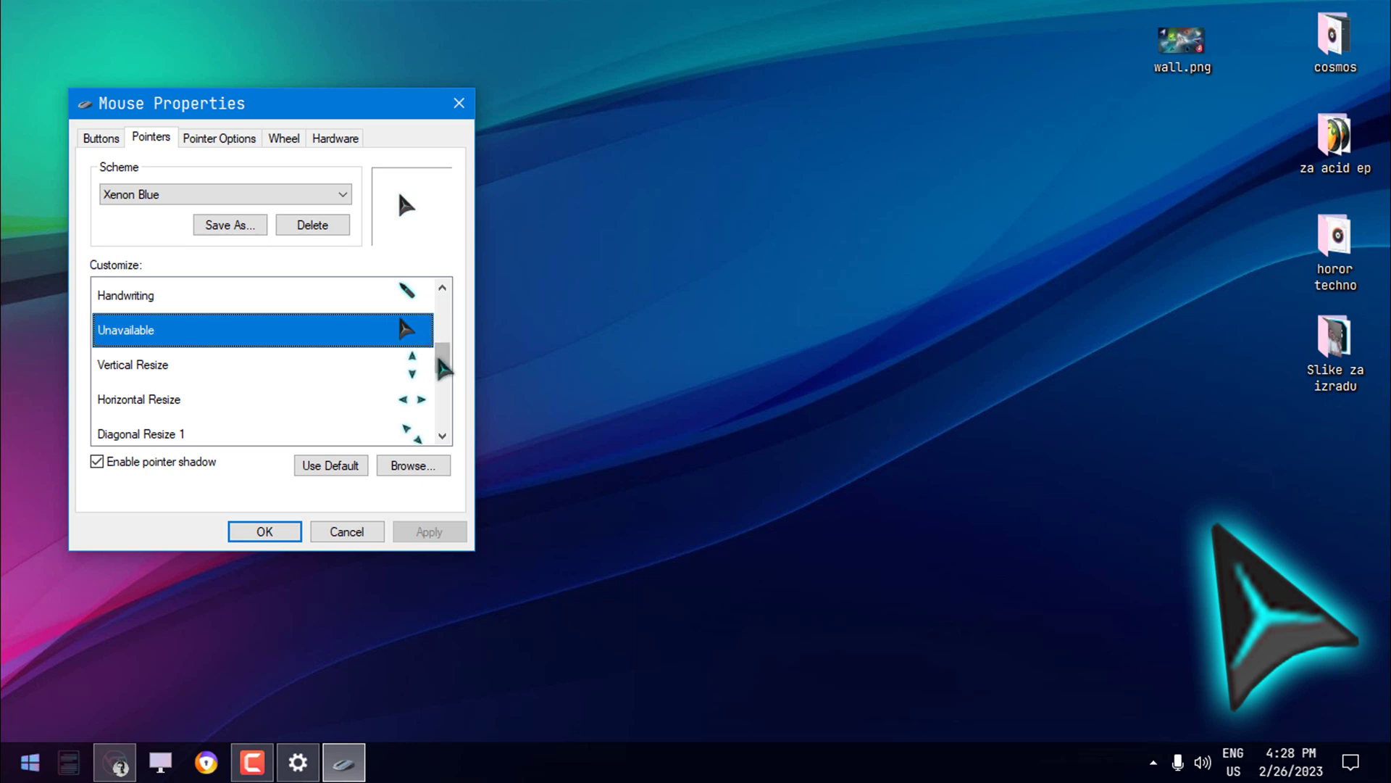
click(433, 356)
scroll(411, 383, down, 2)
click(406, 379)
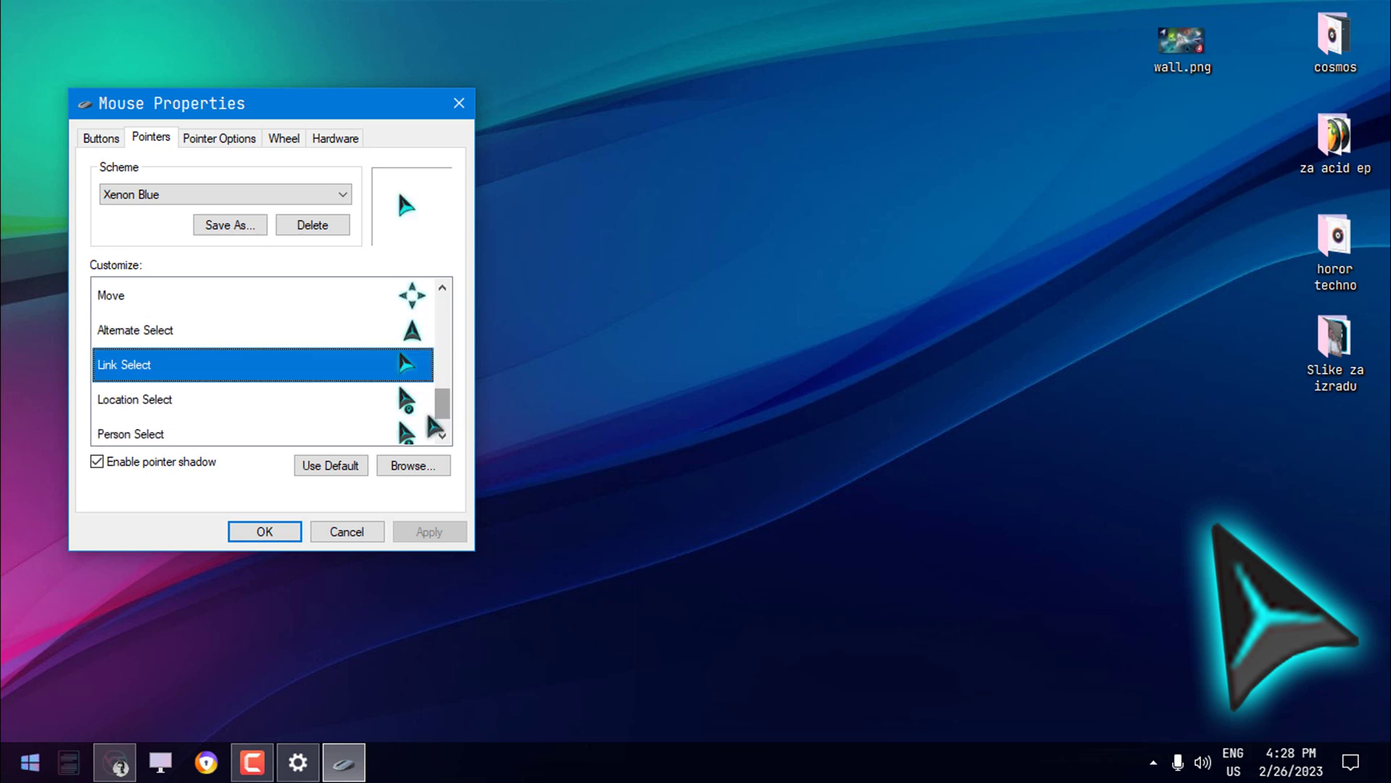
click(433, 398)
click(426, 329)
scroll(426, 312, down, 1)
scroll(434, 312, up, 5)
click(418, 365)
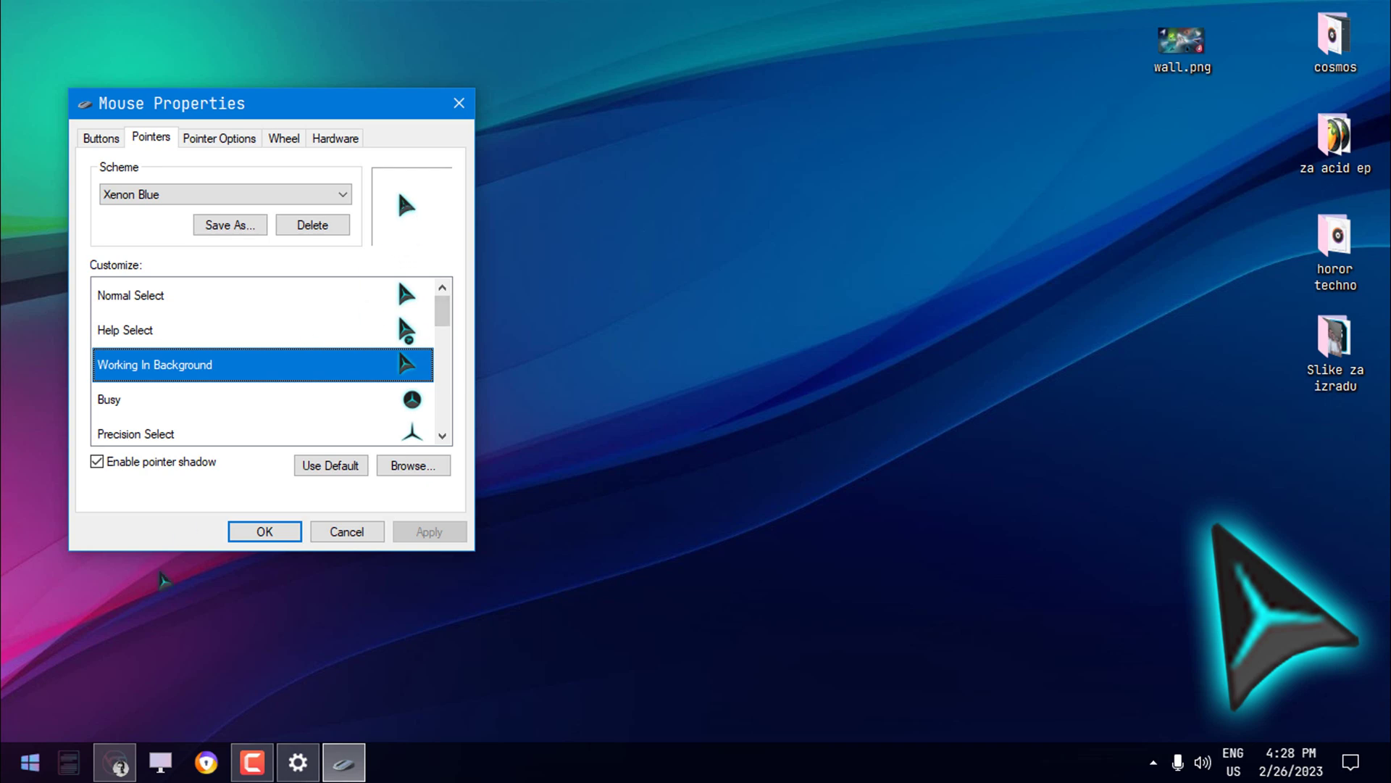
Check the Xenon Blue cursor over the Start menu and the context menu of its Word entry
key(super)
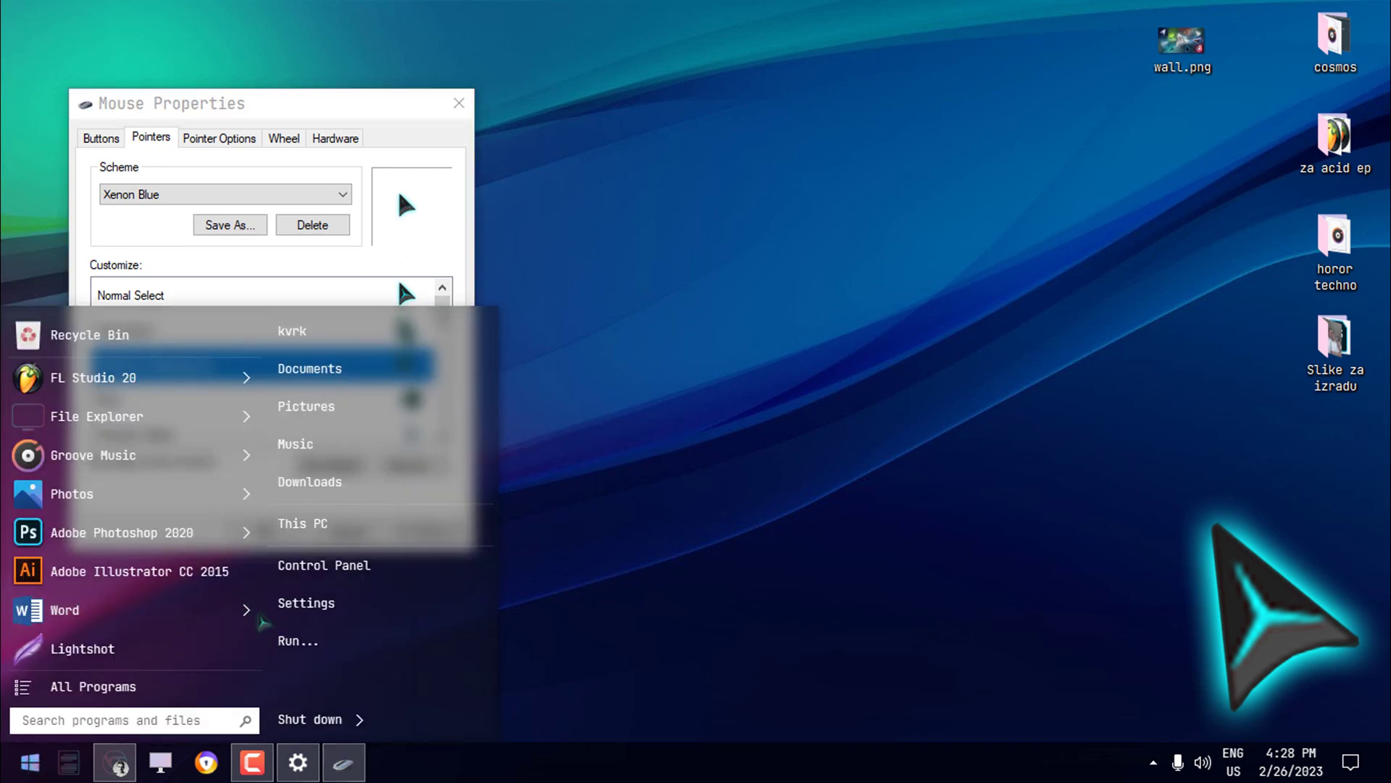
right_click(247, 615)
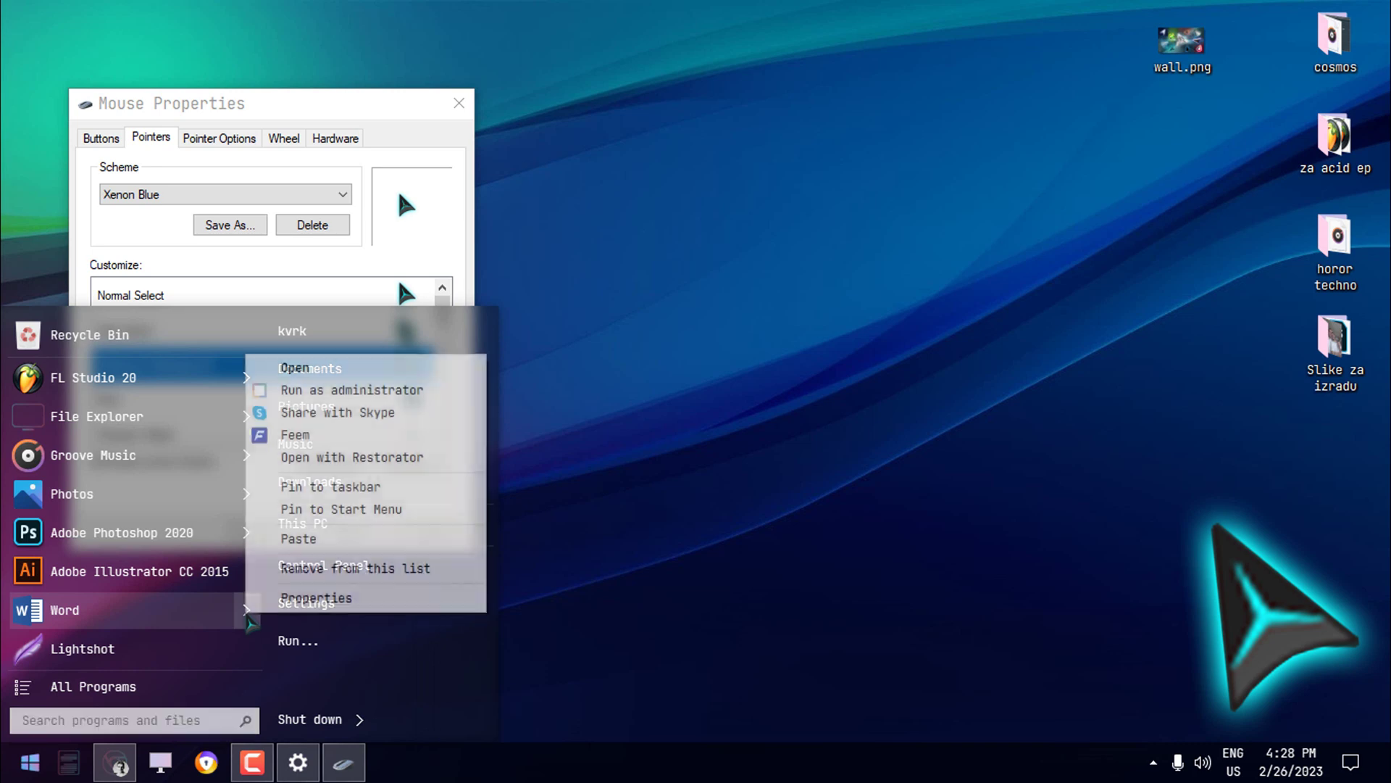
click(372, 132)
Look through the pointer options and wheel settings, return to the pointer list and open the list of available schemes
click(235, 137)
click(276, 136)
click(156, 138)
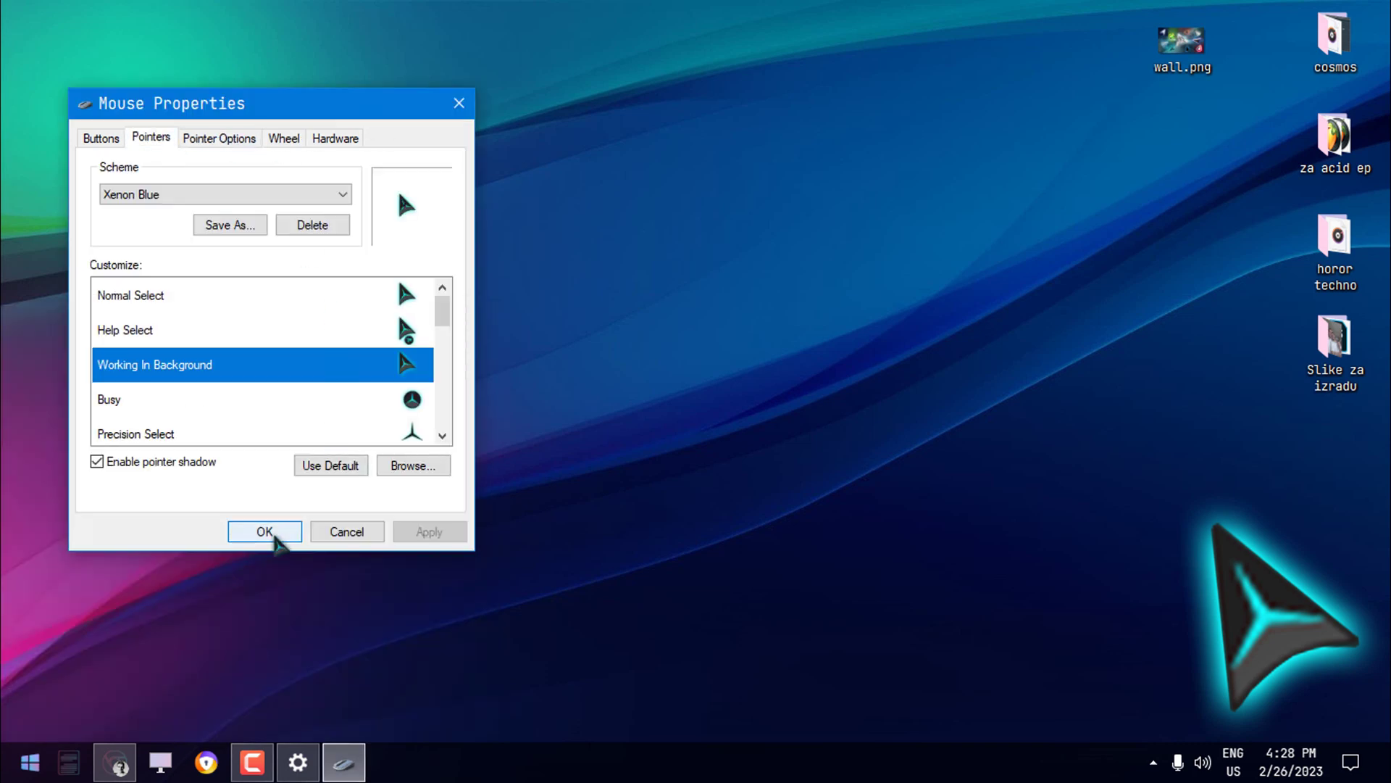
click(249, 193)
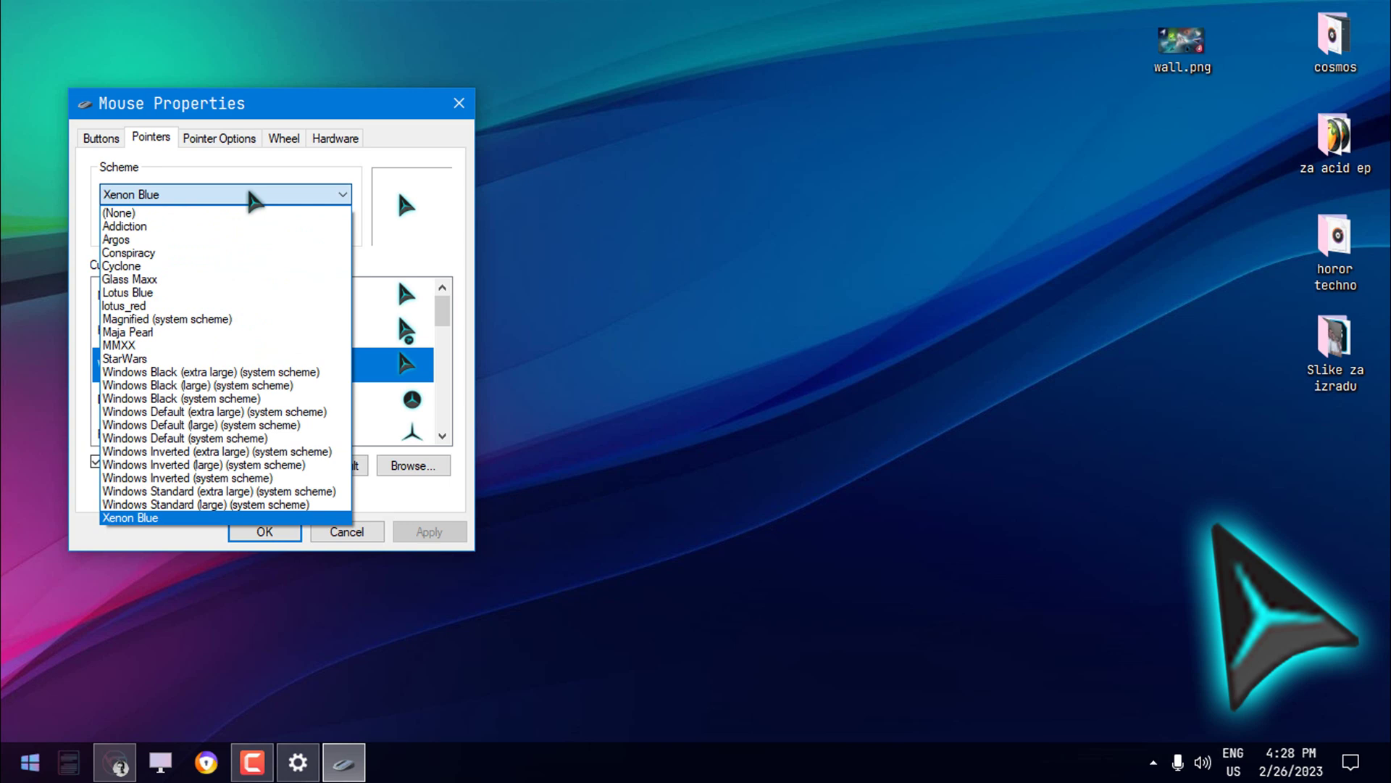